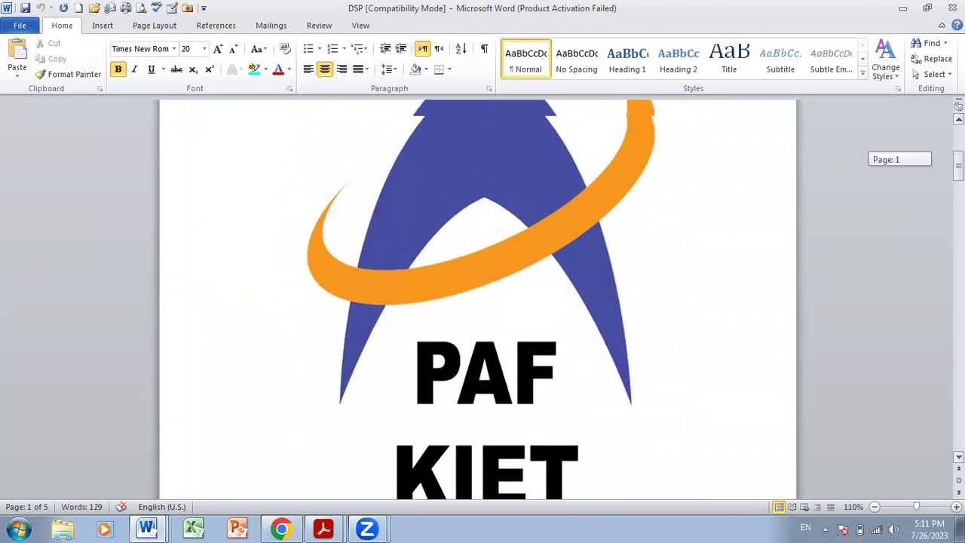
- Show the taskbar thumbnail list of open Word windows while the DSP report is open
{"action": "left_click", "coordinate": [155, 526]}
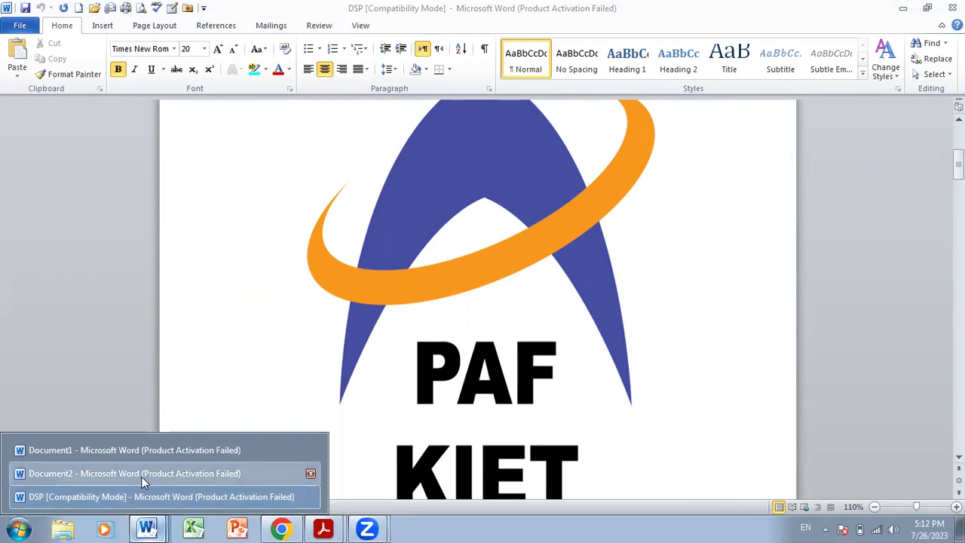
- Switch to the blank Document2 and apply Narrow 0.5" page margins
{"action": "left_click", "coordinate": [141, 477]}
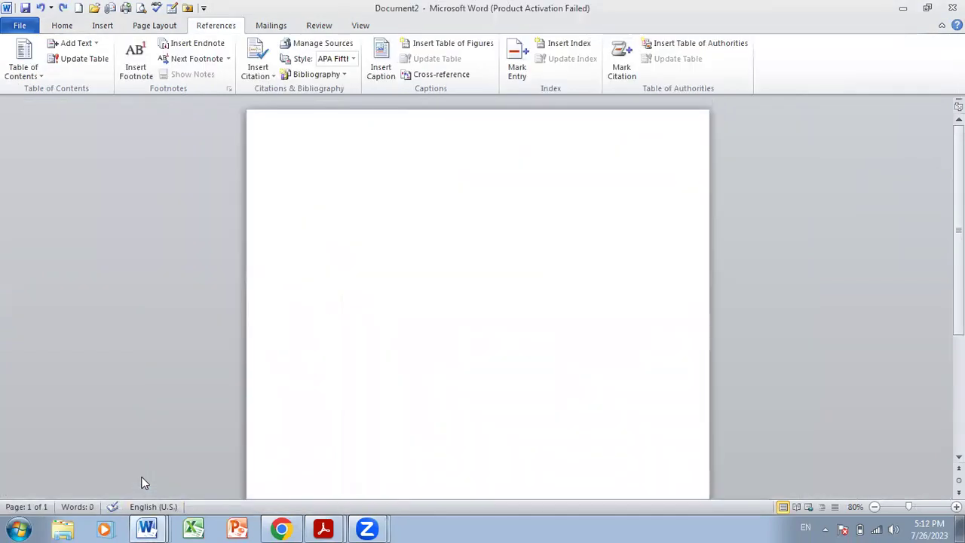
{"action": "left_click", "coordinate": [69, 27]}
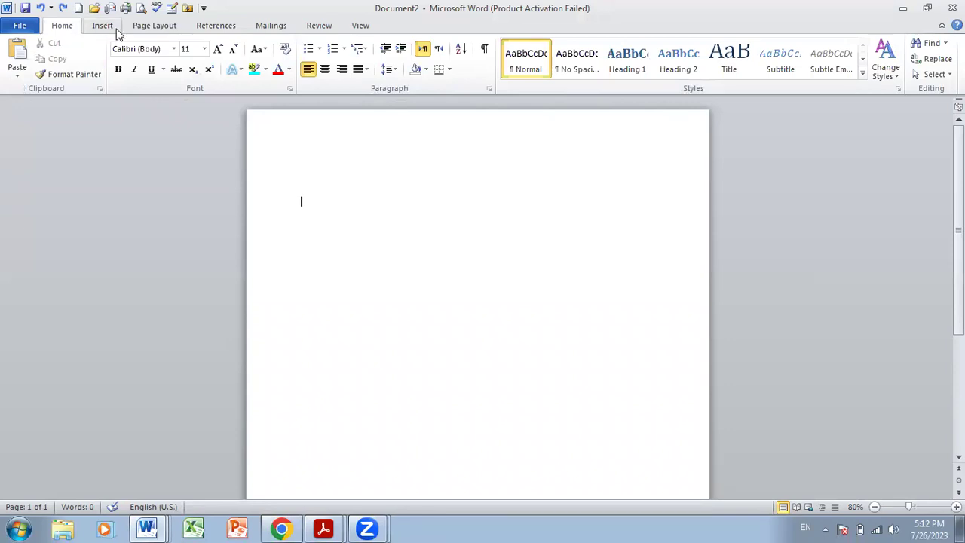
{"action": "left_click", "coordinate": [106, 27]}
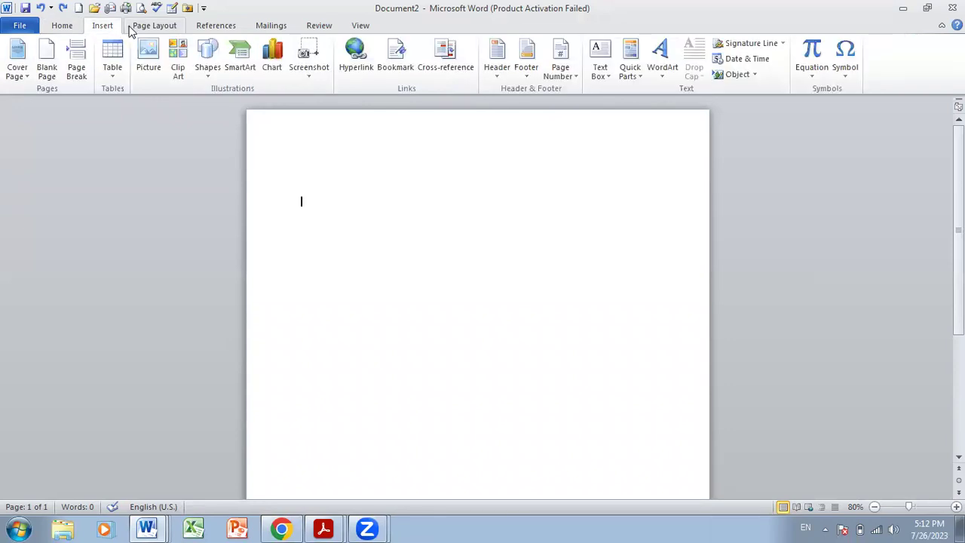
{"action": "left_click", "coordinate": [134, 28]}
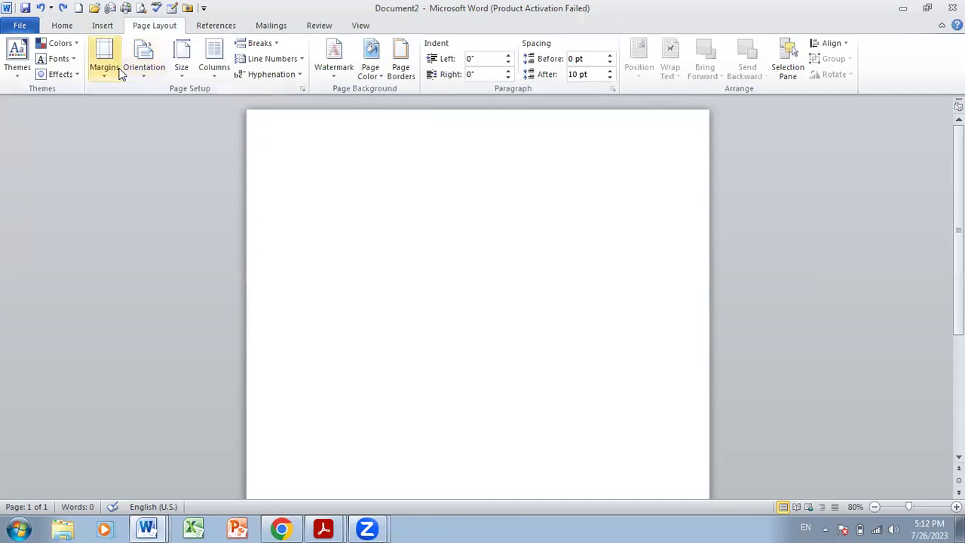
{"action": "left_click", "coordinate": [119, 71]}
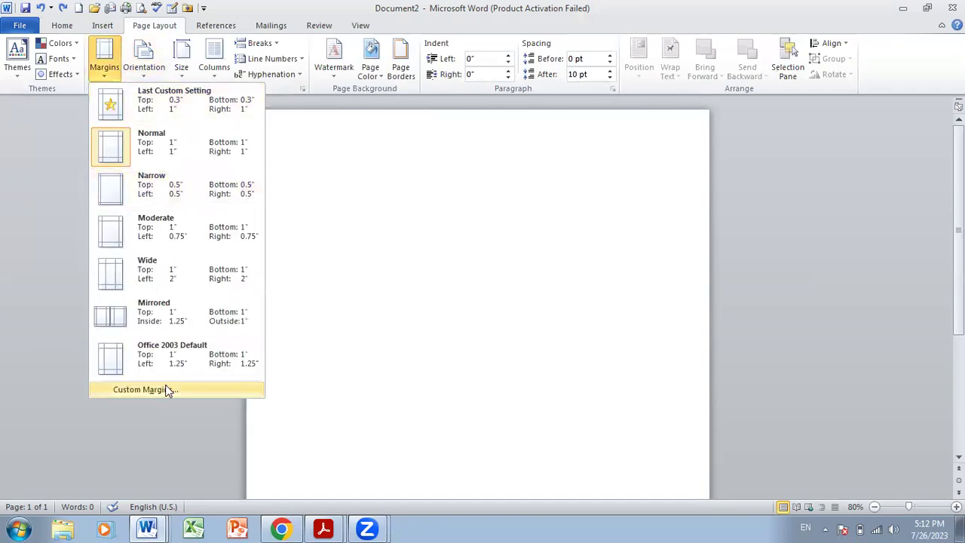
{"action": "left_click", "coordinate": [157, 196]}
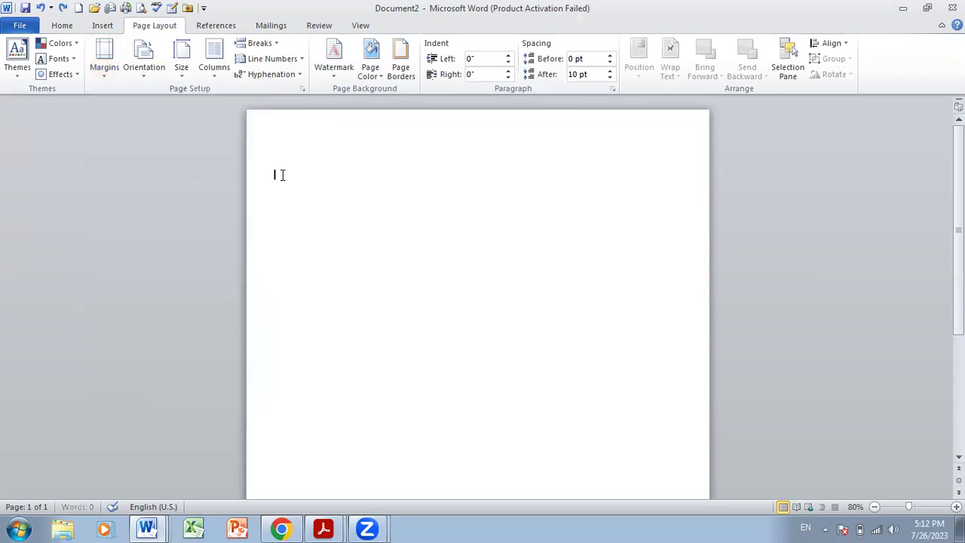
- Apply a 12 pt blue Greek-key art box border around Document2's whole page
{"action": "left_click", "coordinate": [392, 61]}
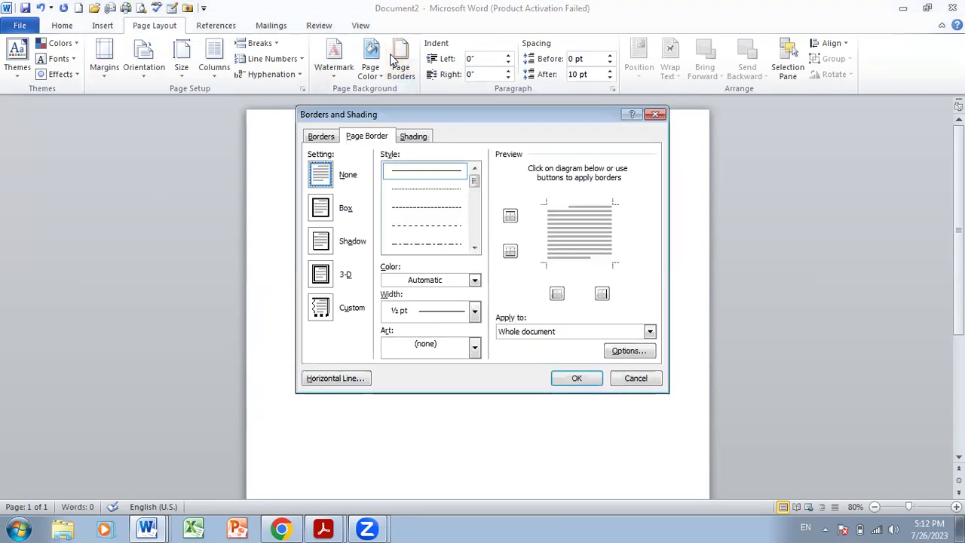
{"action": "left_click", "coordinate": [476, 218]}
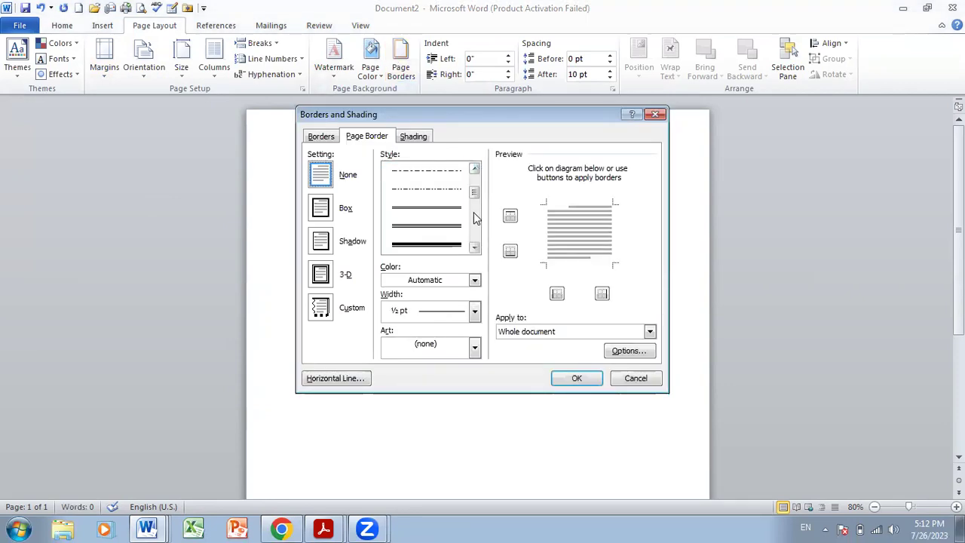
{"action": "left_click", "coordinate": [457, 226]}
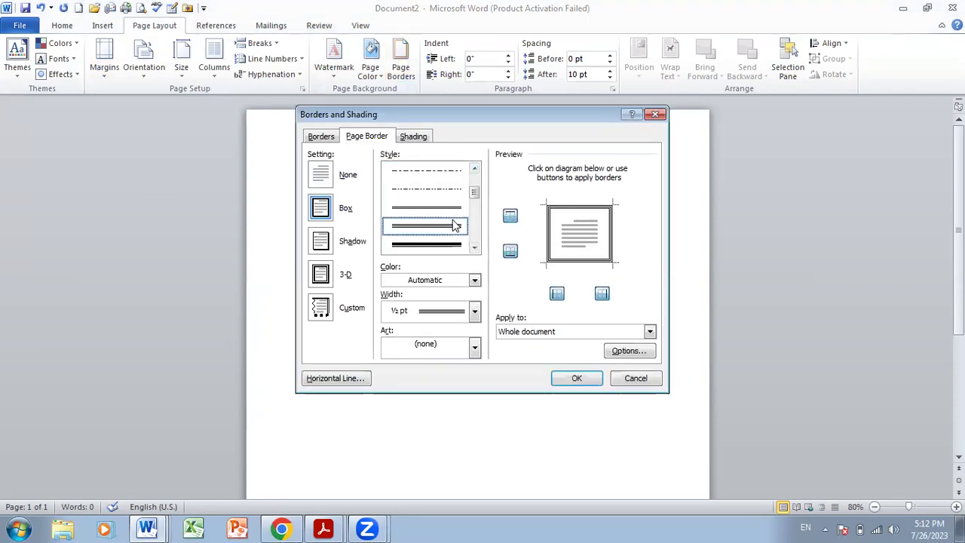
{"action": "left_click", "coordinate": [476, 350]}
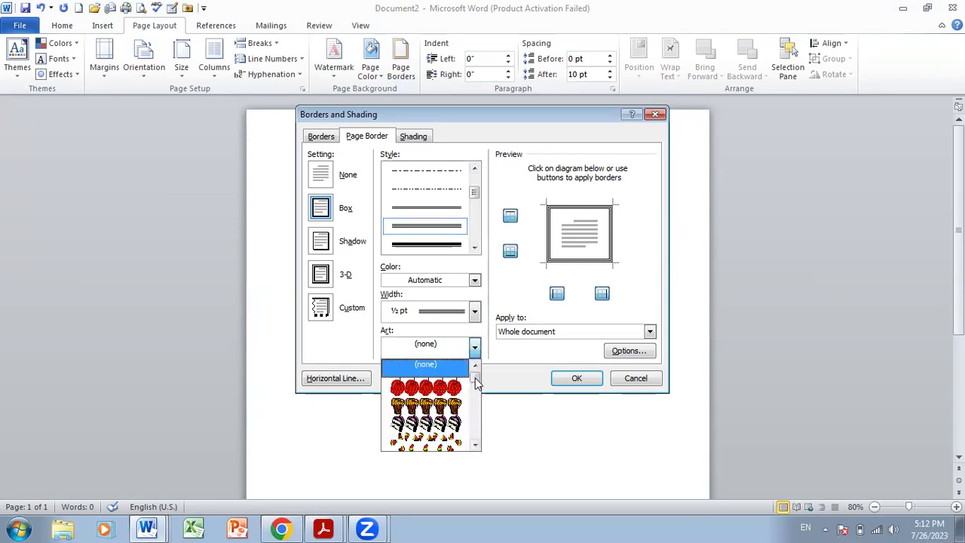
{"action": "left_click", "coordinate": [475, 385]}
{"action": "left_click_drag", "start_coordinate": [475, 386], "coordinate": [476, 405]}
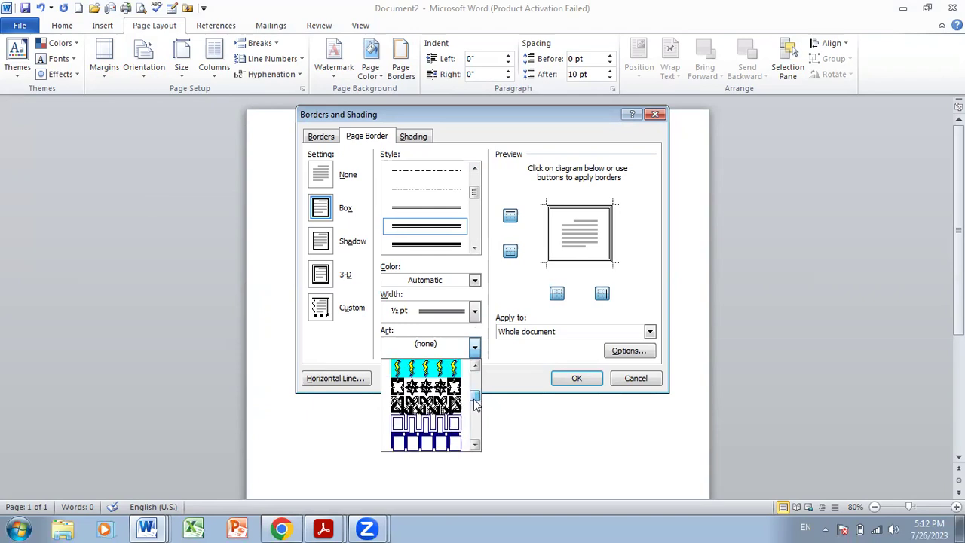
{"action": "left_click", "coordinate": [437, 423]}
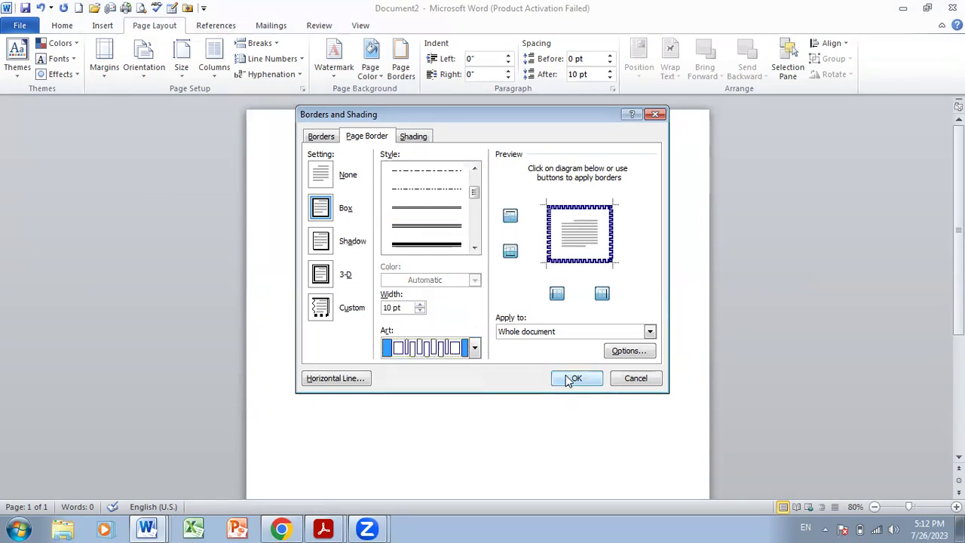
{"action": "left_click", "coordinate": [420, 304]}
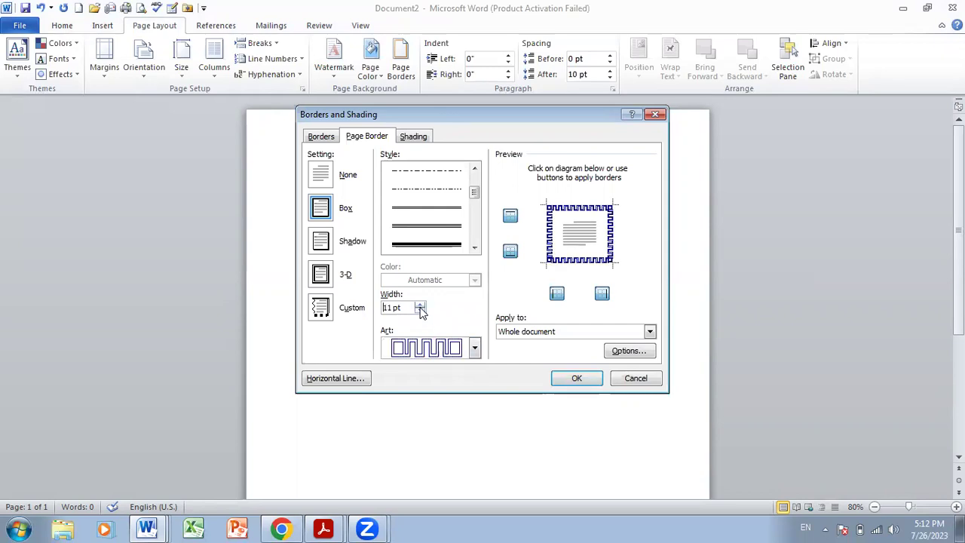
{"action": "left_click", "coordinate": [561, 374]}
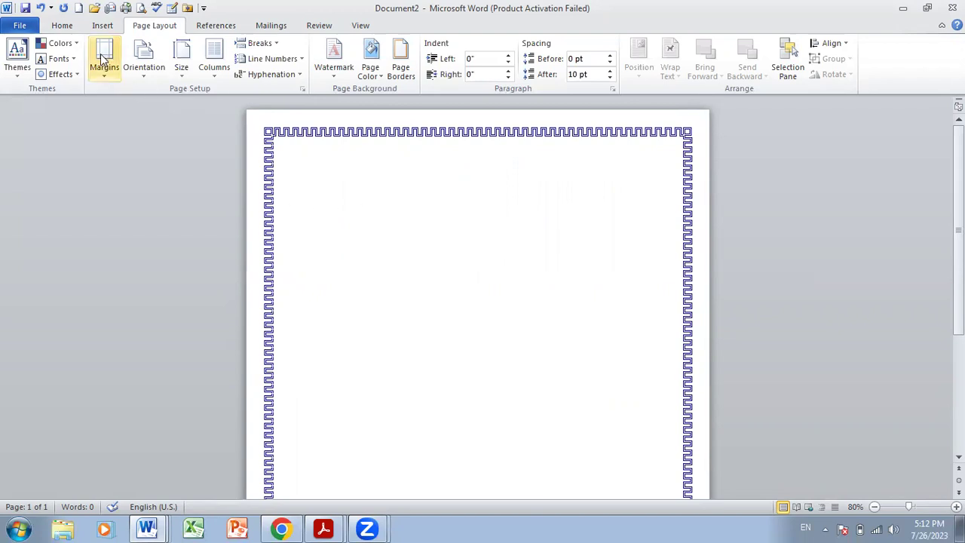
- Insert a WordArt object in a chosen gallery style onto the bordered page
{"action": "left_click", "coordinate": [64, 26]}
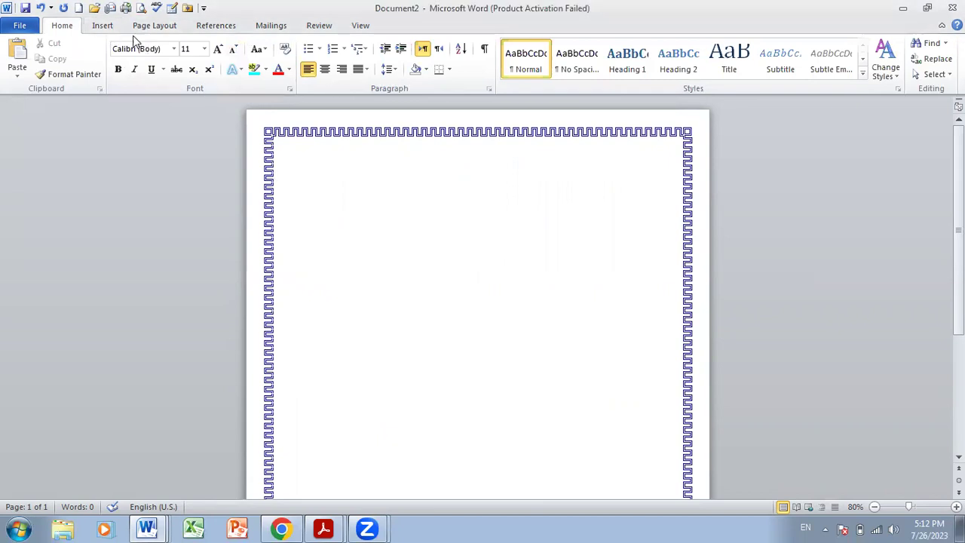
{"action": "left_click", "coordinate": [110, 24]}
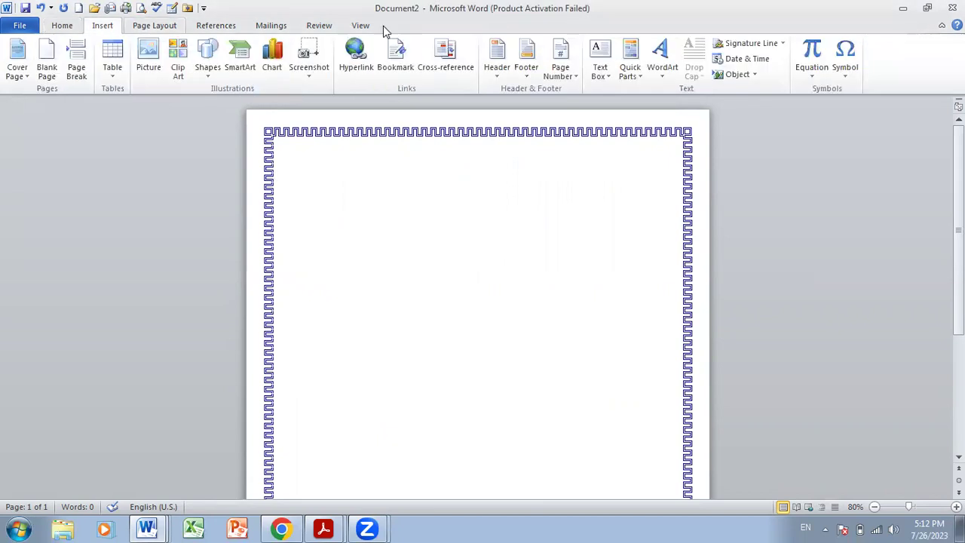
{"action": "left_click", "coordinate": [658, 75]}
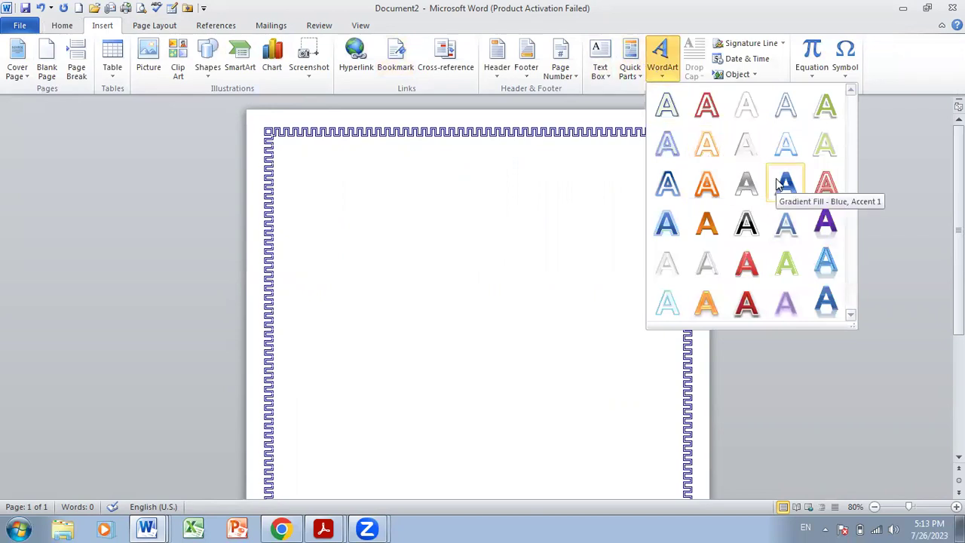
{"action": "left_click", "coordinate": [747, 116]}
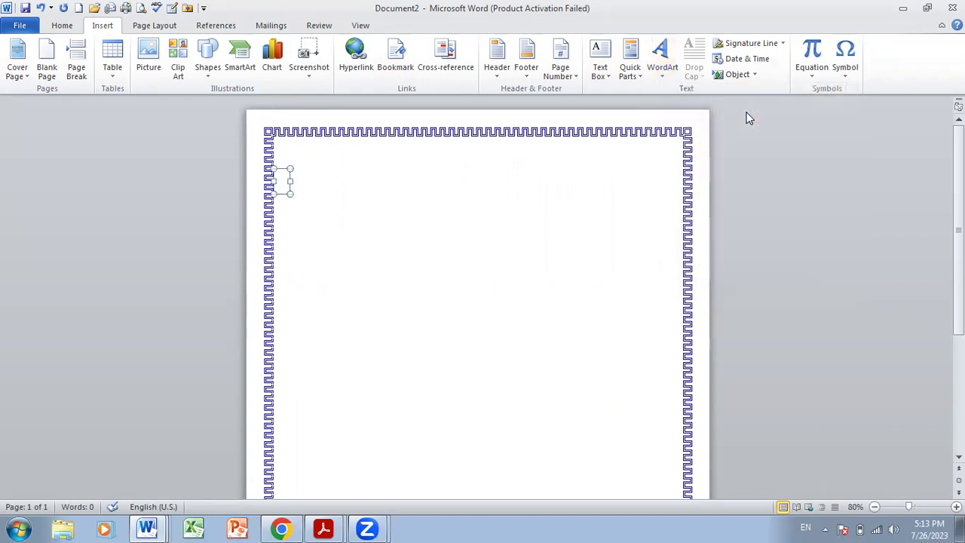
- Give the WordArt a dark blue text fill and a dark blue text outline
{"action": "left_click", "coordinate": [557, 43]}
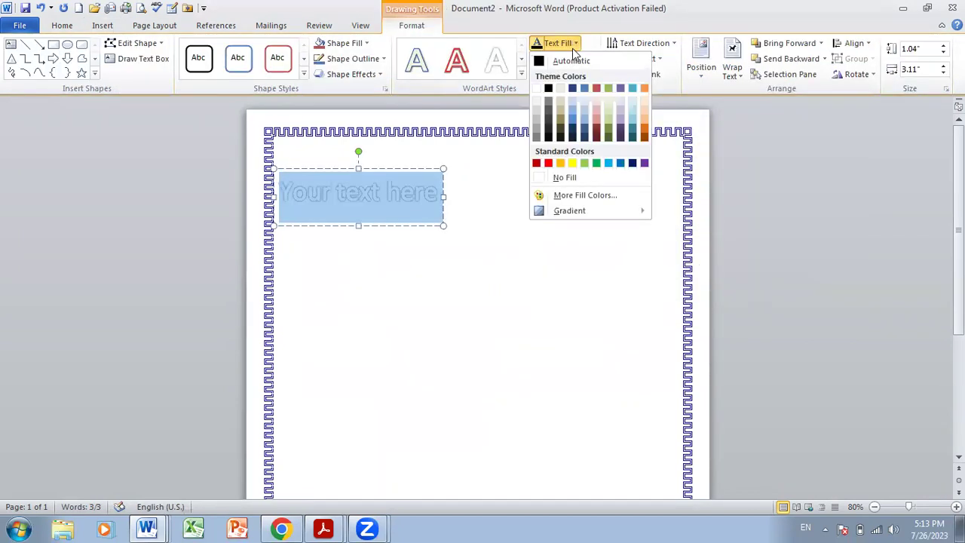
{"action": "left_click", "coordinate": [631, 163]}
{"action": "left_click", "coordinate": [562, 58]}
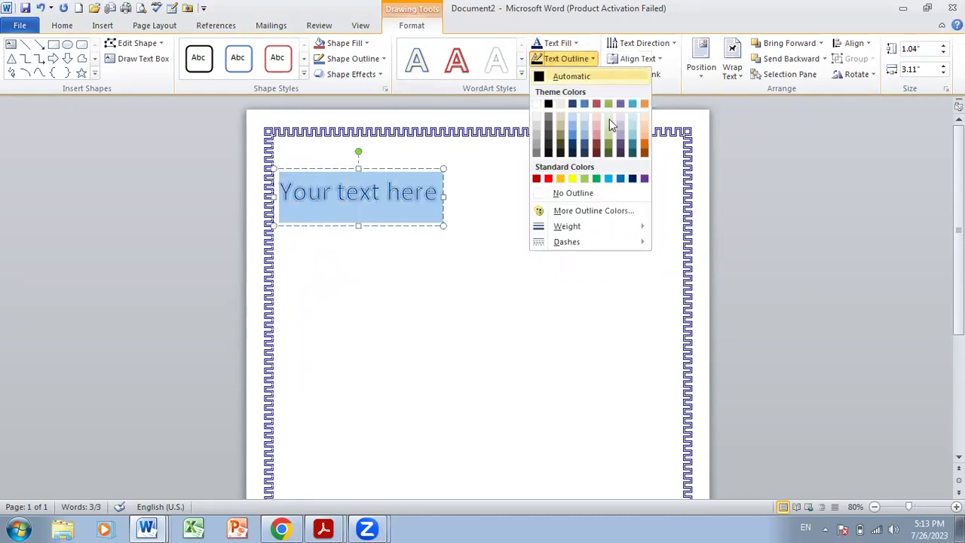
{"action": "left_click", "coordinate": [635, 179]}
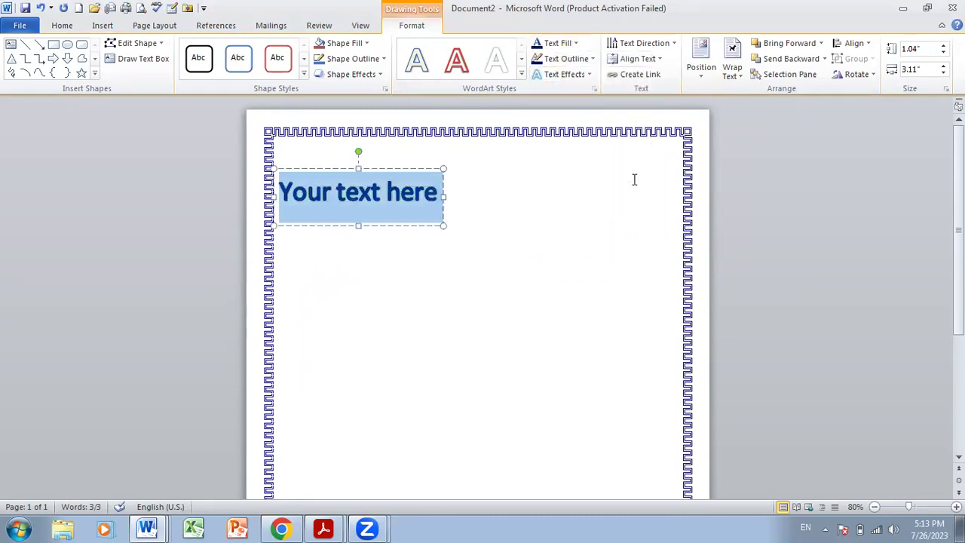
- Replace the WordArt text with 'Taaleem for Everyone' and centre the box near the top
{"action": "left_click_drag", "start_coordinate": [415, 168], "coordinate": [529, 167]}
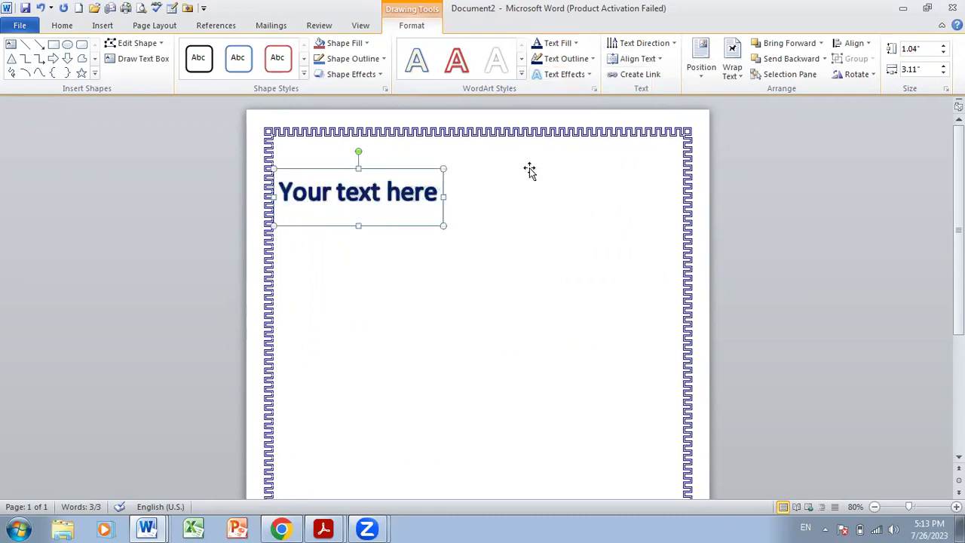
{"action": "left_click", "coordinate": [530, 189]}
{"action": "triple_click", "coordinate": [525, 195]}
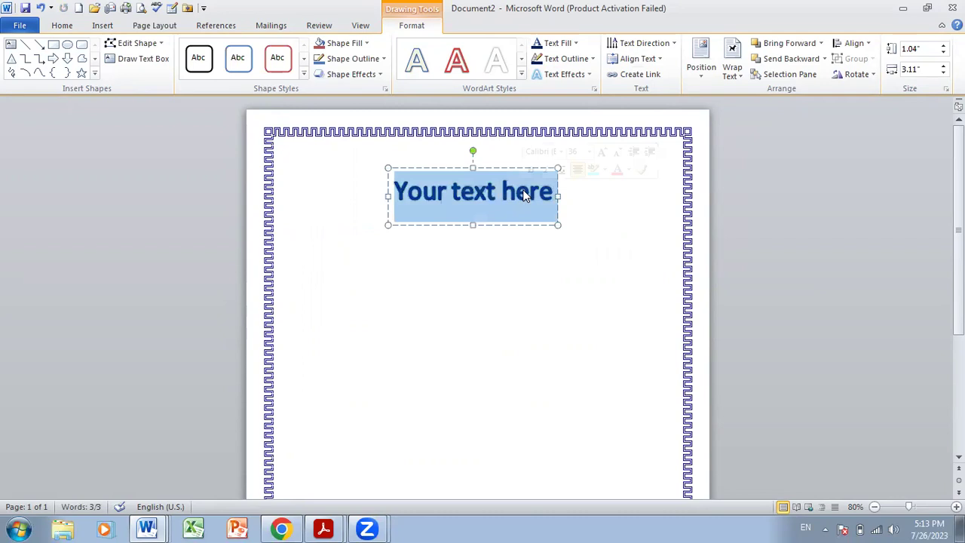
{"action": "type", "text": "Taale"}
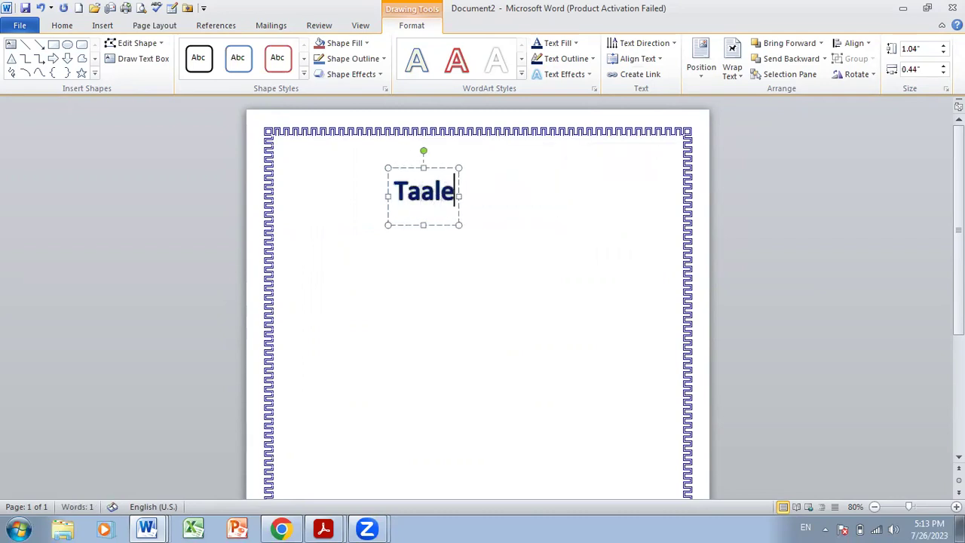
{"action": "type", "text": "em for Ev"}
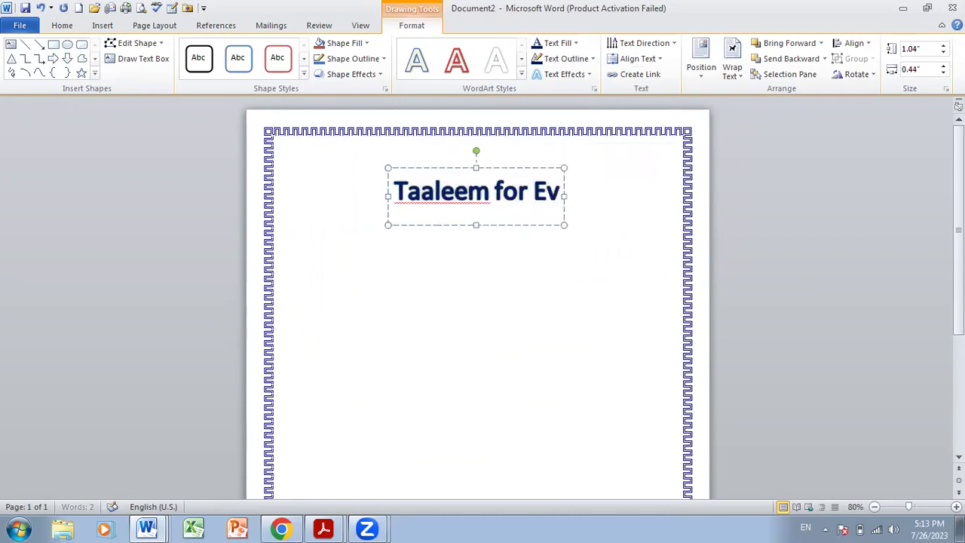
{"action": "type", "text": "eryone"}
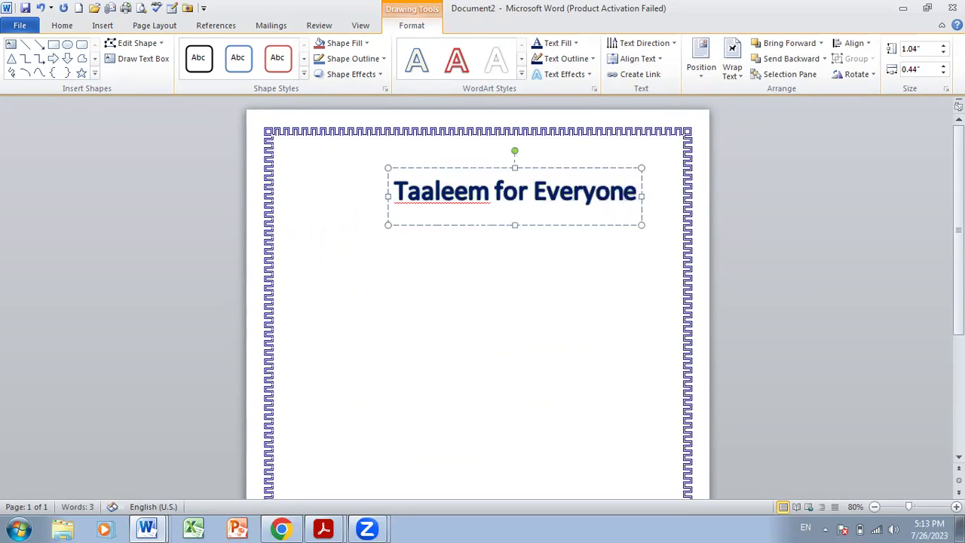
{"action": "left_click_drag", "start_coordinate": [530, 168], "coordinate": [504, 166]}
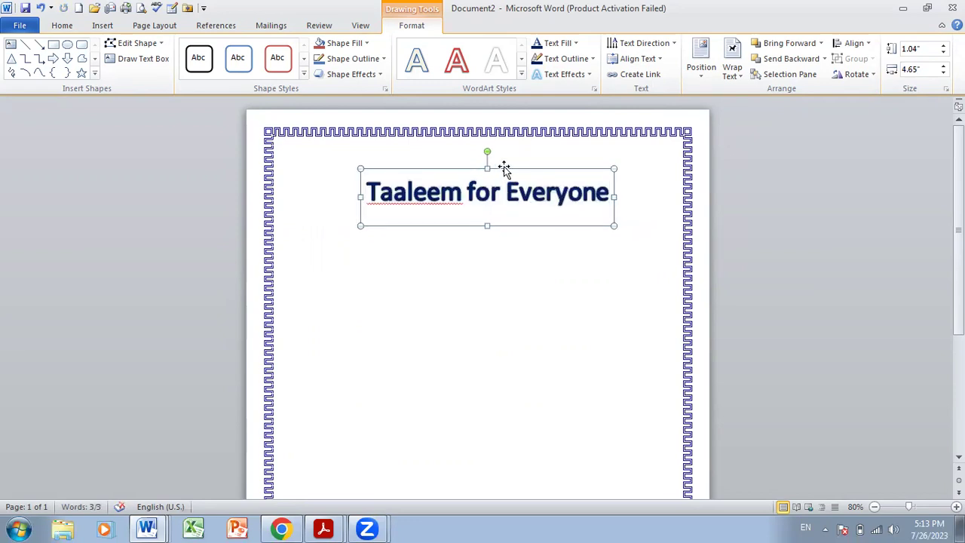
- Set the WordArt font to Script MT Bold and make it bold
{"action": "left_click", "coordinate": [61, 24]}
{"action": "left_click", "coordinate": [140, 49]}
{"action": "type", "text": "S"}
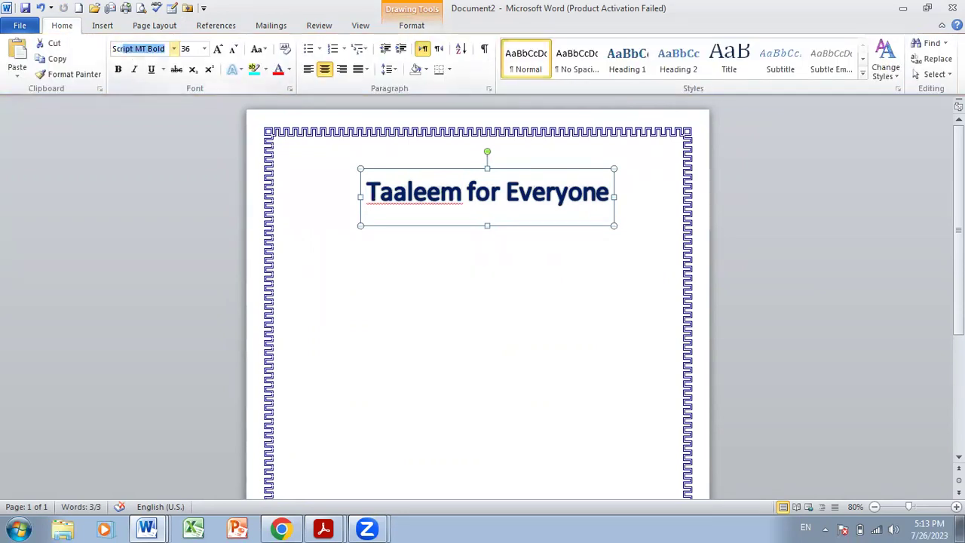
{"action": "type", "text": "crip"}
{"action": "key", "text": "Return"}
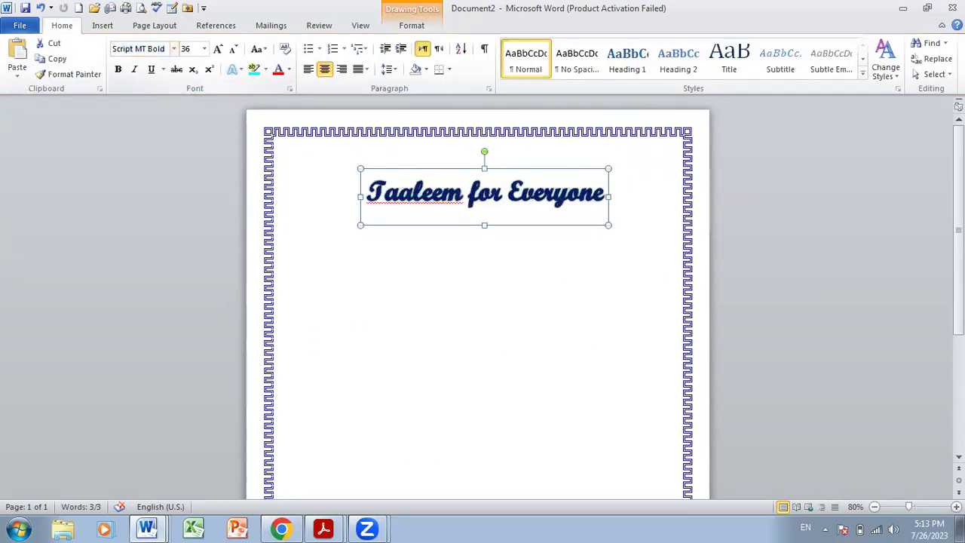
{"action": "left_click", "coordinate": [118, 69]}
- Select the whole Taaleem for Everyone WordArt box as a shape
{"action": "triple_click", "coordinate": [459, 199]}
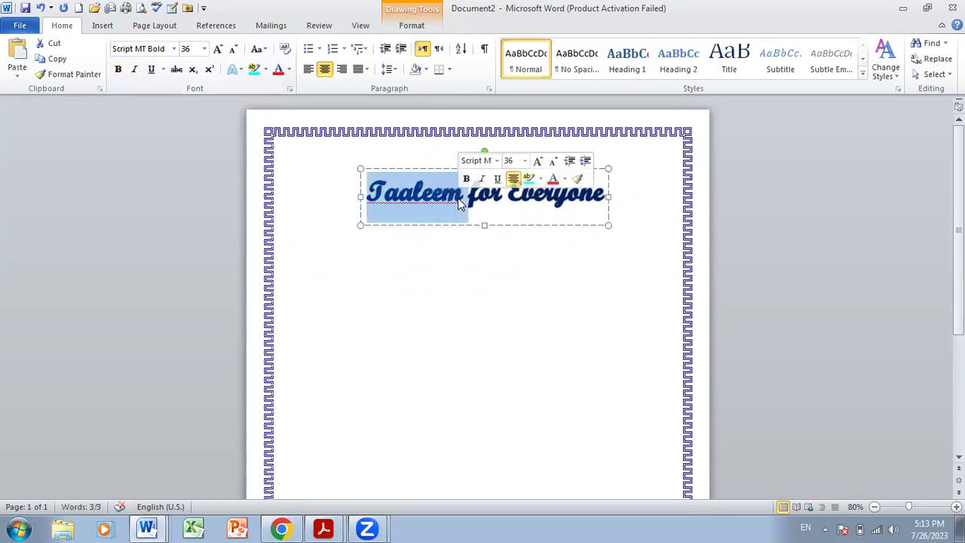
{"action": "left_click", "coordinate": [118, 69]}
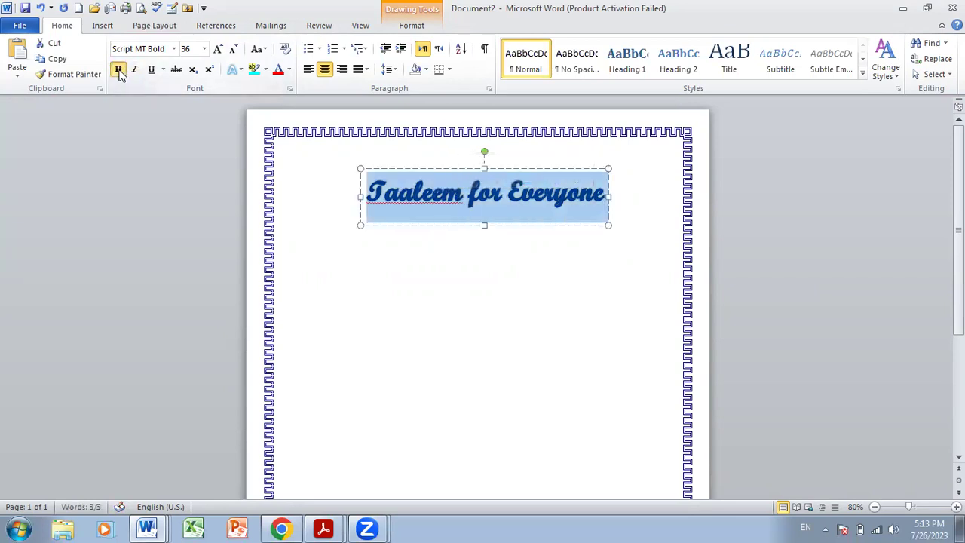
{"action": "left_click", "coordinate": [461, 159]}
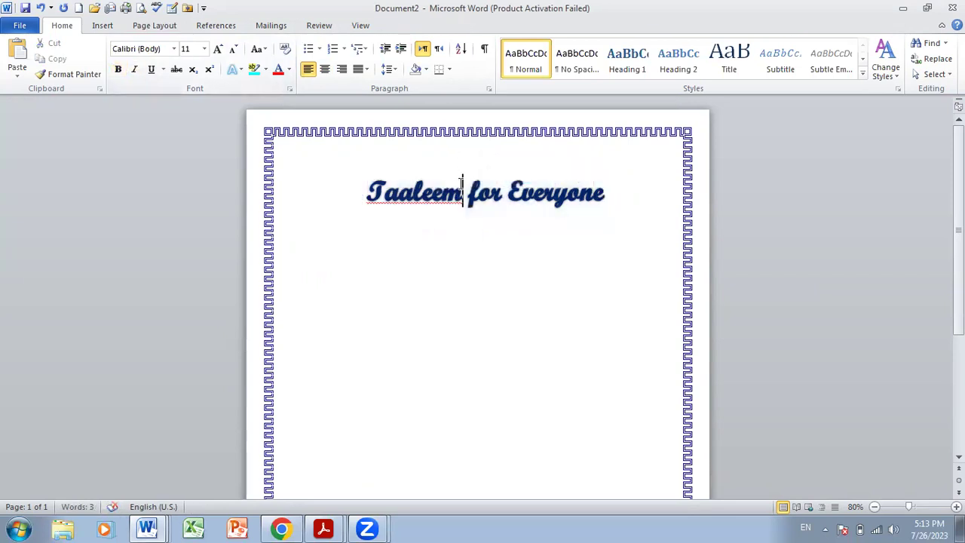
{"action": "left_click", "coordinate": [463, 184]}
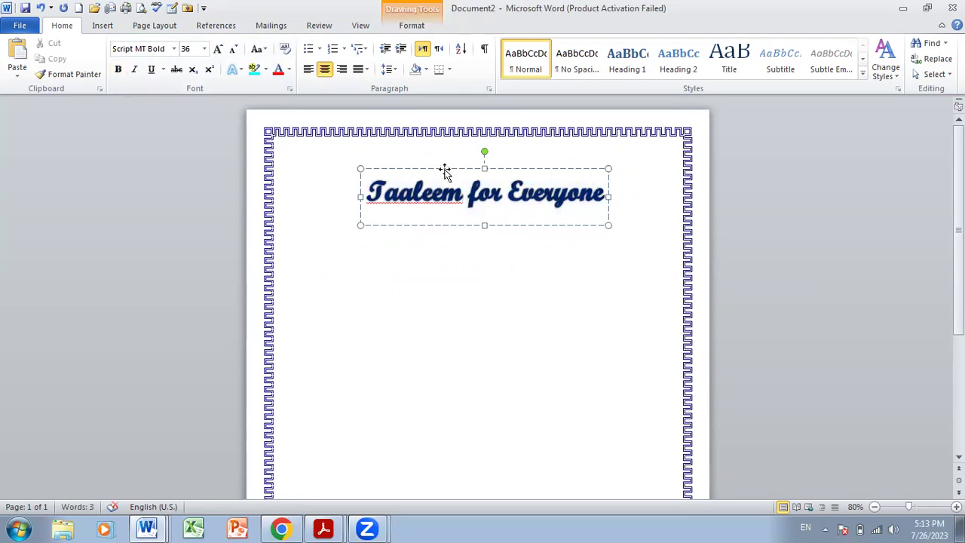
{"action": "left_click", "coordinate": [445, 171]}
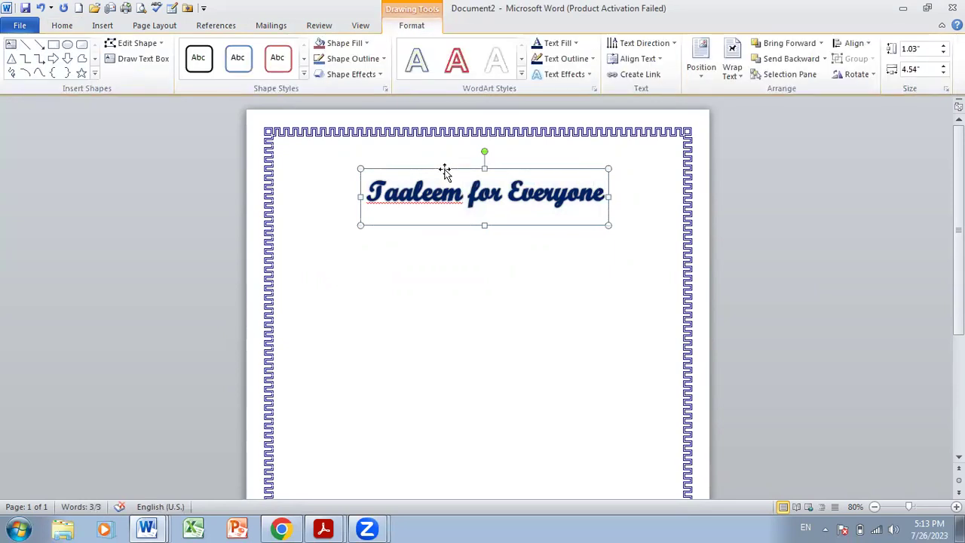
- Apply the Chevron Up transform text effect to the Taaleem for Everyone title
{"action": "left_click", "coordinate": [647, 59]}
{"action": "left_click", "coordinate": [584, 75]}
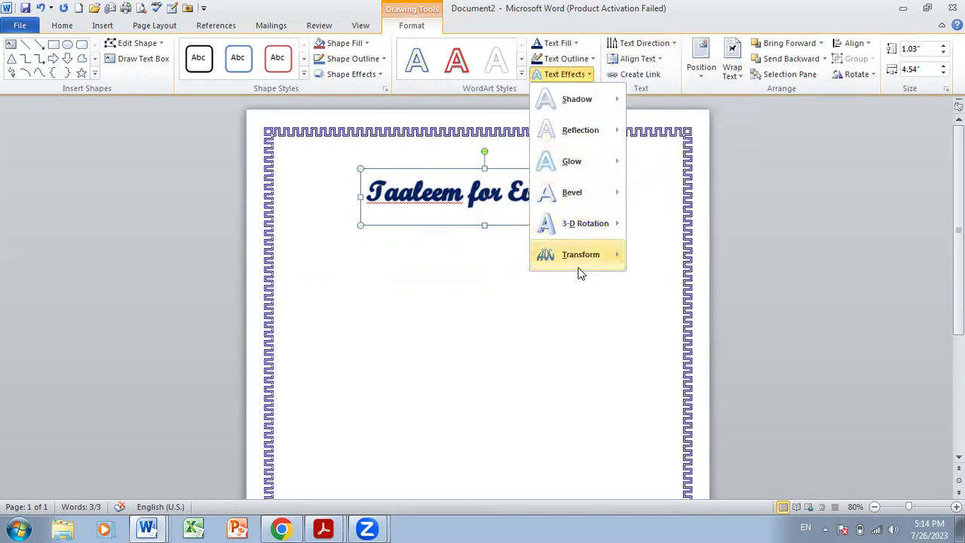
{"action": "mouse_move", "coordinate": [582, 258]}
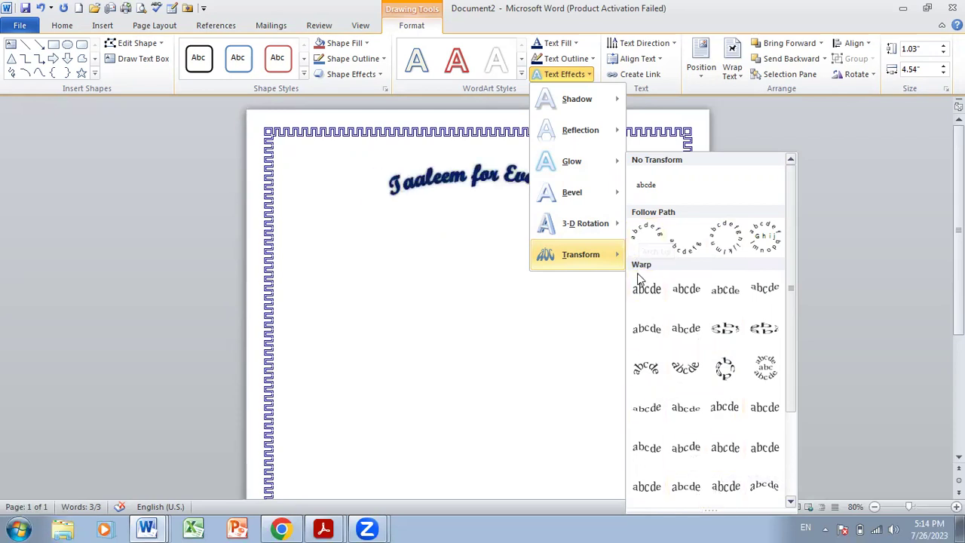
{"action": "left_click", "coordinate": [646, 332]}
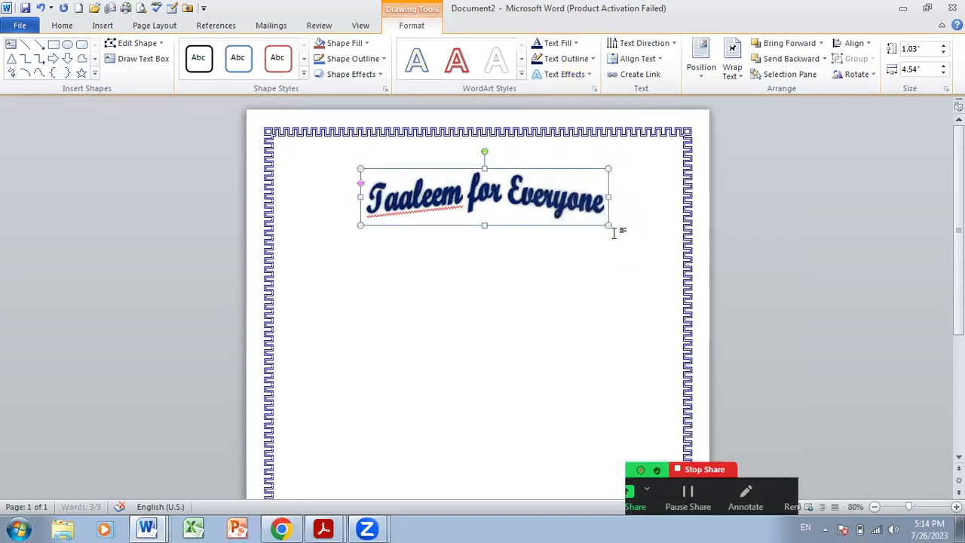
- Stretch the WordArt to 7.22" wide, reaching the left and right page borders
{"action": "left_click_drag", "start_coordinate": [612, 226], "coordinate": [671, 225]}
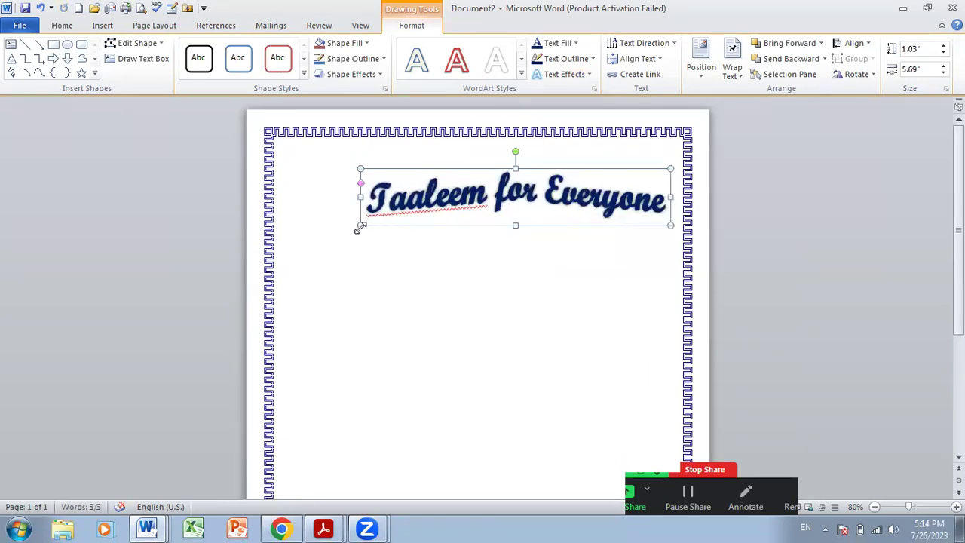
{"action": "left_click_drag", "start_coordinate": [359, 226], "coordinate": [281, 236]}
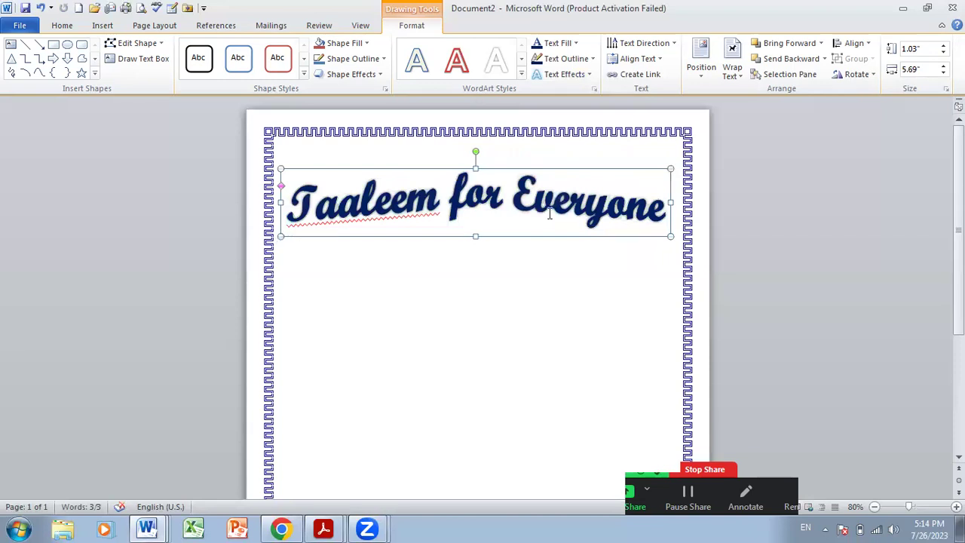
{"action": "left_click_drag", "start_coordinate": [670, 236], "coordinate": [673, 237]}
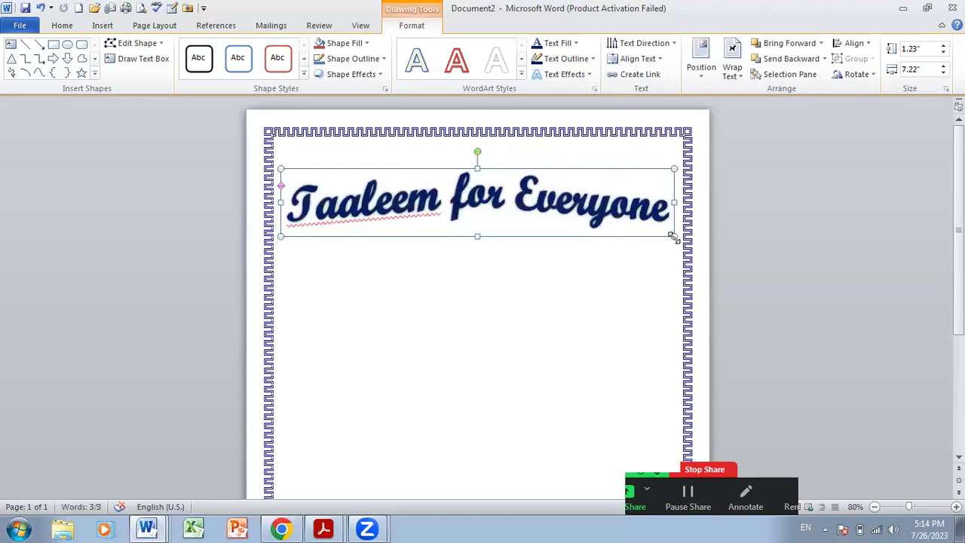
- Add an empty line above the title to push it down one line
{"action": "left_click", "coordinate": [654, 272]}
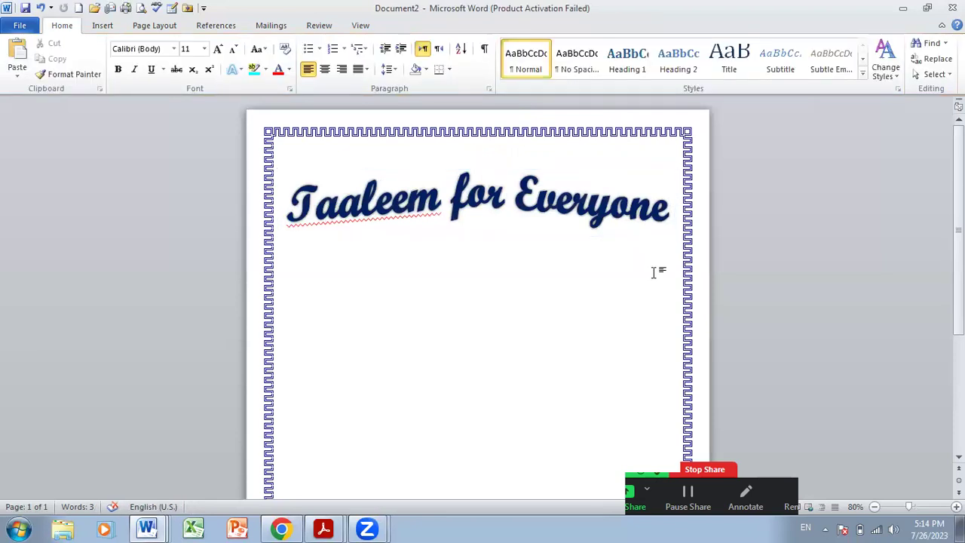
{"action": "key", "text": "Return"}
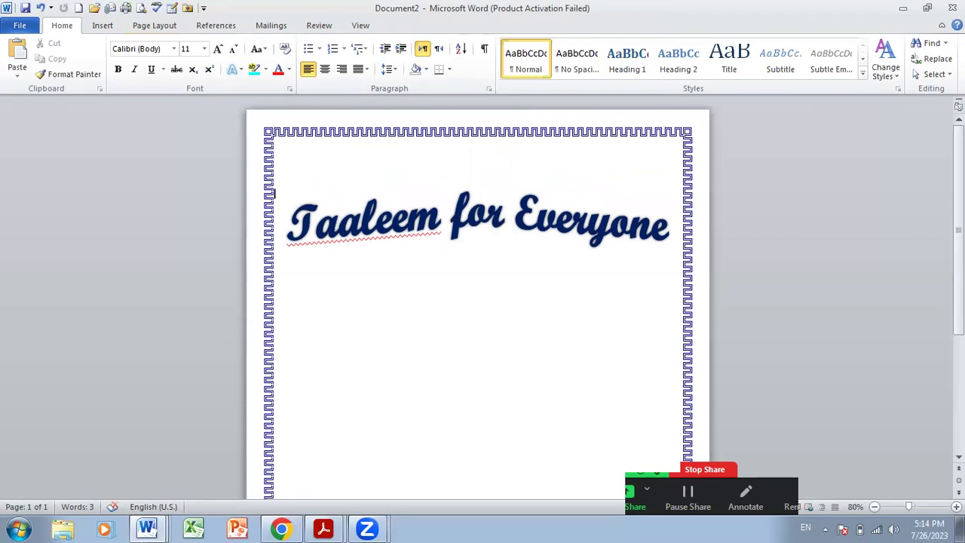
{"action": "key", "text": "ctrl+z"}
{"action": "key", "text": "Return"}
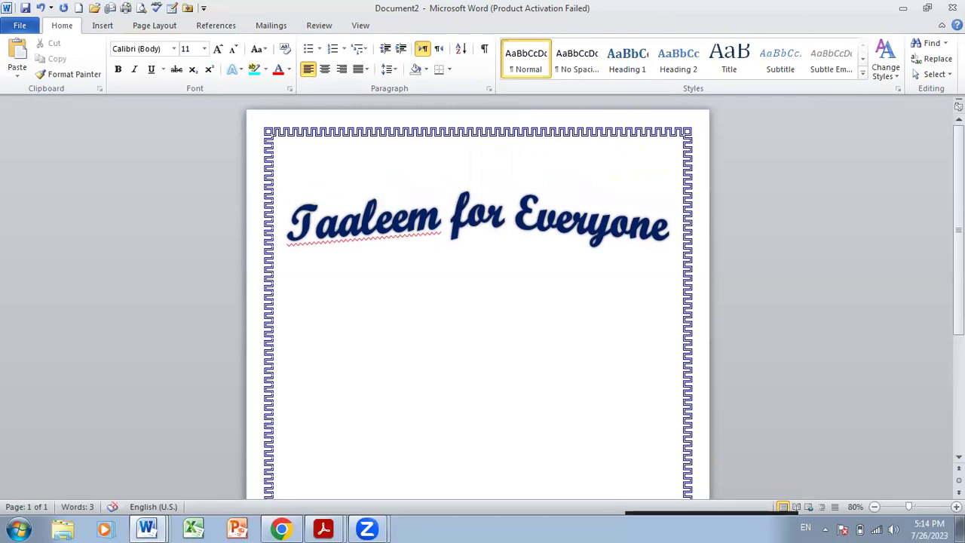
- Remove the extra line above the title and centre the paragraph below it
{"action": "key", "text": "ctrl+z"}
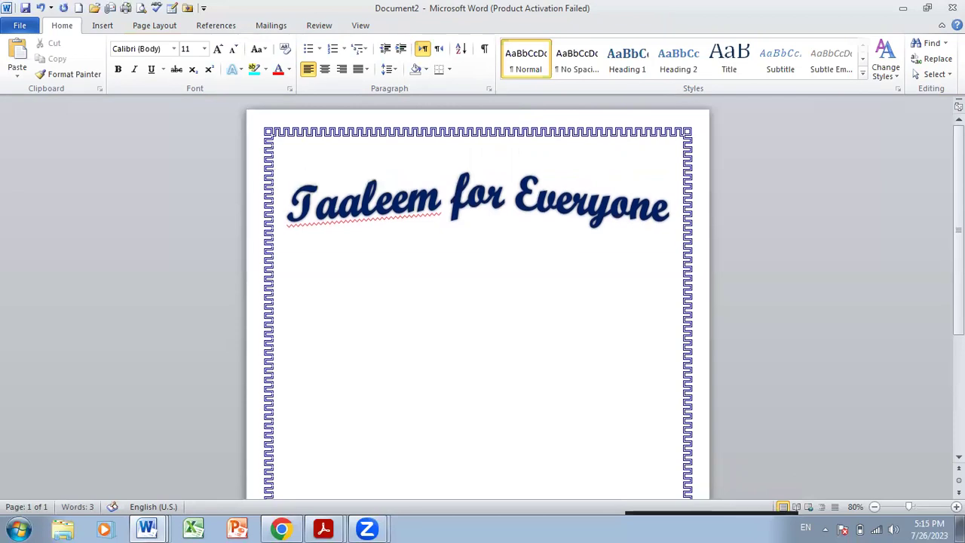
{"action": "key", "text": "Return"}
{"action": "key", "text": "Return"}
{"action": "key", "text": "Return"}
{"action": "left_click", "coordinate": [325, 73]}
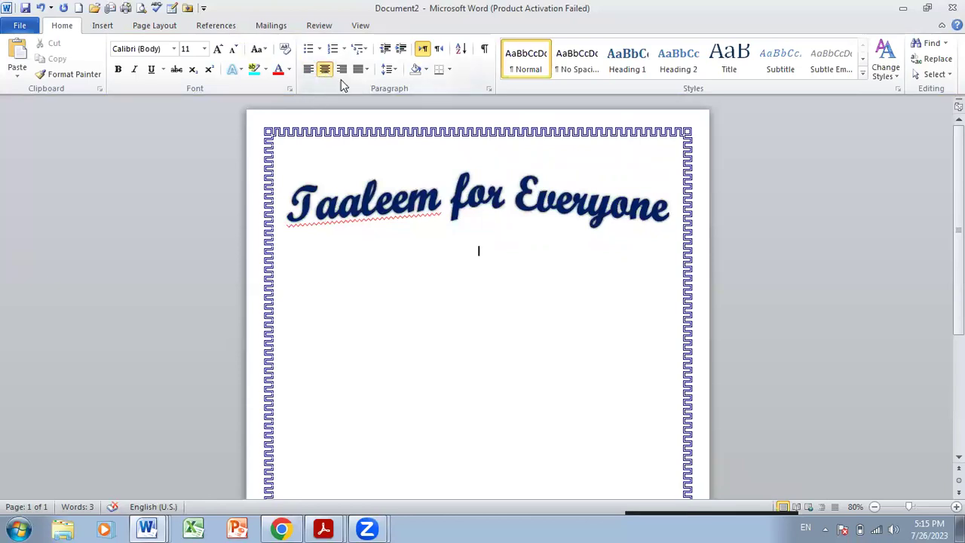
- Change 'Taaleem' to 'TAALEEM' in the title, keeping the line below centred
{"action": "left_click_drag", "start_coordinate": [433, 195], "coordinate": [381, 198]}
{"action": "left_click", "coordinate": [441, 198]}
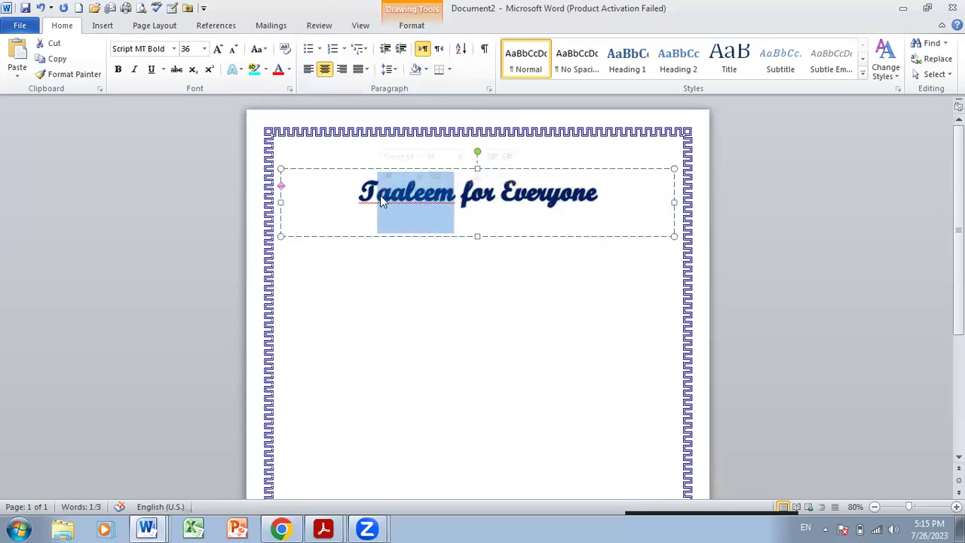
{"action": "type", "text": "AALEEM"}
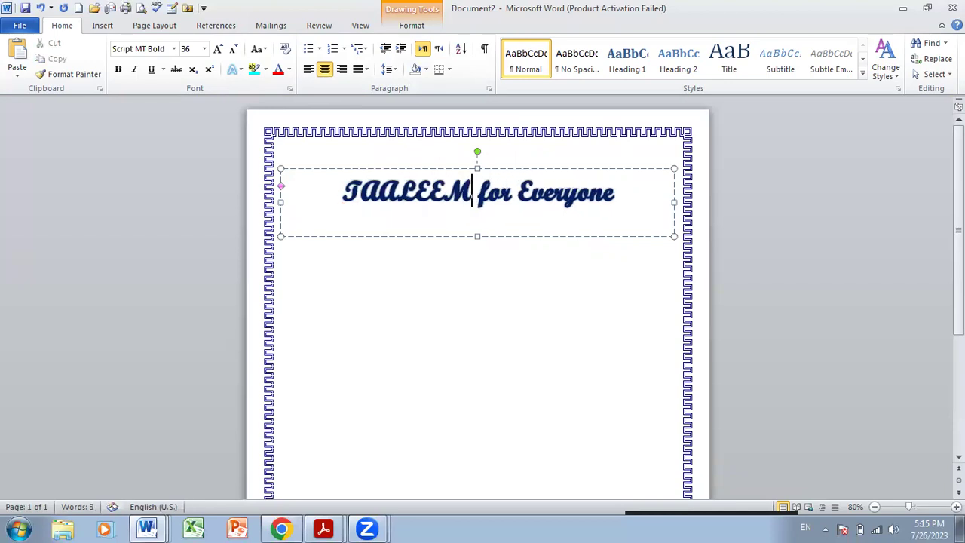
{"action": "key", "text": "Right"}
{"action": "key", "text": "BackSpace"}
{"action": "left_click", "coordinate": [467, 297]}
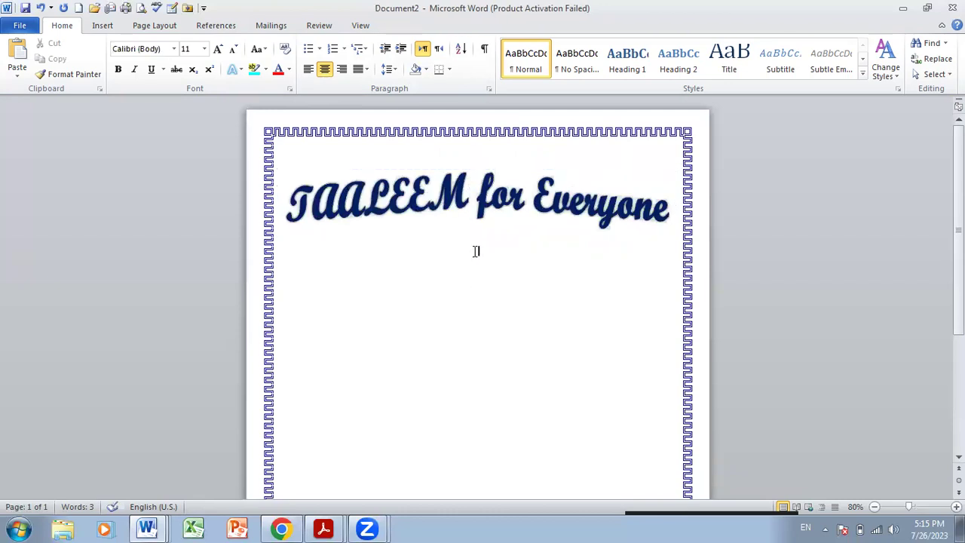
{"action": "key", "text": "ctrl+l"}
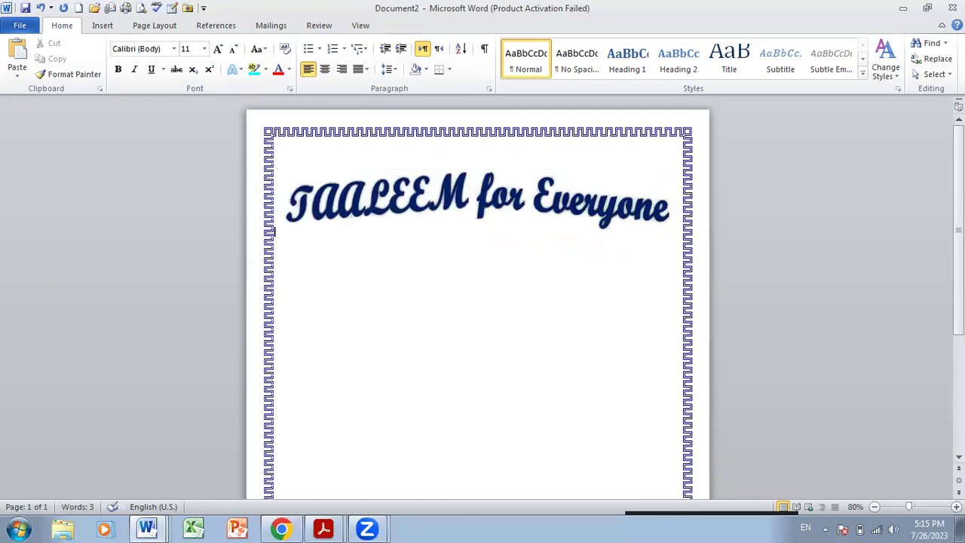
{"action": "left_click", "coordinate": [324, 70]}
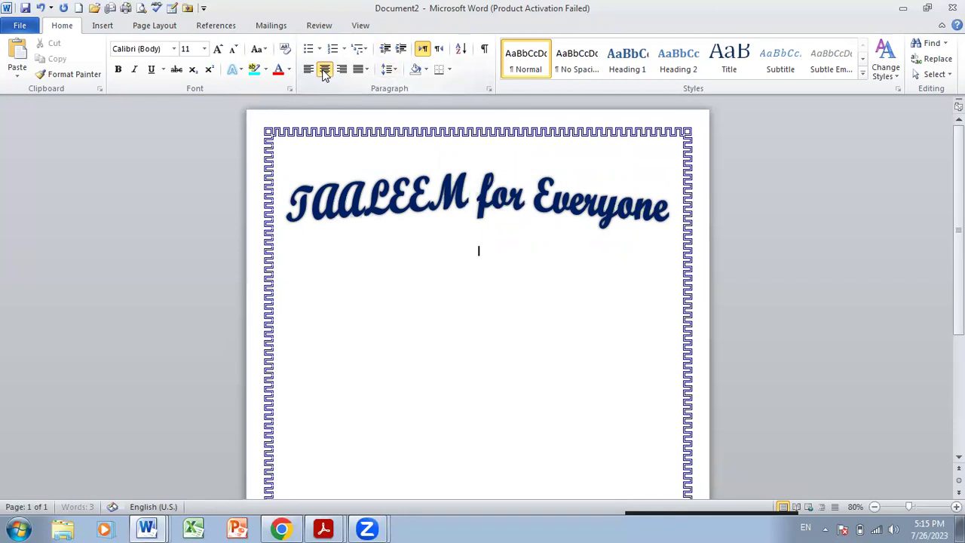
- Draw an oval circle centred below the TAALEEM for Everyone title
{"action": "left_click", "coordinate": [103, 27]}
{"action": "left_click", "coordinate": [210, 70]}
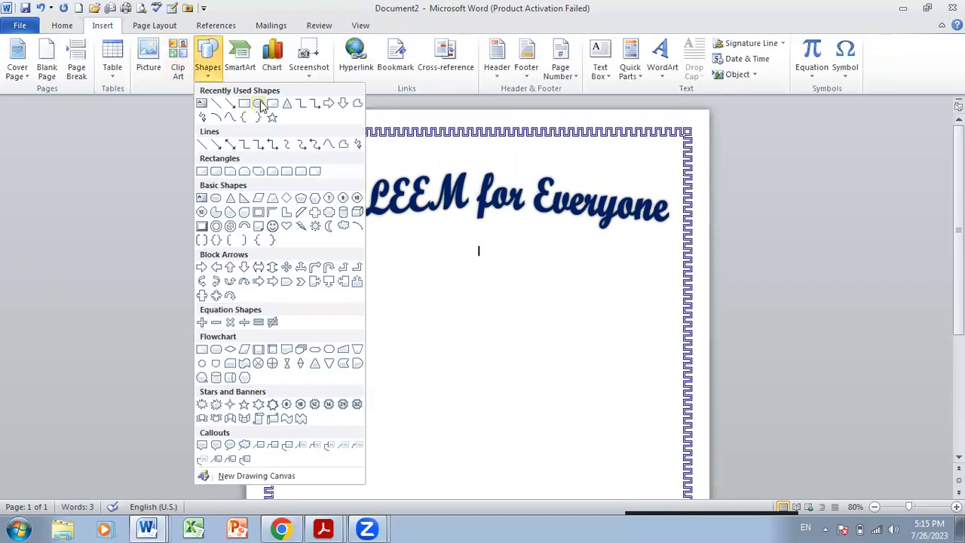
{"action": "left_click", "coordinate": [259, 103]}
{"action": "left_click_drag", "start_coordinate": [467, 245], "coordinate": [544, 316]}
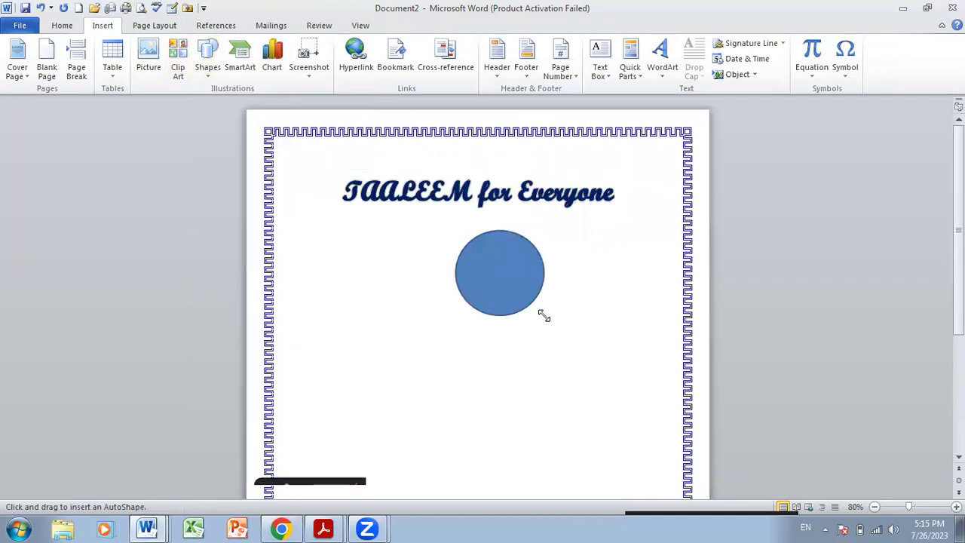
{"action": "left_click_drag", "start_coordinate": [490, 274], "coordinate": [474, 271]}
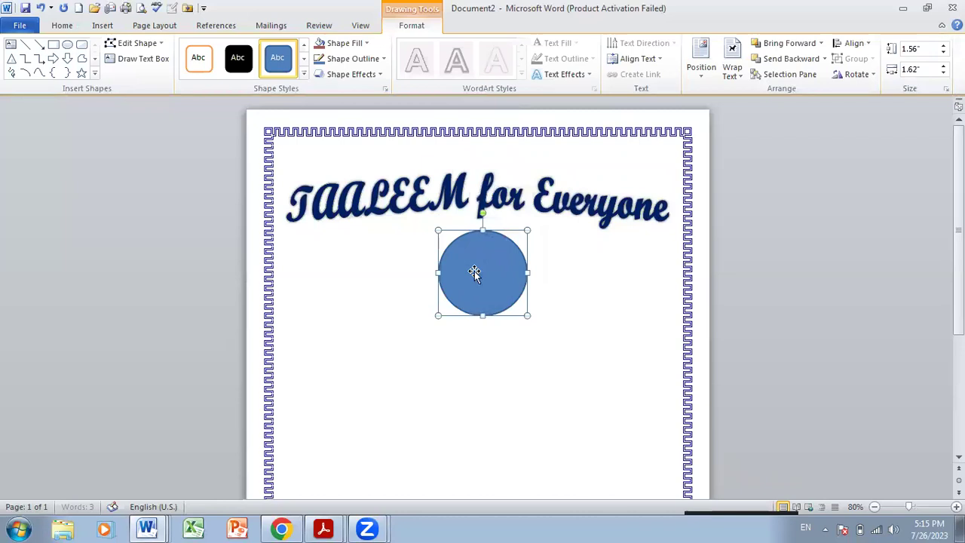
- Set the circle's height and width to 1.5"
{"action": "left_click", "coordinate": [920, 50]}
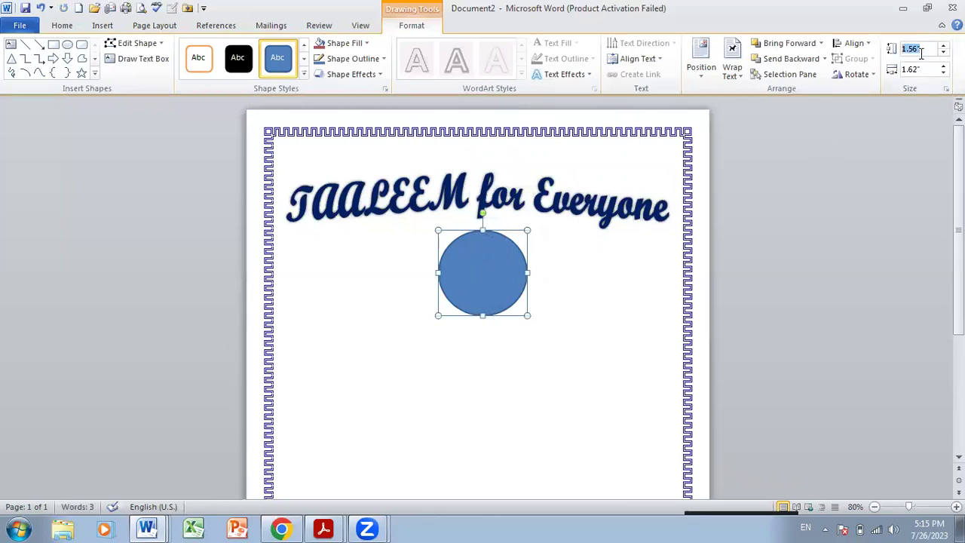
{"action": "type", "text": "1.5"}
{"action": "left_click", "coordinate": [922, 69]}
{"action": "type", "text": "1."}
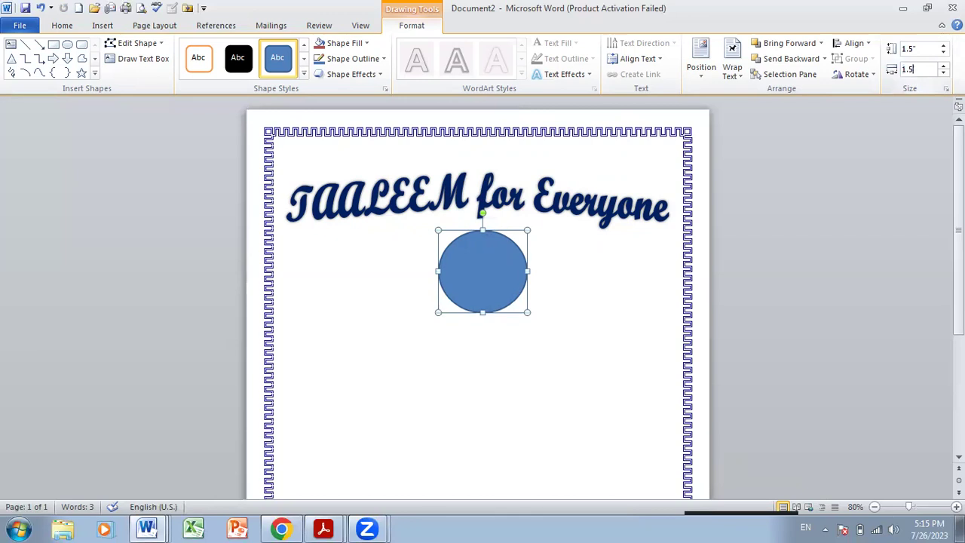
{"action": "left_click", "coordinate": [596, 301]}
{"action": "left_click", "coordinate": [480, 284]}
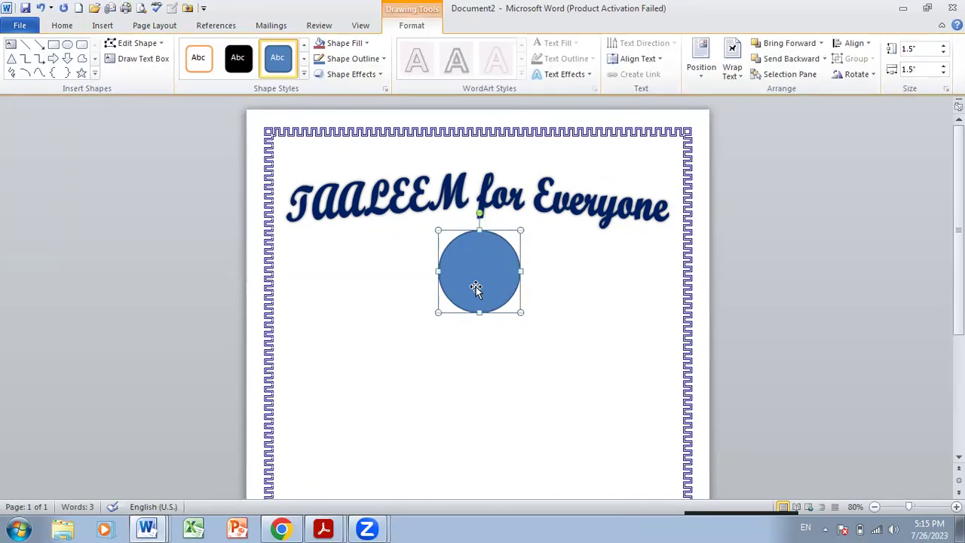
- Fill the circle below the title with the logo image from the drive
{"action": "left_click", "coordinate": [345, 43]}
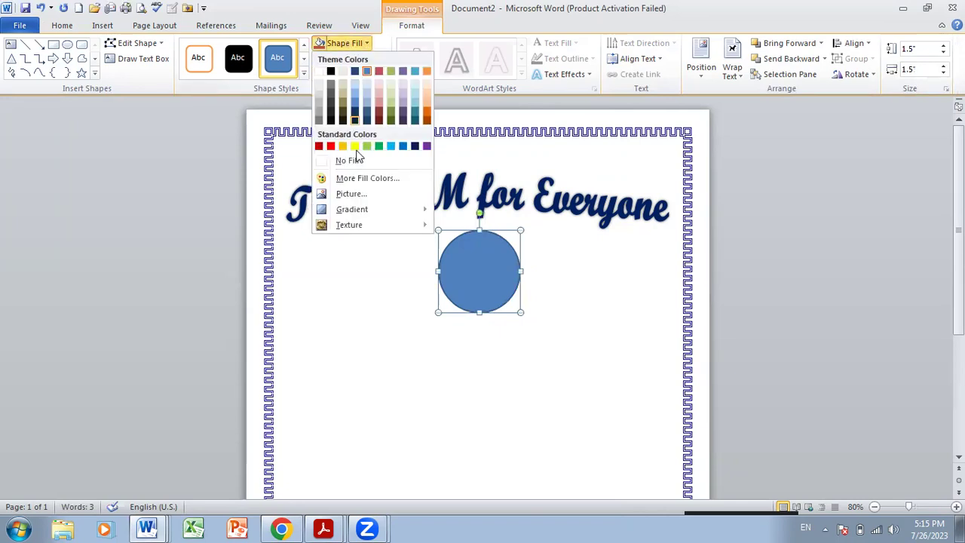
{"action": "left_click", "coordinate": [350, 193]}
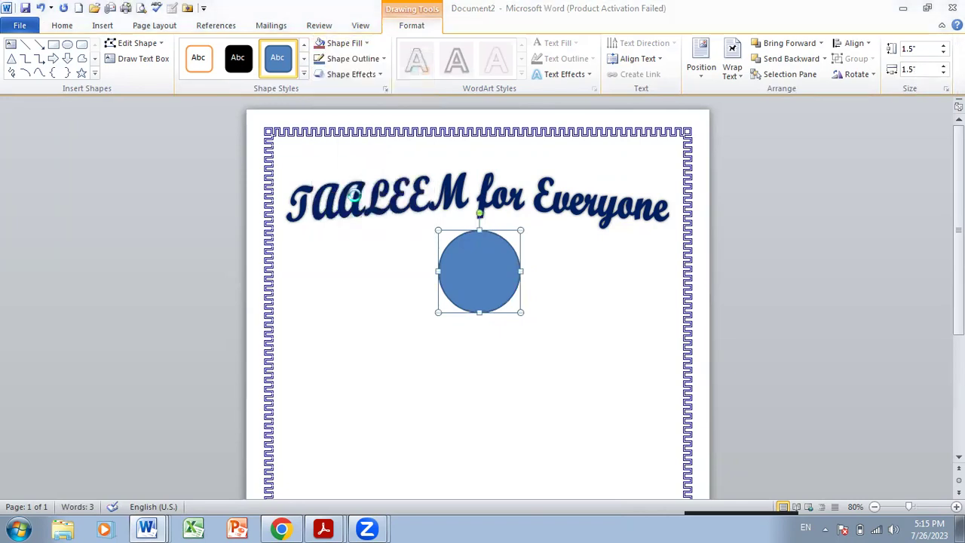
{"action": "scroll", "coordinate": [54, 205], "scroll_direction": "down", "scroll_amount": 1}
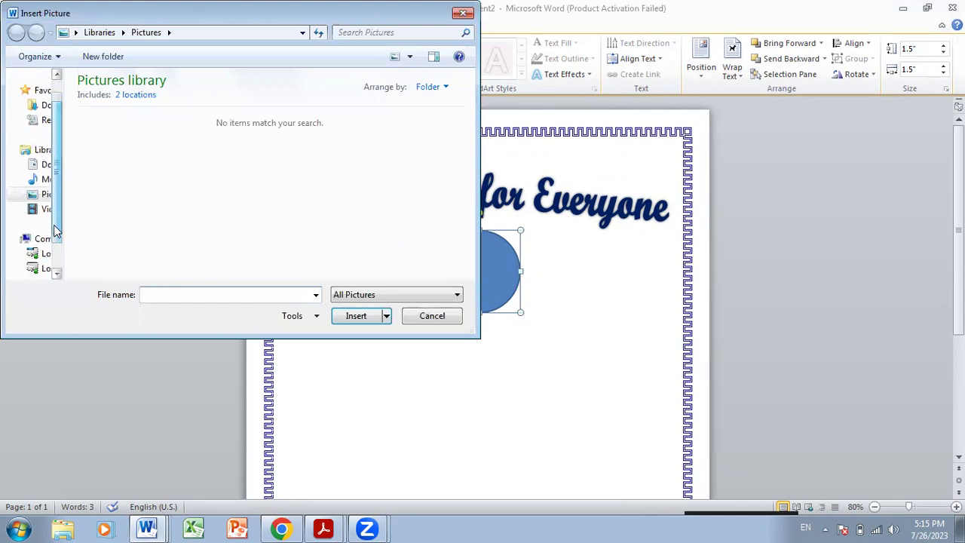
{"action": "scroll", "coordinate": [43, 267], "scroll_direction": "down", "scroll_amount": 1}
{"action": "left_click", "coordinate": [45, 239]}
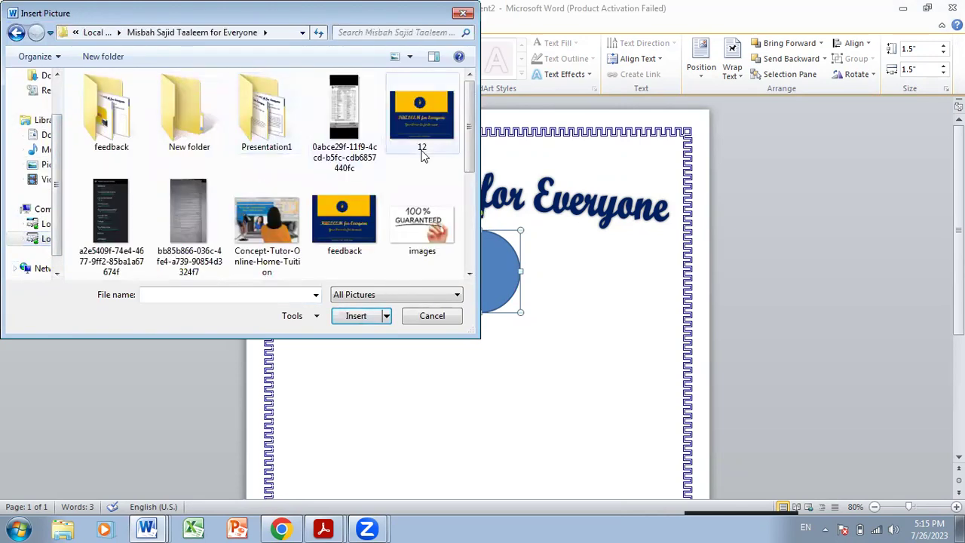
{"action": "scroll", "coordinate": [420, 155], "scroll_direction": "down", "scroll_amount": 3}
{"action": "double_click", "coordinate": [194, 150]}
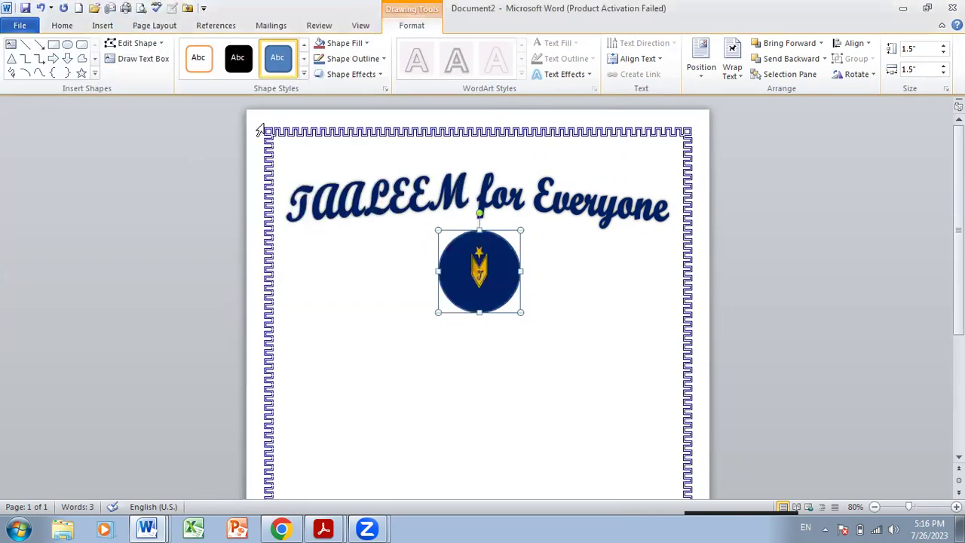
- Set the round logo's shape outline to No Outline and return to the text
{"action": "left_click", "coordinate": [348, 58]}
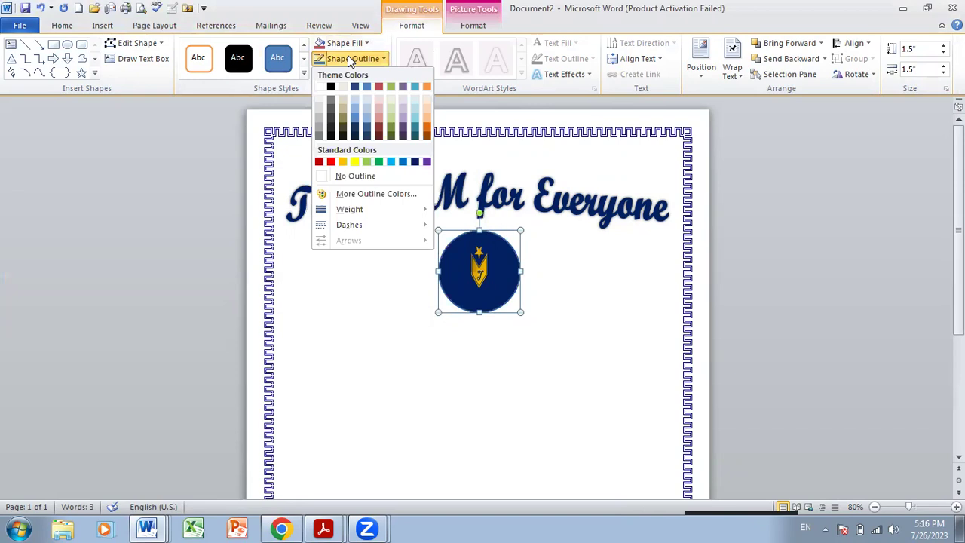
{"action": "left_click", "coordinate": [355, 178]}
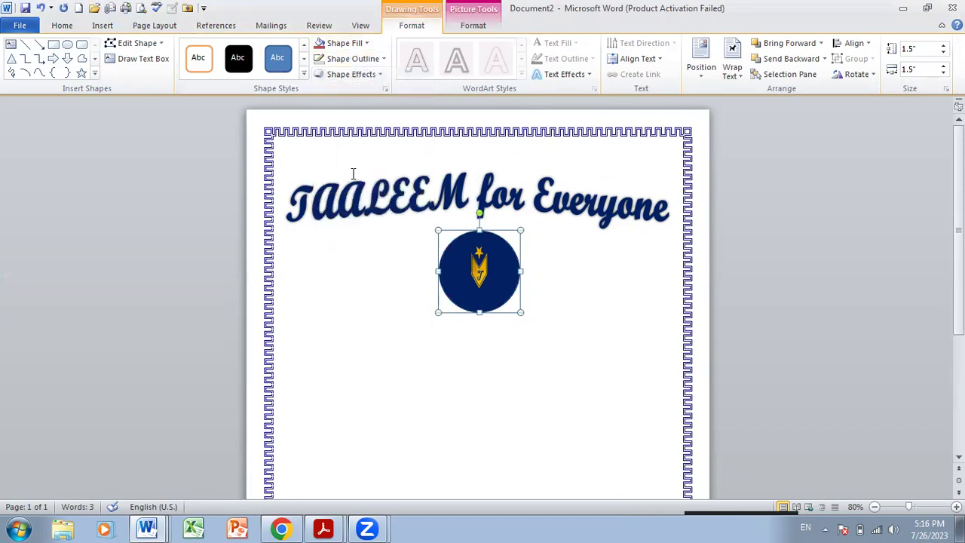
{"action": "left_click", "coordinate": [400, 262]}
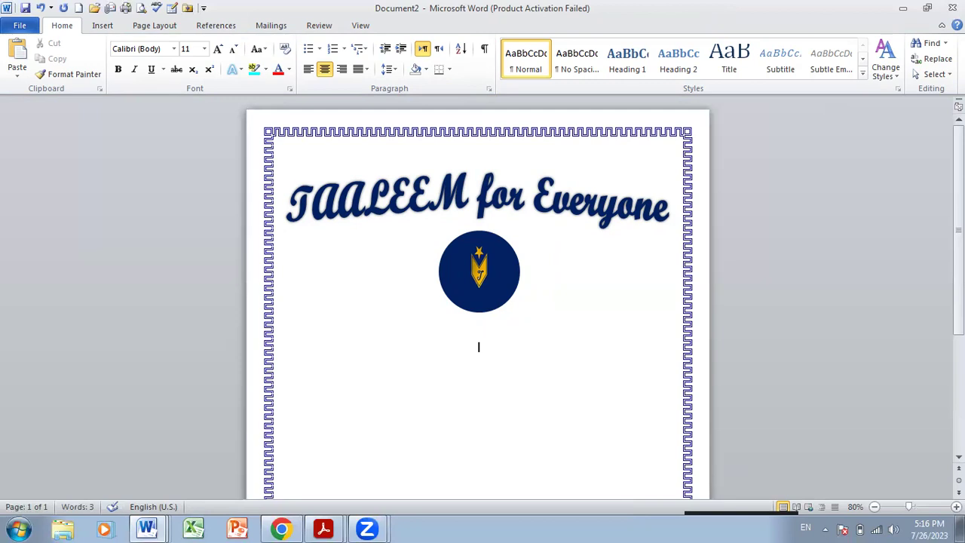
- Insert a 2-column by 6-row table beneath the round logo
{"action": "scroll", "coordinate": [478, 302], "scroll_direction": "down", "scroll_amount": 4}
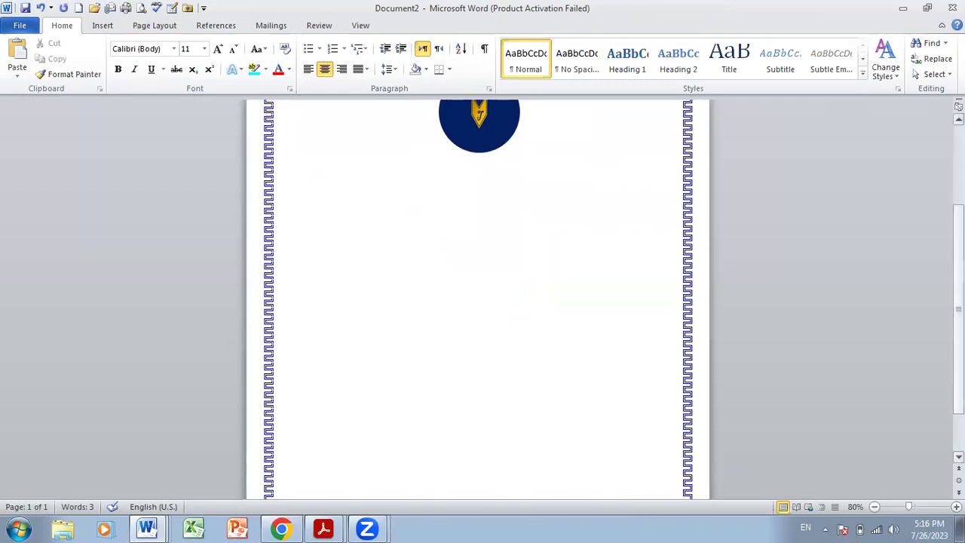
{"action": "left_click", "coordinate": [108, 28]}
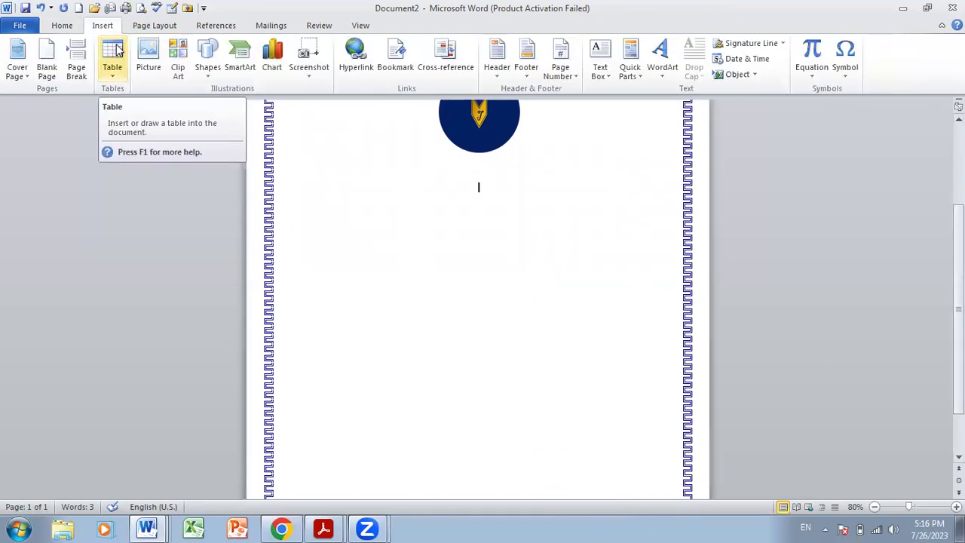
{"action": "left_click", "coordinate": [111, 74]}
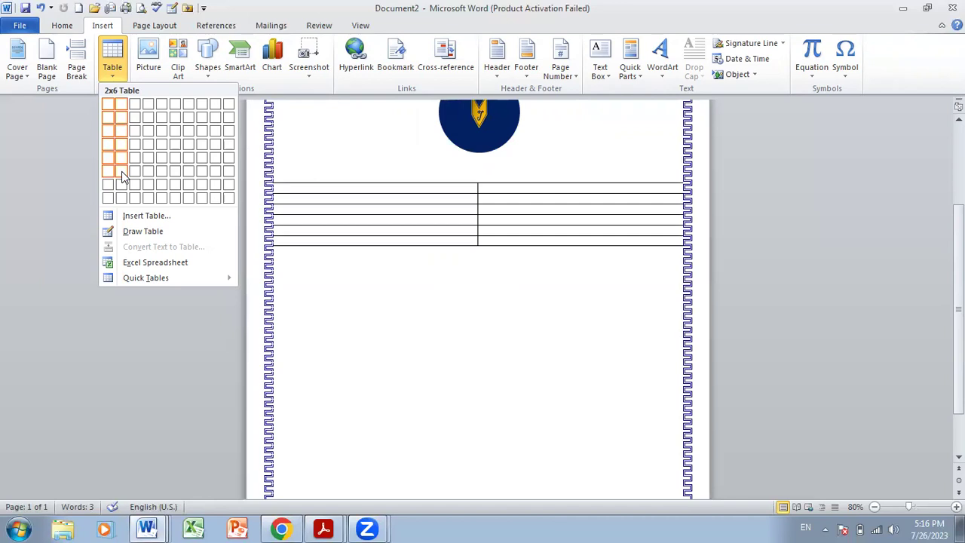
{"action": "left_click", "coordinate": [122, 172]}
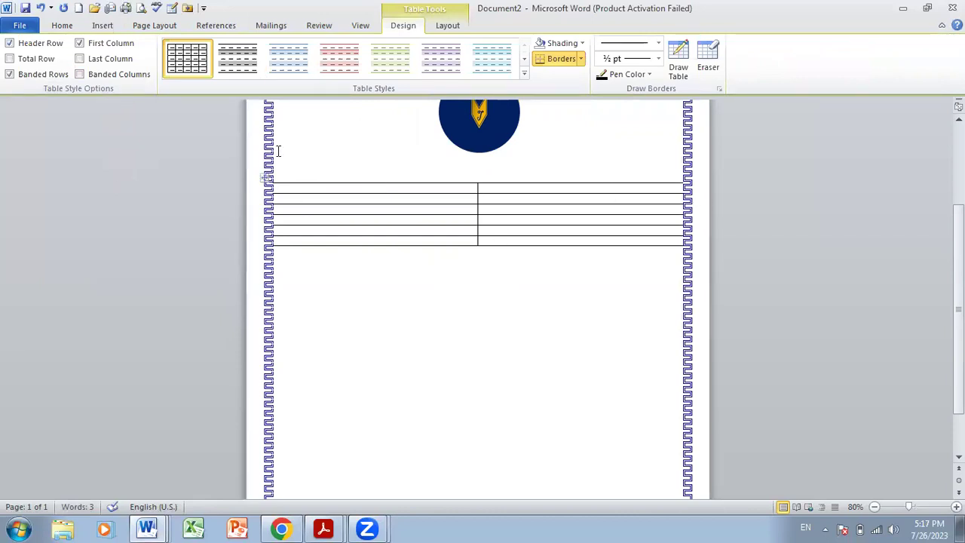
- Use Custom Margins to set left and right margins to 1", keeping top and bottom at 0.5"
{"action": "left_click", "coordinate": [147, 31]}
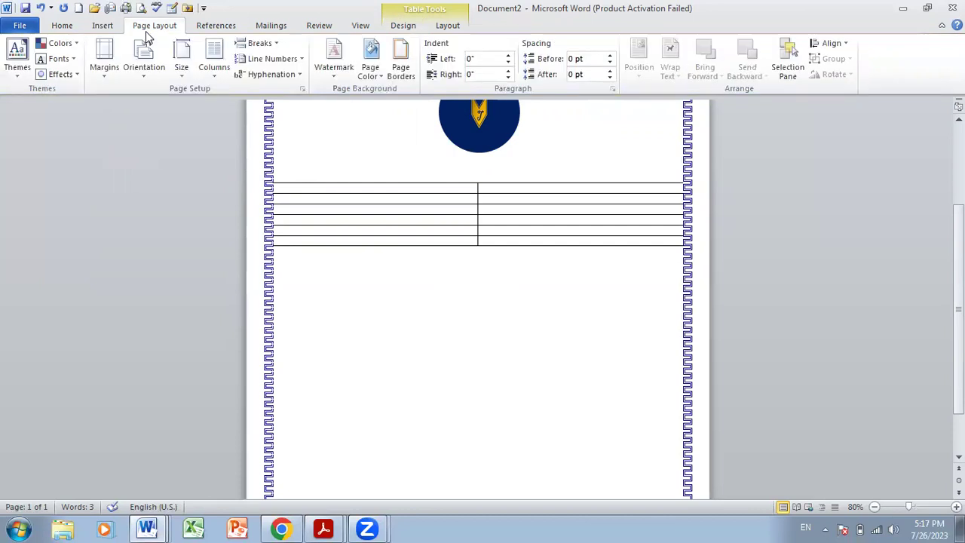
{"action": "left_click", "coordinate": [106, 72]}
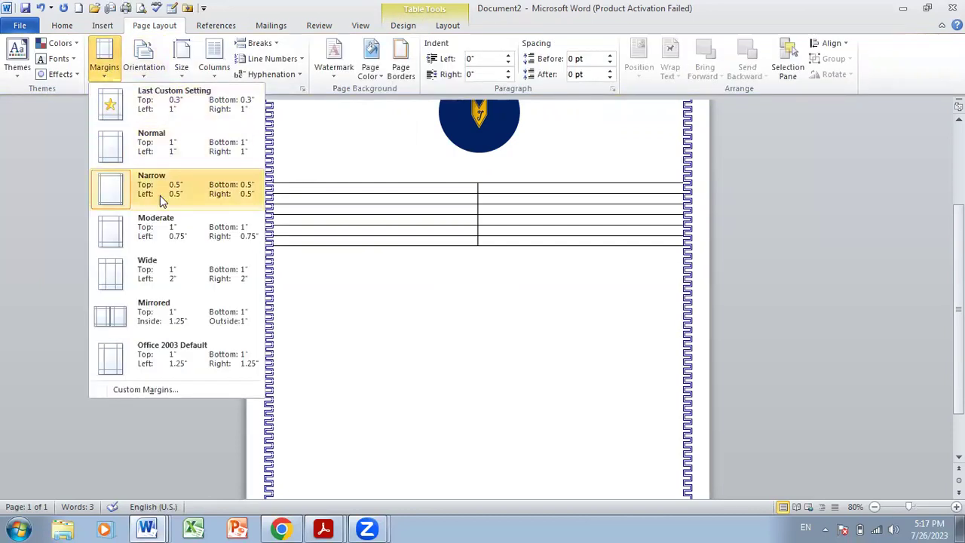
{"action": "left_click", "coordinate": [167, 389]}
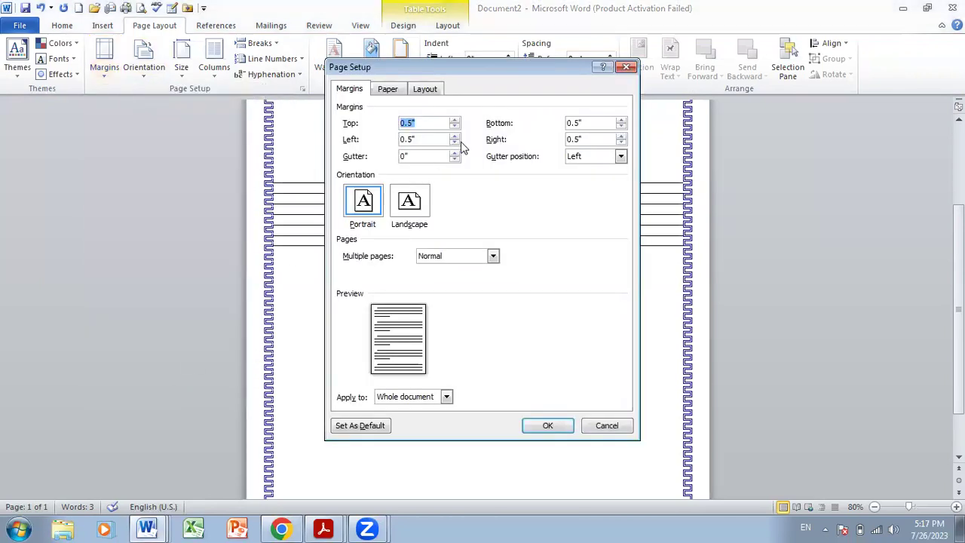
{"action": "left_click", "coordinate": [455, 136]}
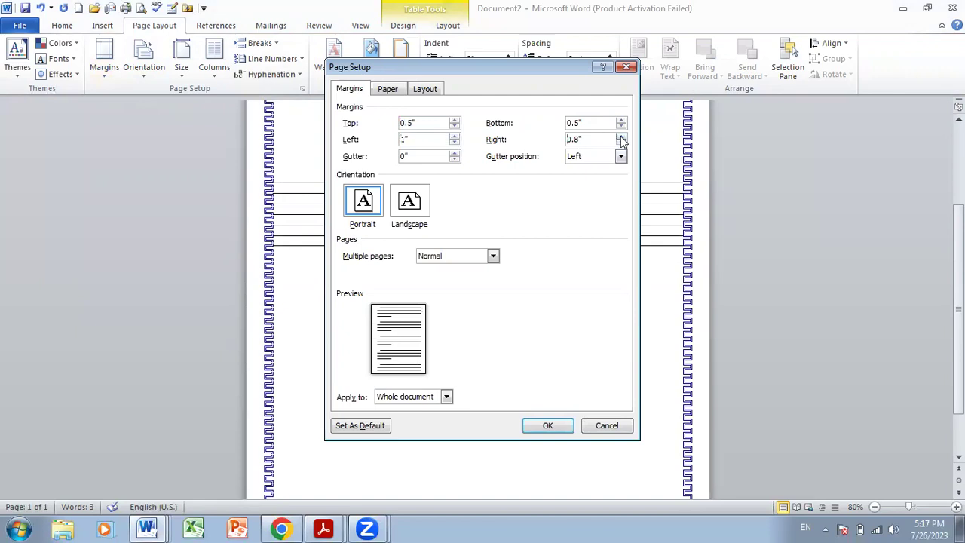
{"action": "left_click", "coordinate": [547, 426]}
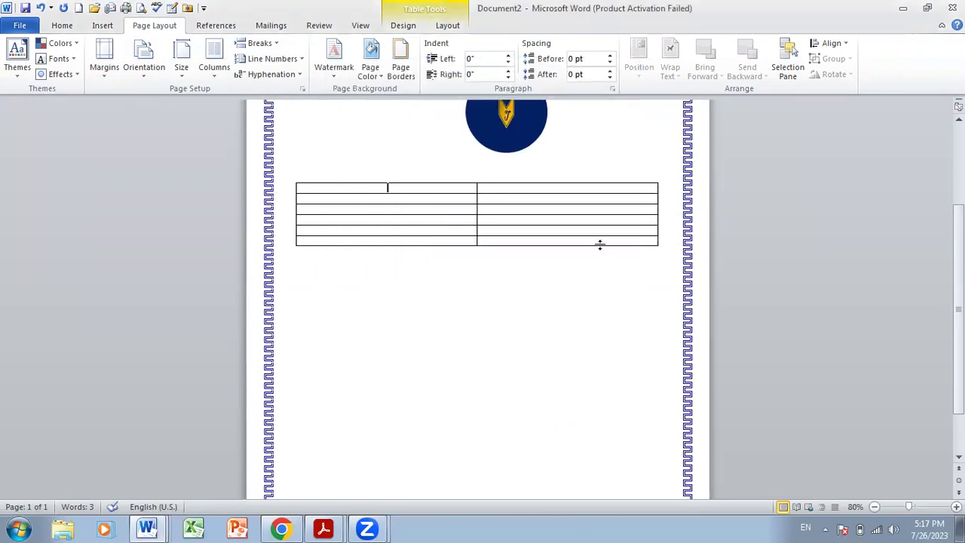
{"action": "left_click", "coordinate": [658, 249]}
- Drag the table's bottom-right handle down so its rows become much taller
{"action": "left_click_drag", "start_coordinate": [658, 249], "coordinate": [660, 395]}
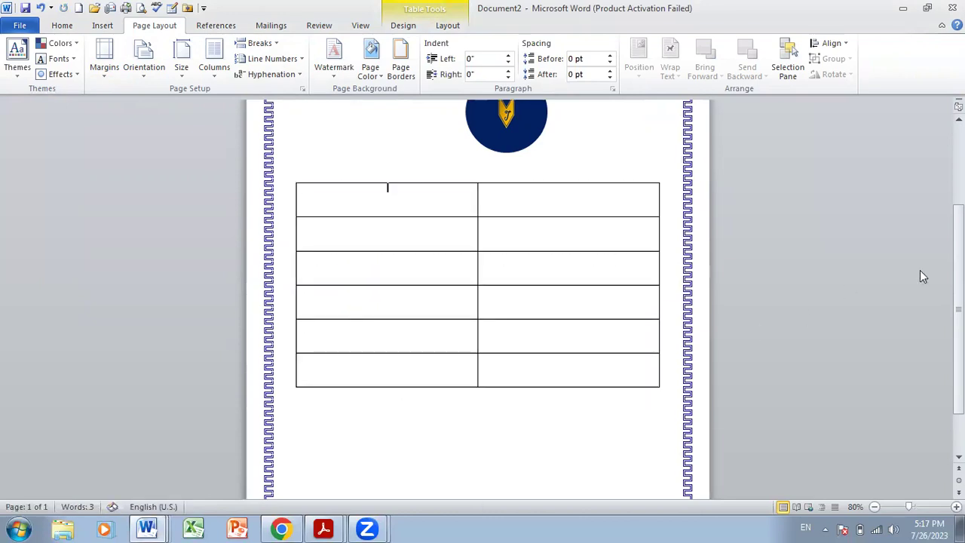
{"action": "scroll", "coordinate": [921, 276], "scroll_direction": "down", "scroll_amount": 2}
{"action": "scroll", "coordinate": [487, 295], "scroll_direction": "up", "scroll_amount": 4}
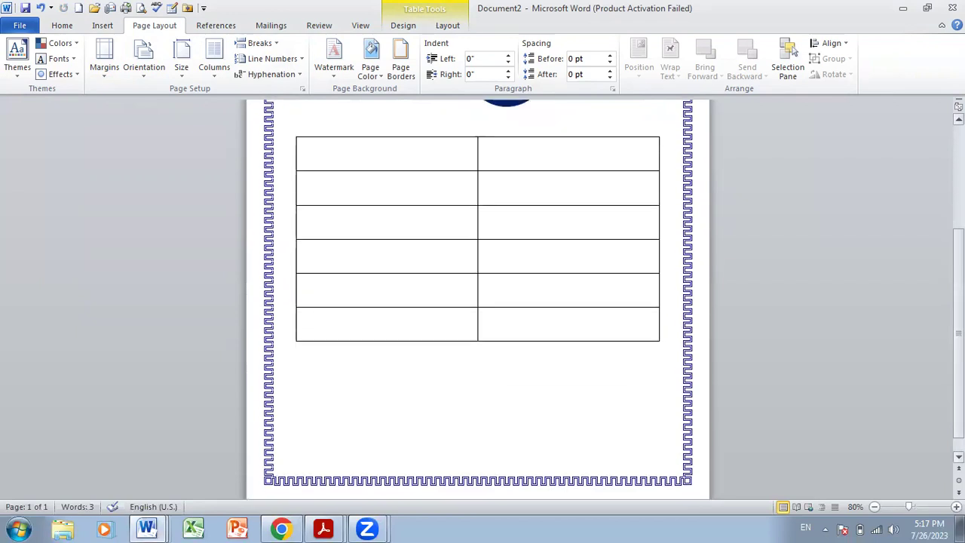
{"action": "scroll", "coordinate": [387, 270], "scroll_direction": "up", "scroll_amount": 1}
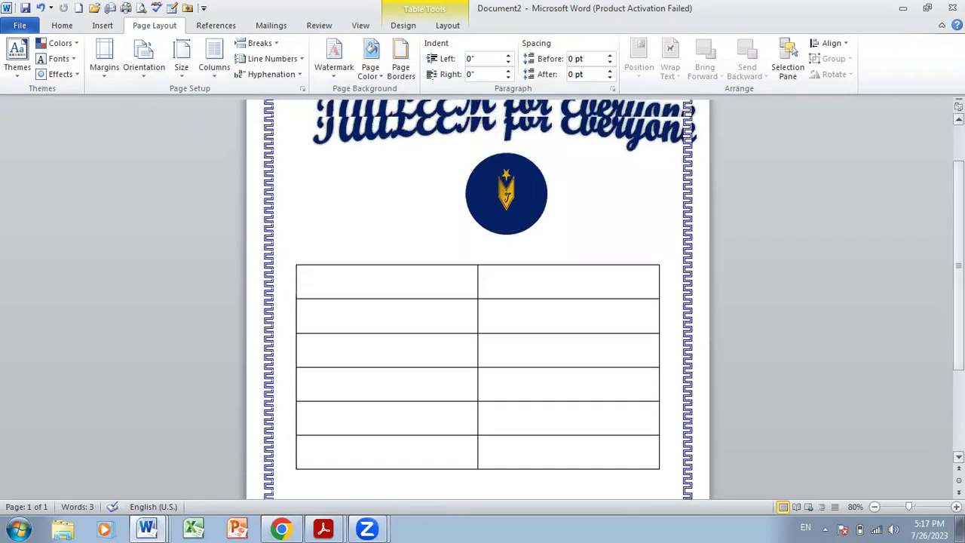
{"action": "scroll", "coordinate": [388, 270], "scroll_direction": "up", "scroll_amount": 2}
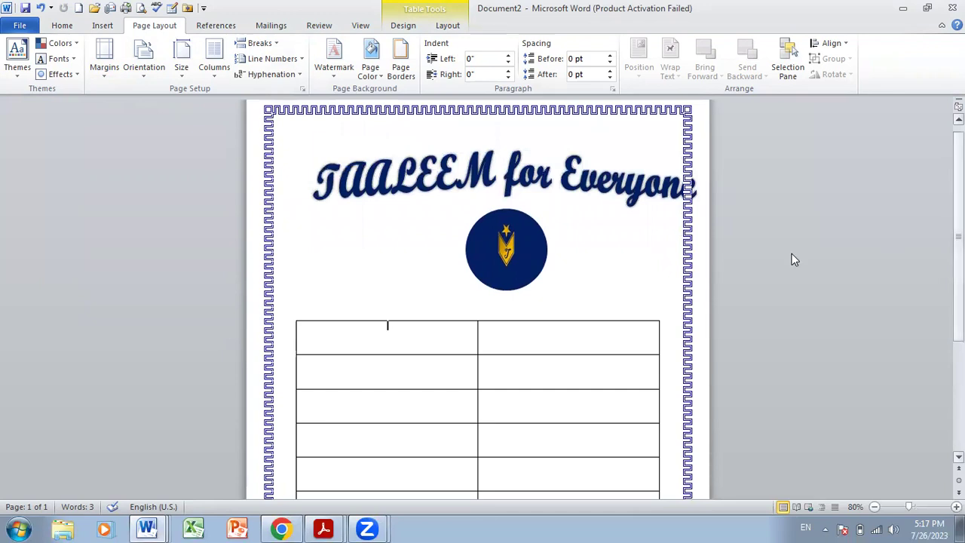
- Shift the WordArt title and logo left to recentre them, then narrow the table's left column
{"action": "left_click", "coordinate": [645, 188]}
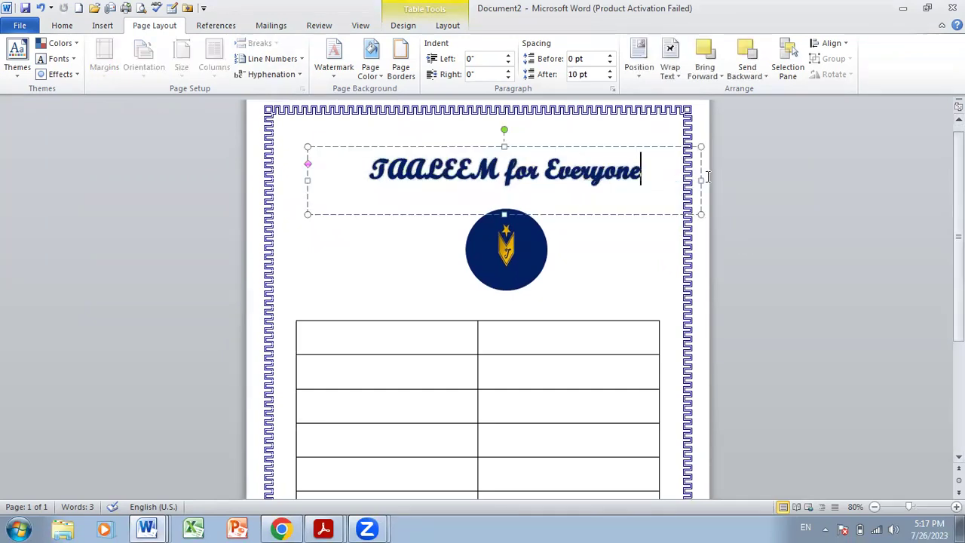
{"action": "left_click", "coordinate": [655, 226]}
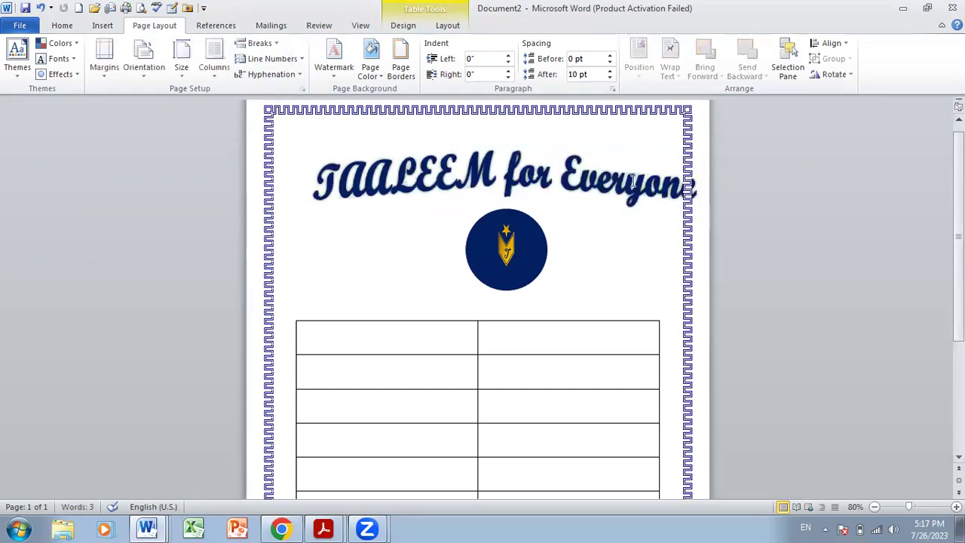
{"action": "left_click", "coordinate": [634, 180]}
{"action": "left_click_drag", "start_coordinate": [616, 148], "coordinate": [589, 151]}
{"action": "left_click", "coordinate": [630, 224]}
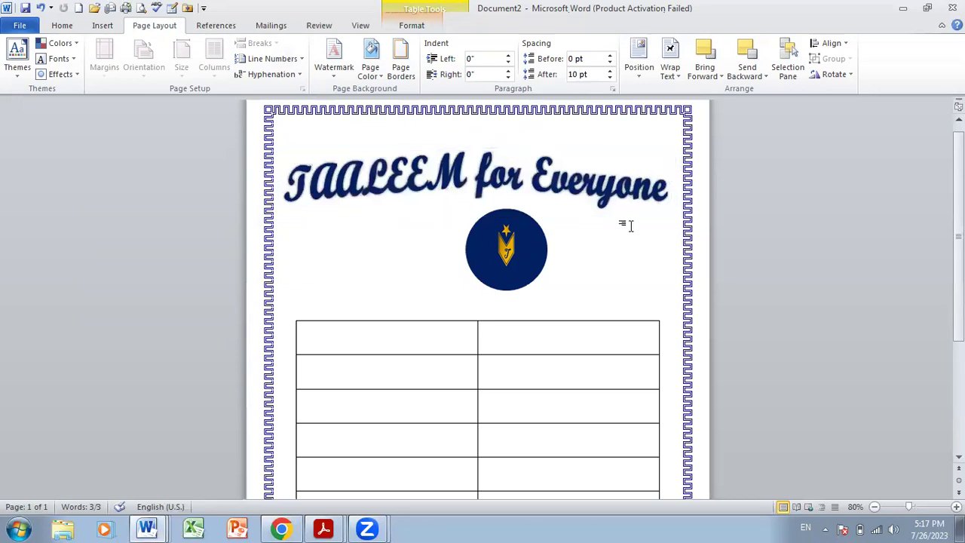
{"action": "left_click_drag", "start_coordinate": [532, 264], "coordinate": [500, 266]}
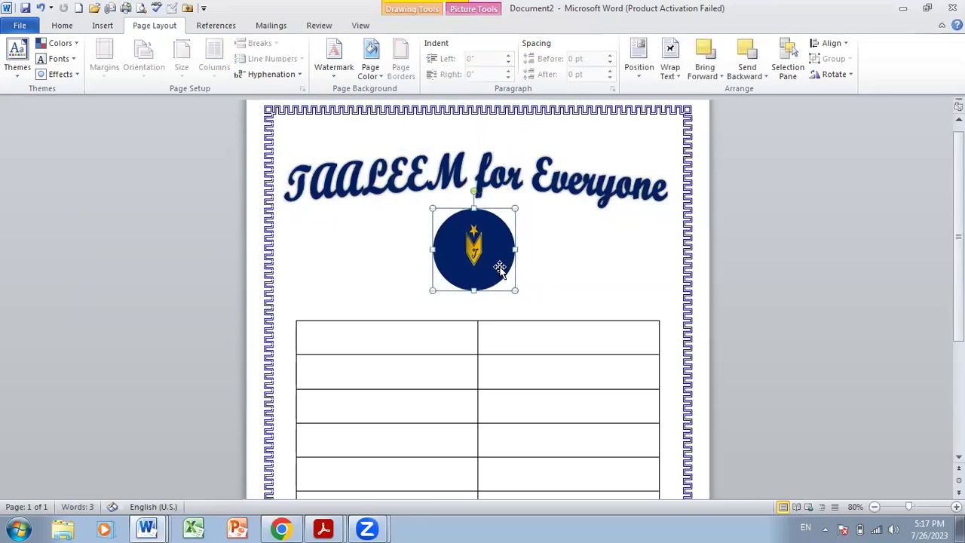
{"action": "left_click", "coordinate": [546, 265]}
{"action": "left_click_drag", "start_coordinate": [475, 384], "coordinate": [426, 405]}
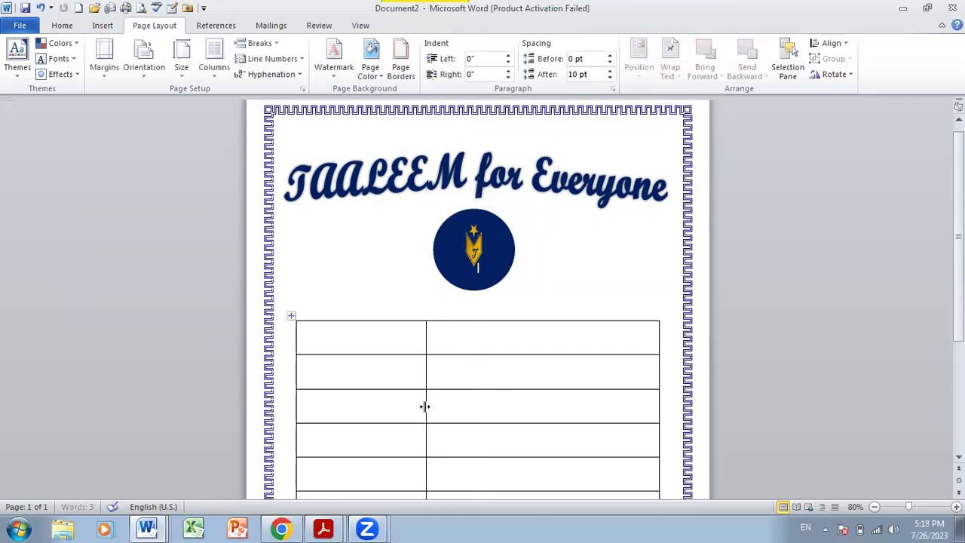
- Apply a built-in table style with grey shading on alternating banded rows
{"action": "left_click", "coordinate": [289, 316]}
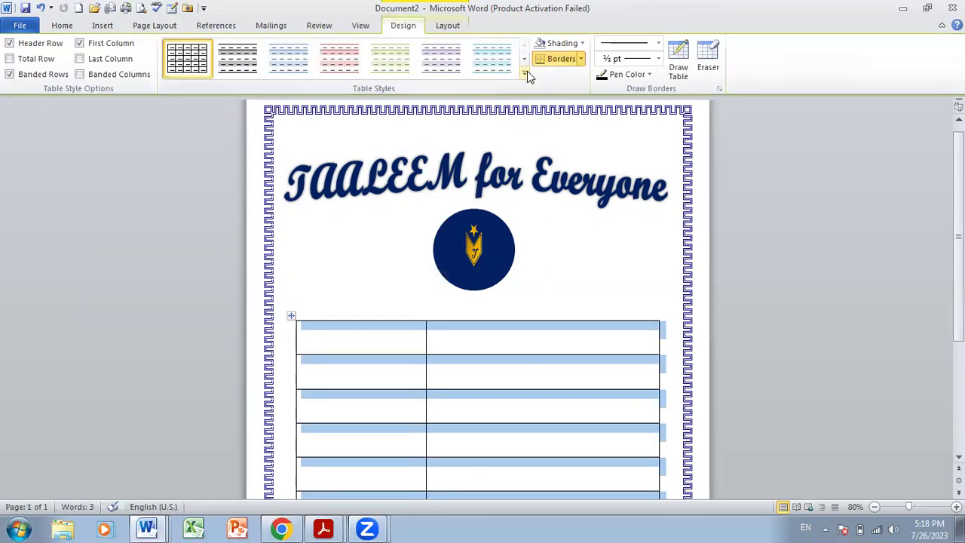
{"action": "left_click", "coordinate": [526, 72]}
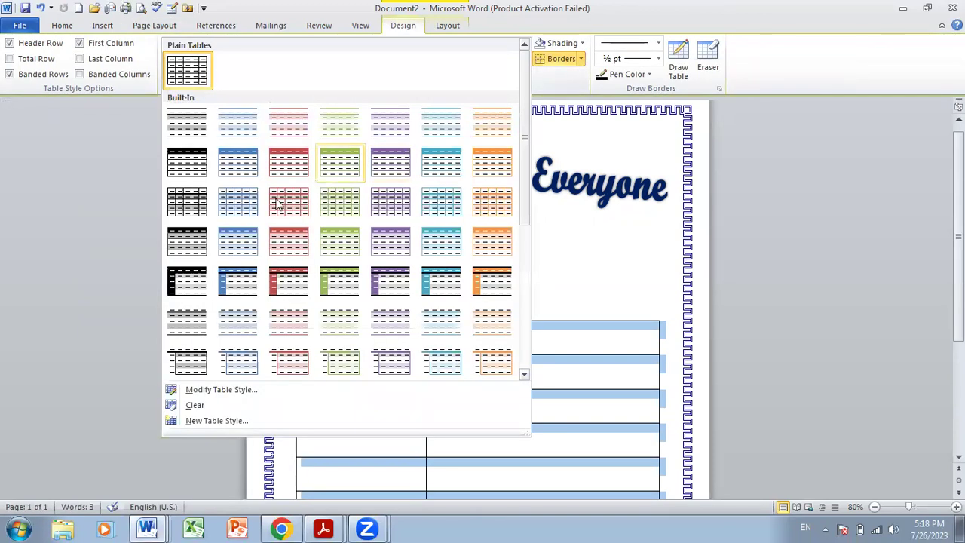
{"action": "left_click", "coordinate": [205, 204]}
{"action": "left_click", "coordinate": [482, 414]}
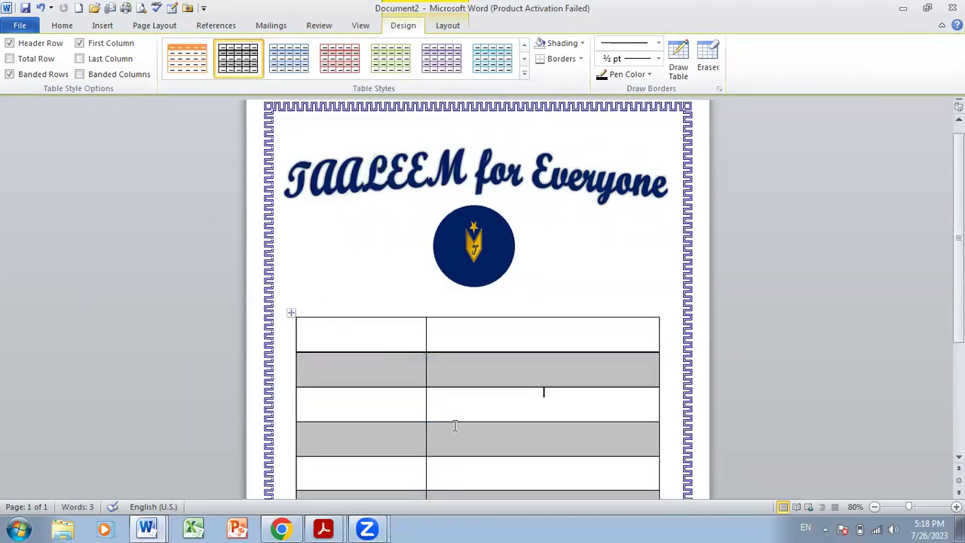
{"action": "left_click", "coordinate": [385, 344]}
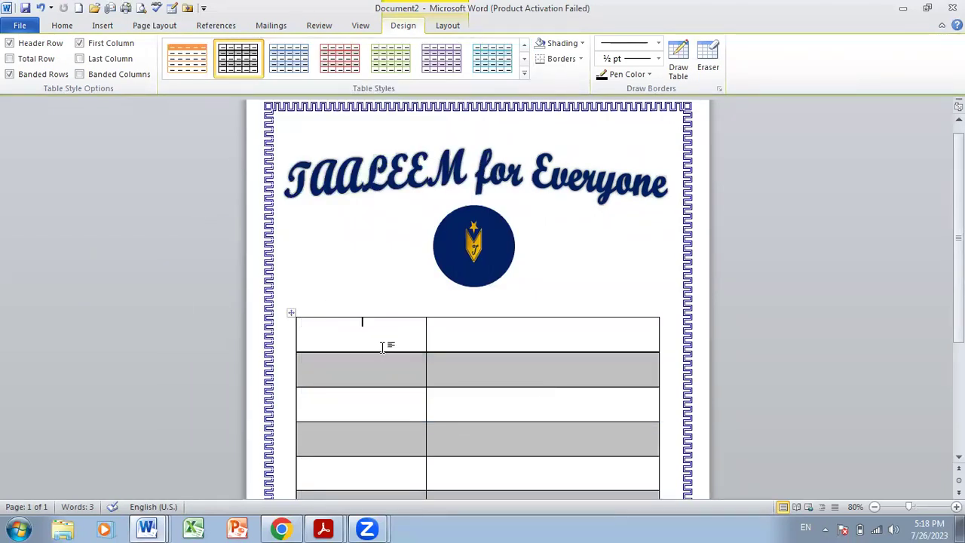
{"action": "left_click", "coordinate": [290, 315]}
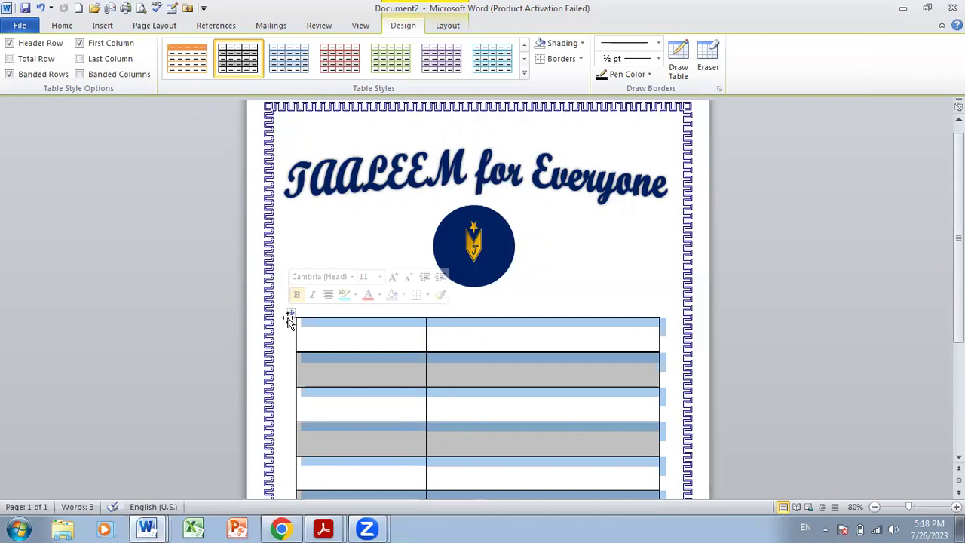
- Centre-align the whole table's text and set its font size to 16
{"action": "left_click", "coordinate": [54, 29]}
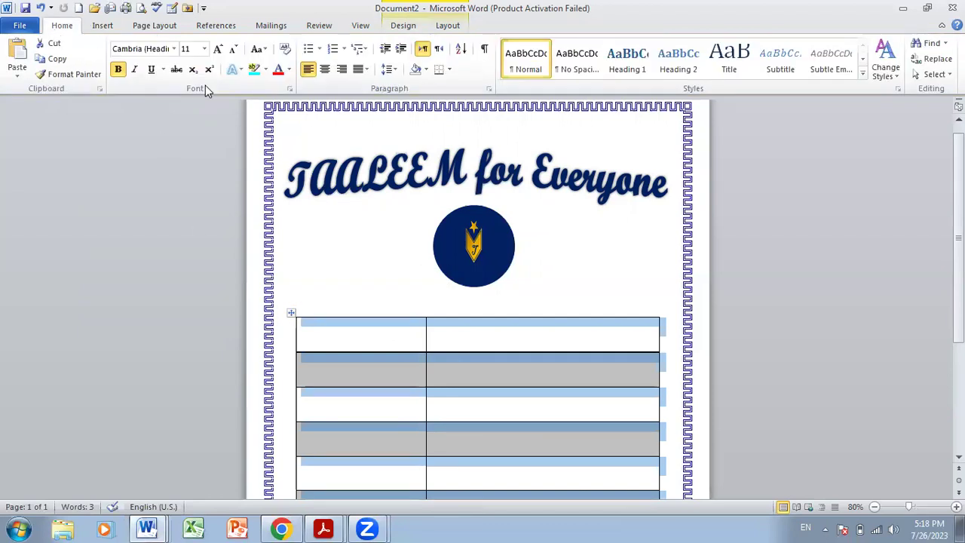
{"action": "left_click", "coordinate": [325, 69]}
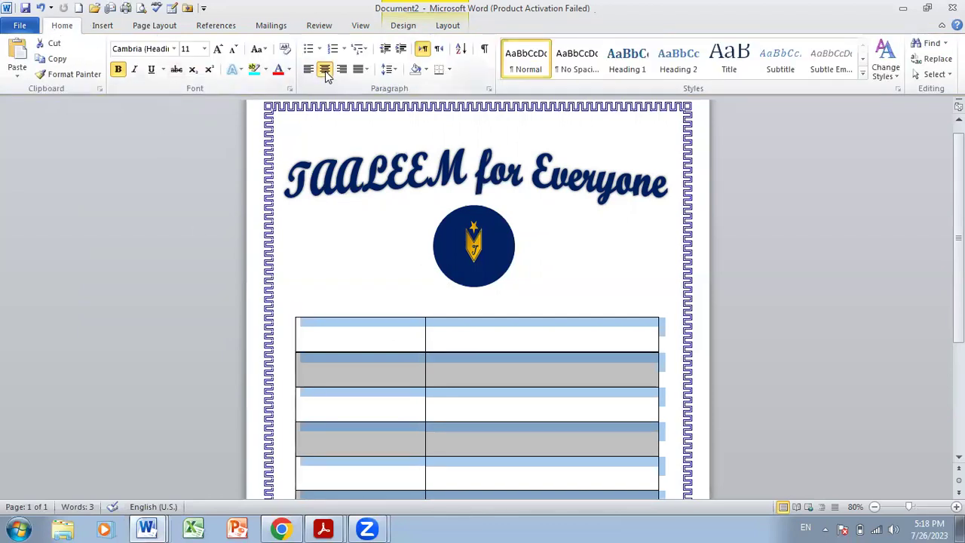
{"action": "left_click", "coordinate": [417, 330]}
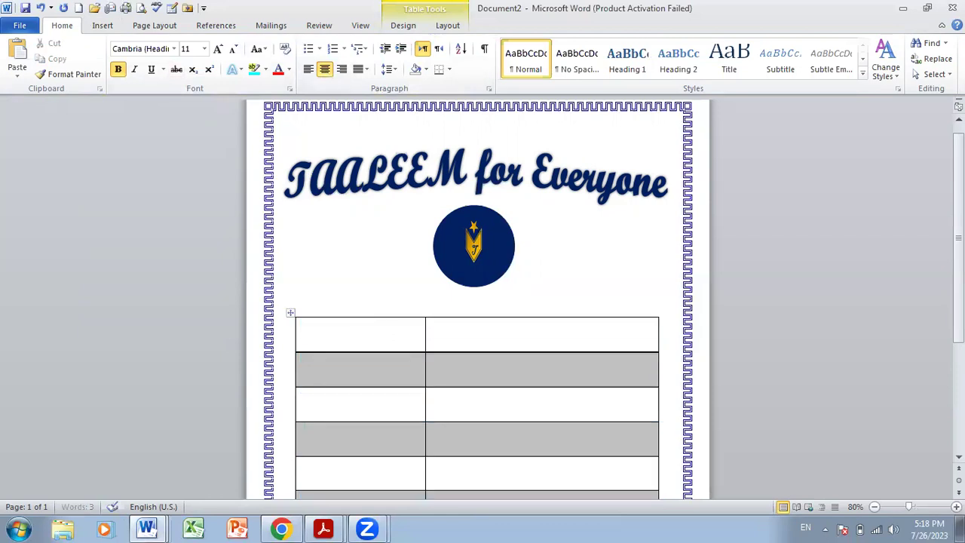
{"action": "left_click", "coordinate": [288, 317]}
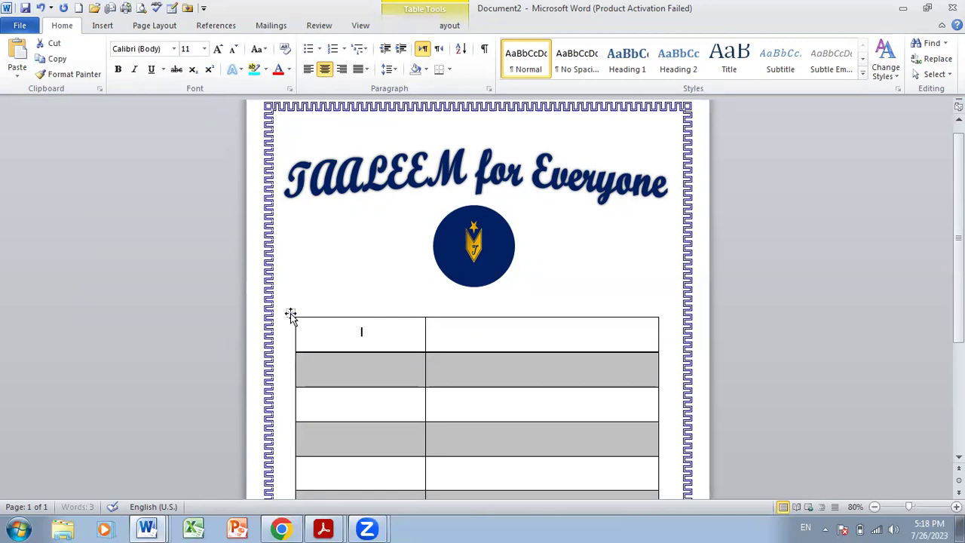
{"action": "left_click", "coordinate": [291, 314]}
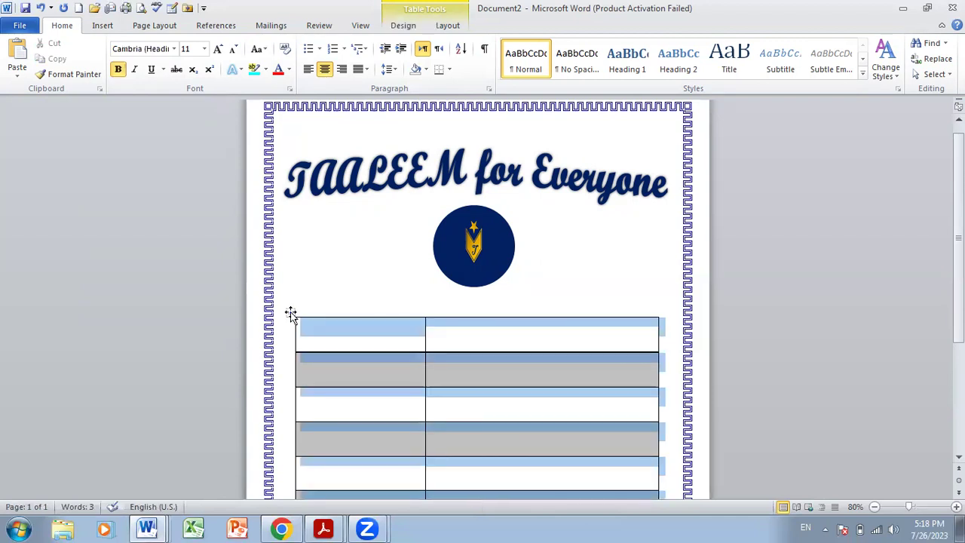
{"action": "left_click", "coordinate": [204, 49]}
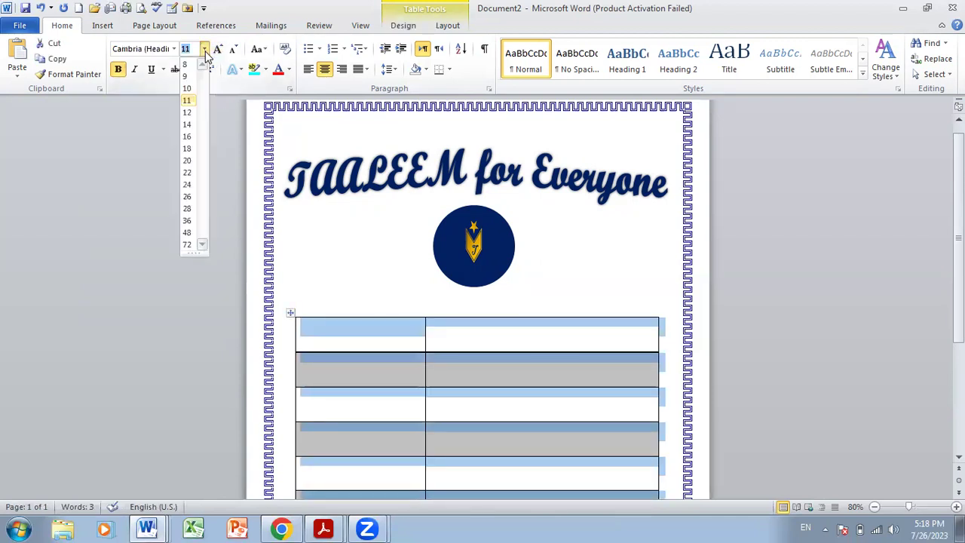
{"action": "left_click", "coordinate": [188, 137]}
{"action": "left_click", "coordinate": [358, 347]}
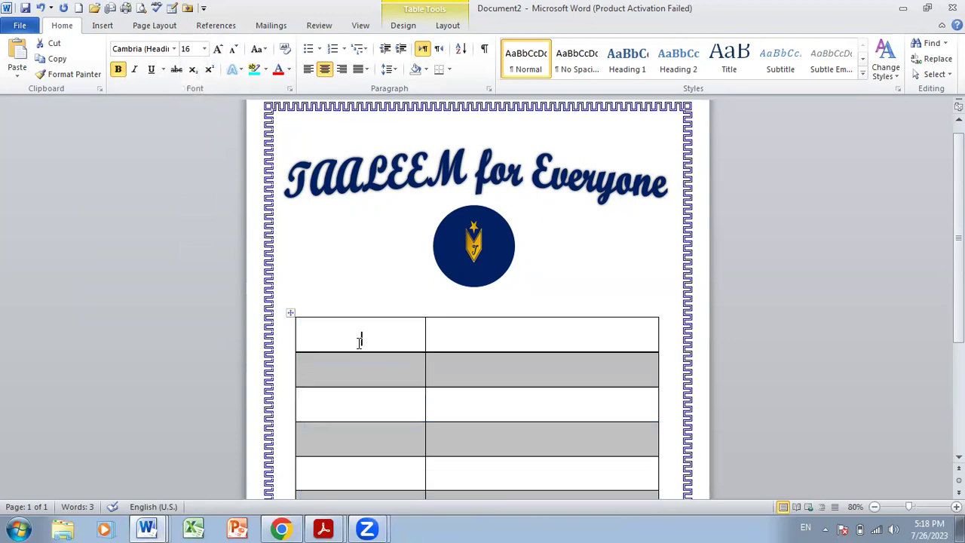
- Label the left cells Name, Class, Section, Subject, Topic and Submitted to
{"action": "type", "text": "Name Class"}
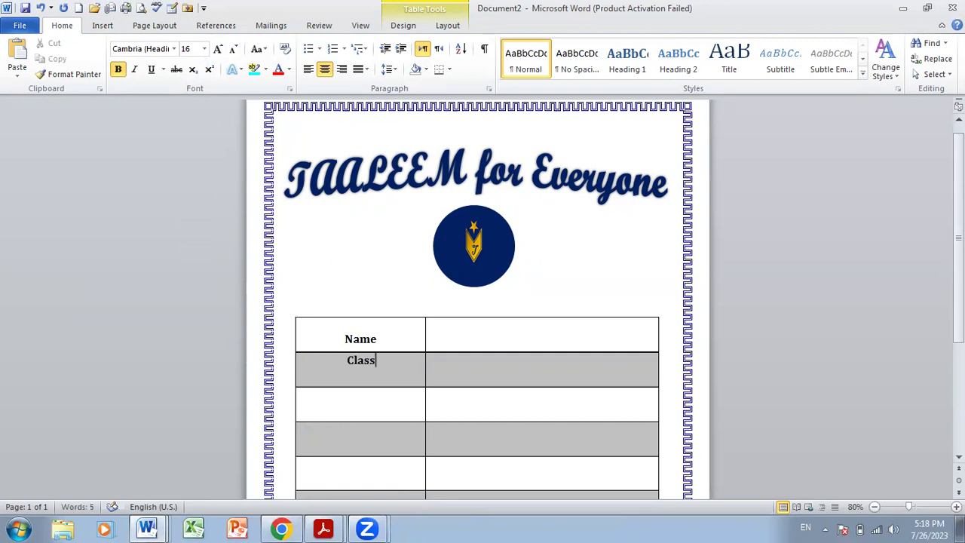
{"action": "key", "text": "Down"}
{"action": "type", "text": "Section"}
{"action": "key", "text": "Down"}
{"action": "type", "text": "Sub"}
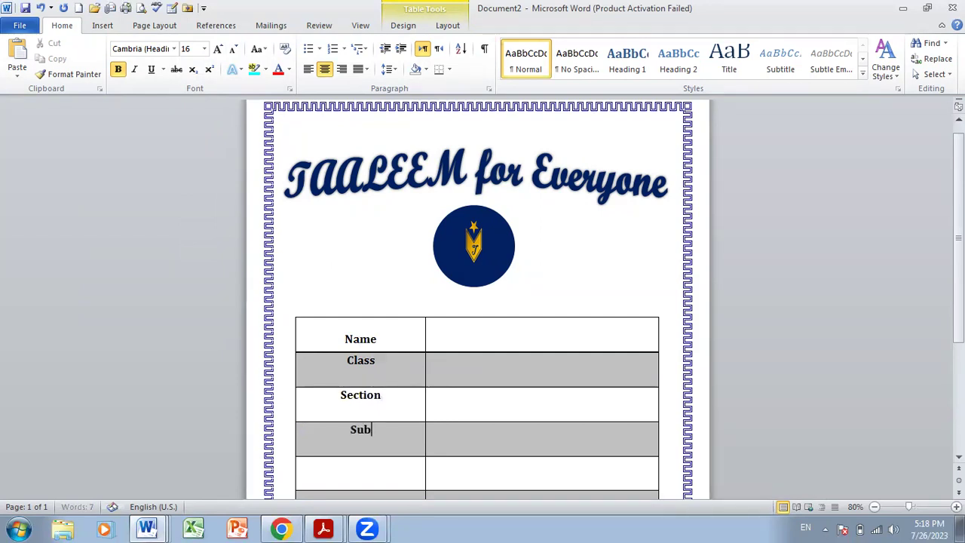
{"action": "type", "text": "ject"}
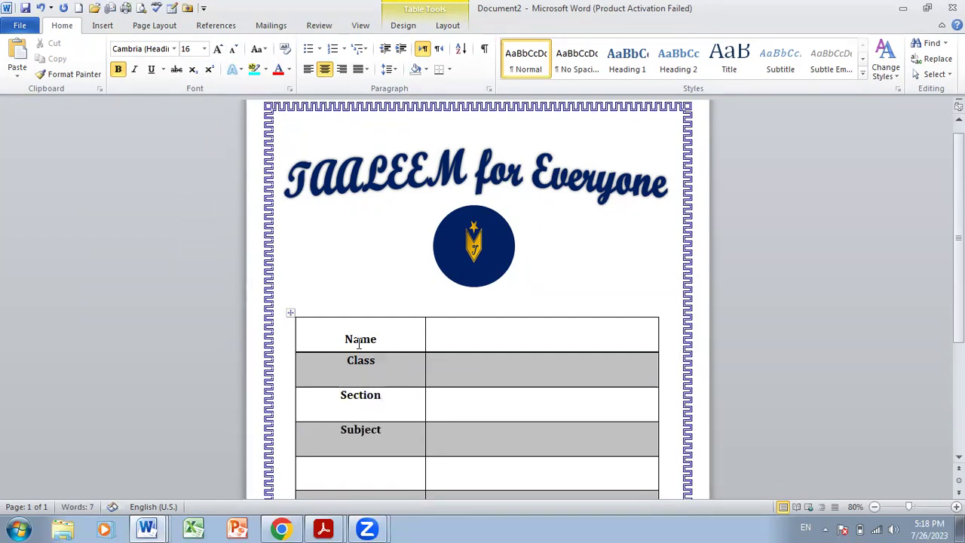
{"action": "key", "text": "Down"}
{"action": "scroll", "coordinate": [939, 254], "scroll_direction": "down", "scroll_amount": 2}
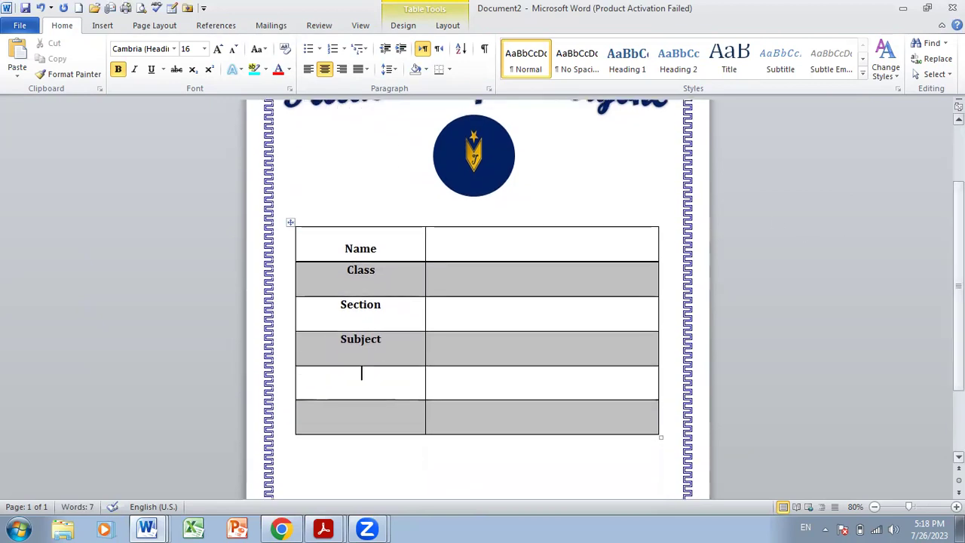
{"action": "type", "text": "Topic"}
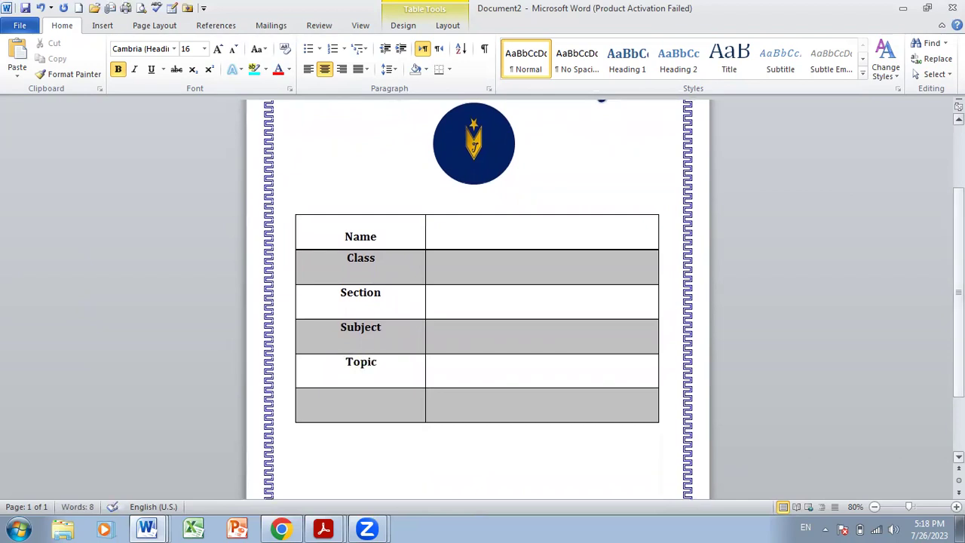
{"action": "key", "text": "Down"}
{"action": "type", "text": "Submitted to"}
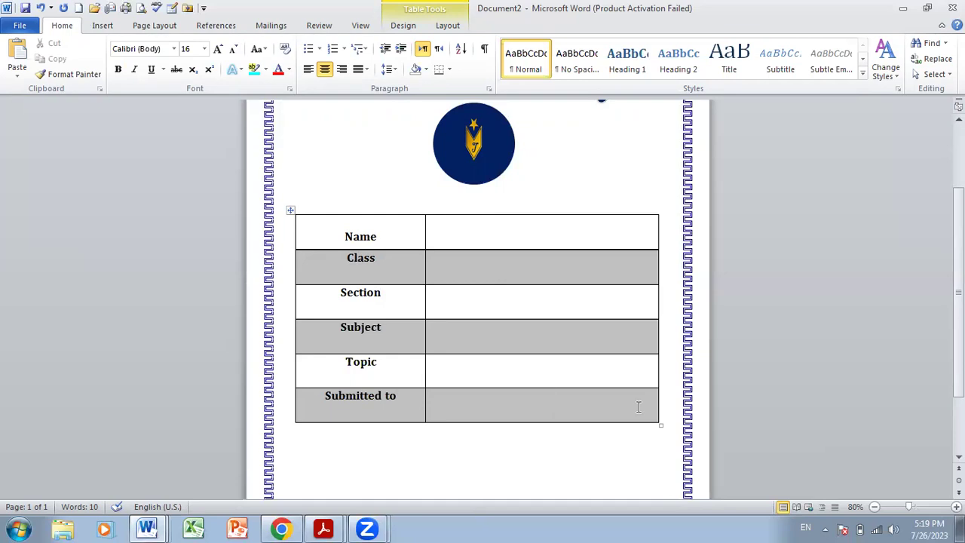
- Add two new rows at the table's end labelled Marks Obtained and Date
{"action": "key", "text": "Tab"}
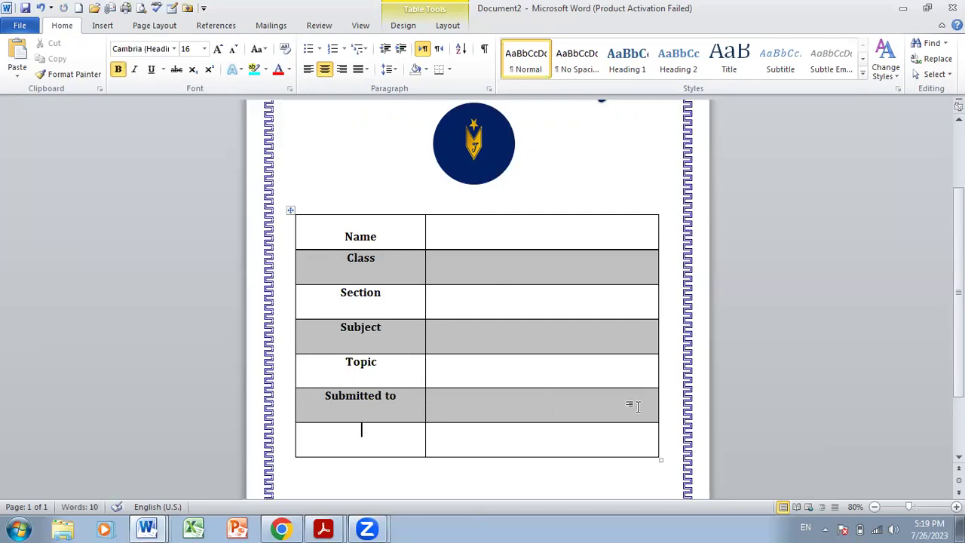
{"action": "type", "text": "Marks"}
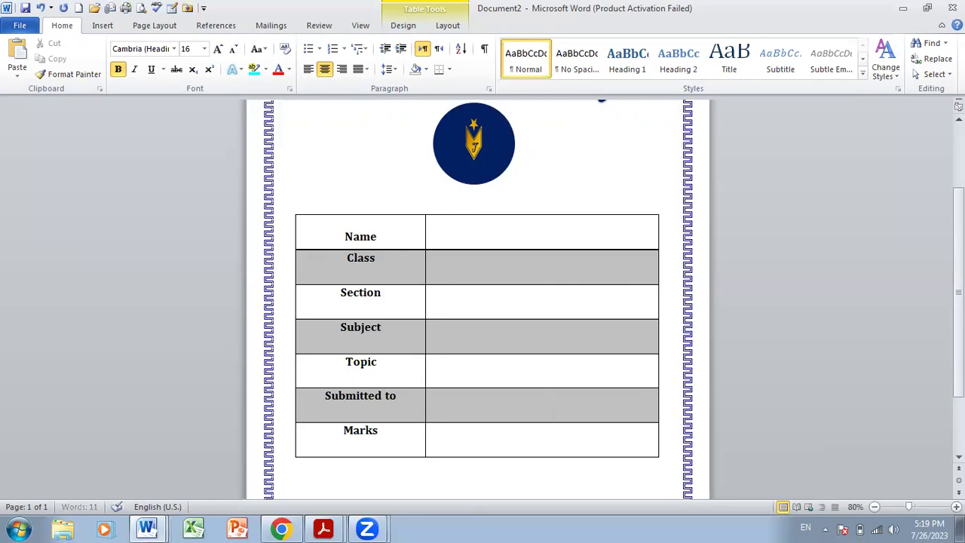
{"action": "type", "text": " Obtained"}
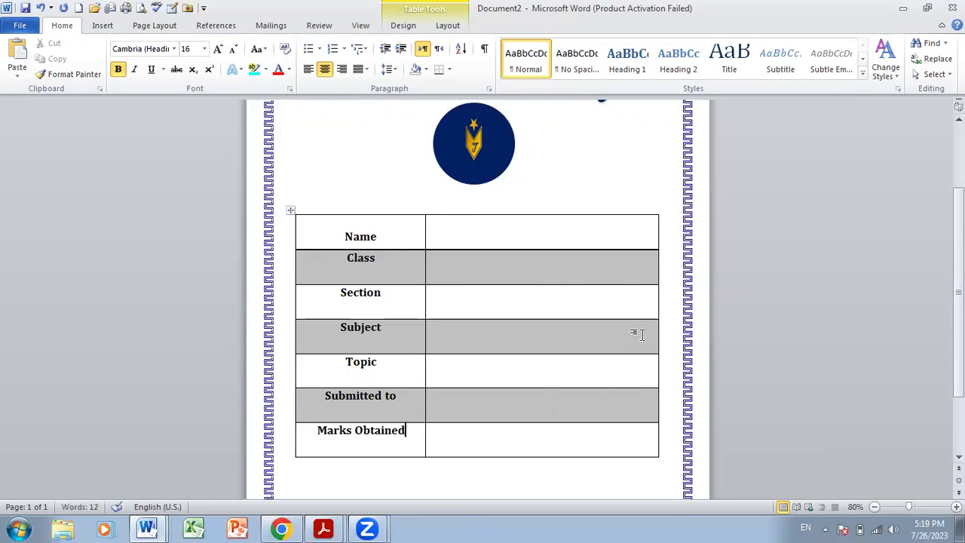
{"action": "scroll", "coordinate": [959, 339], "scroll_direction": "down", "scroll_amount": 2}
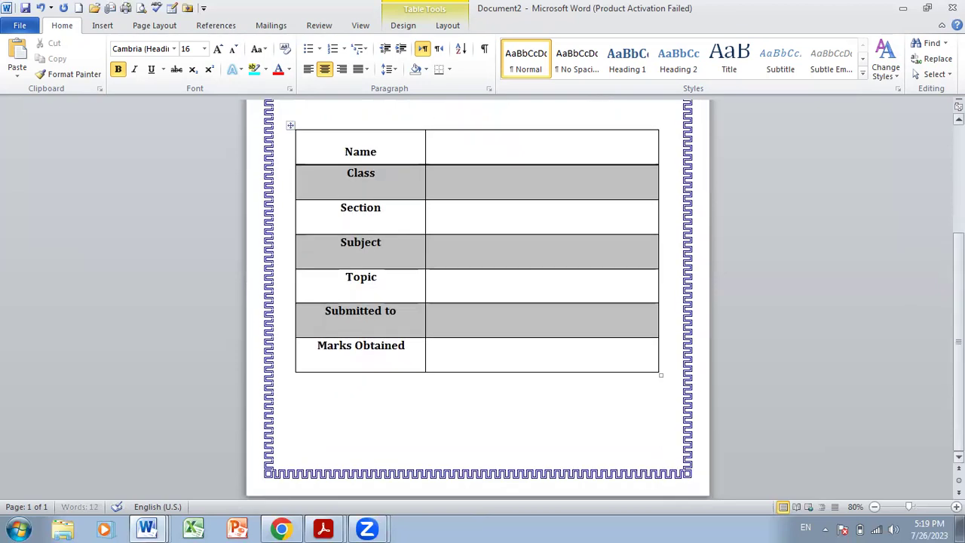
{"action": "scroll", "coordinate": [892, 422], "scroll_direction": "up", "scroll_amount": 1}
{"action": "left_click", "coordinate": [627, 411]}
{"action": "key", "text": "Tab"}
{"action": "type", "text": "Da"}
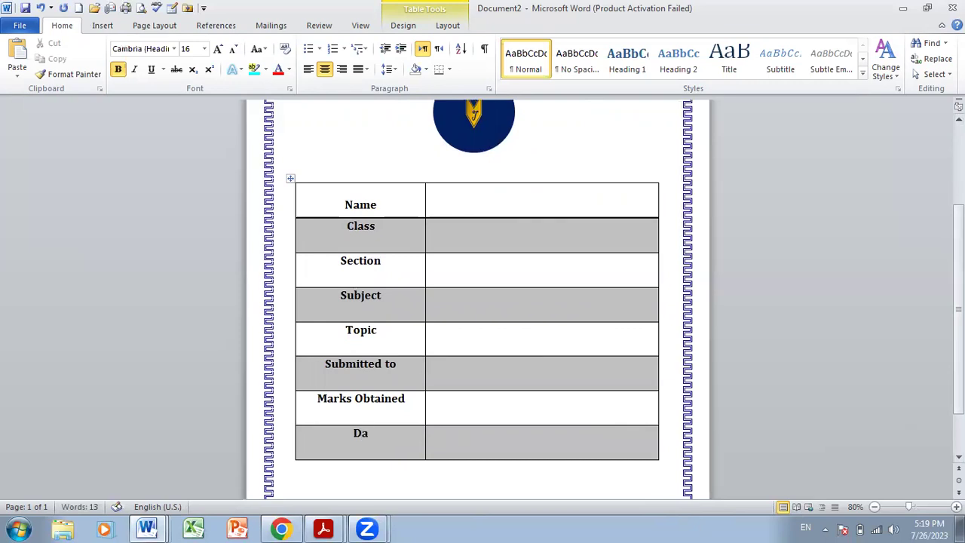
{"action": "type", "text": "te"}
{"action": "double_click", "coordinate": [377, 436]}
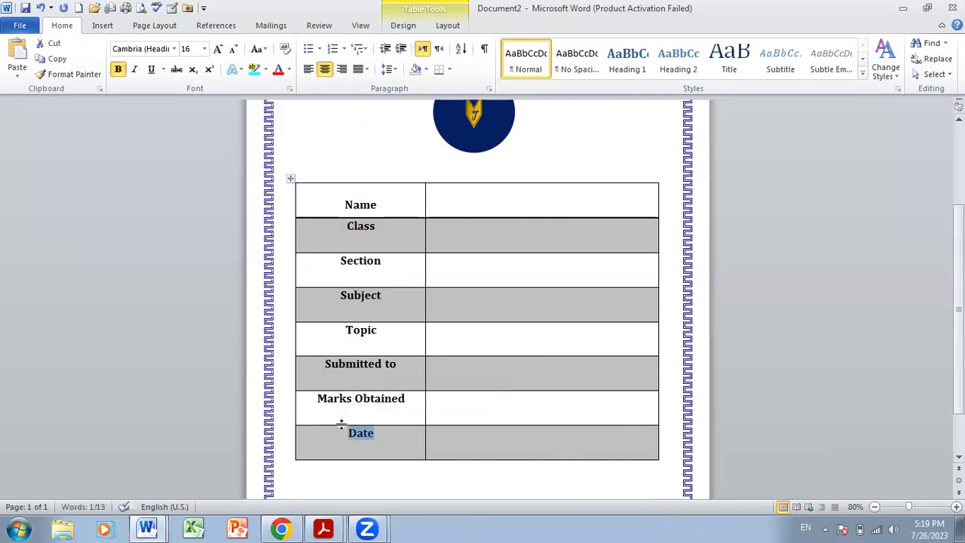
{"action": "left_click", "coordinate": [395, 345]}
{"action": "left_click", "coordinate": [441, 343]}
{"action": "left_click", "coordinate": [442, 343]}
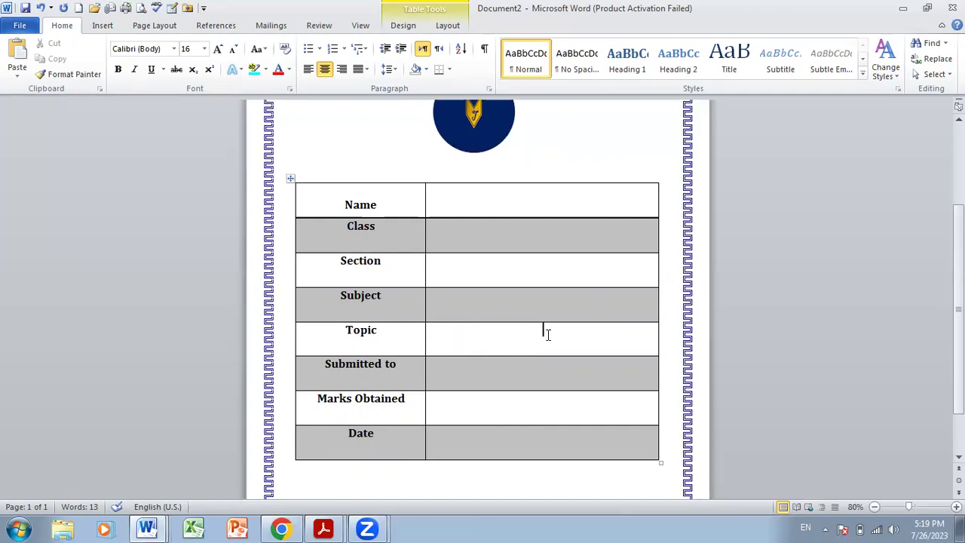
- Insert a Date row below Topic and relabel the bottom row as Signature
{"action": "right_click", "coordinate": [547, 334]}
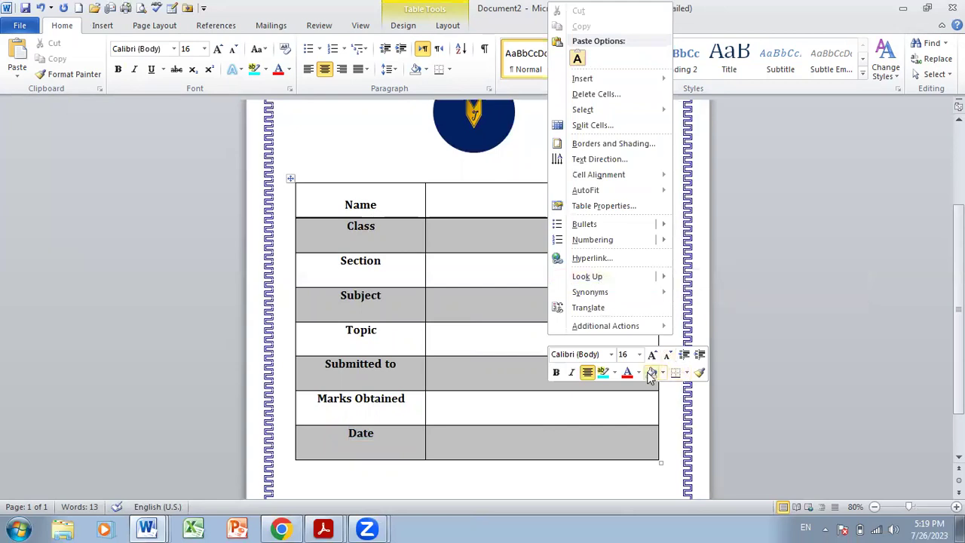
{"action": "right_click", "coordinate": [512, 338]}
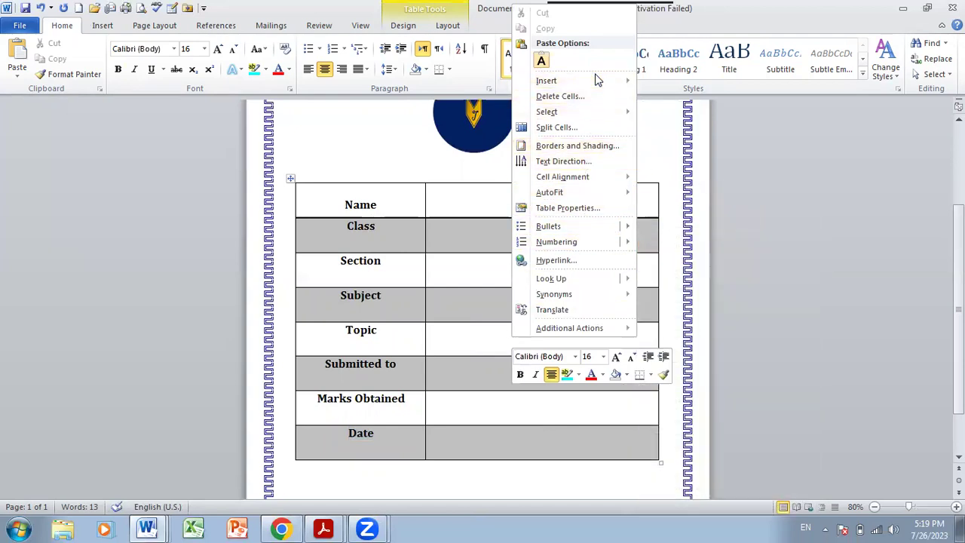
{"action": "mouse_move", "coordinate": [600, 81]}
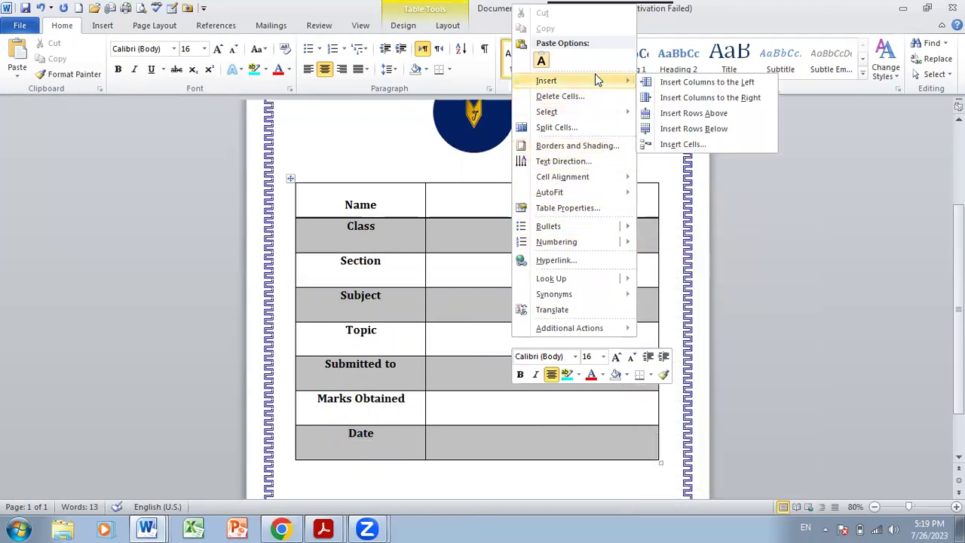
{"action": "left_click", "coordinate": [684, 126]}
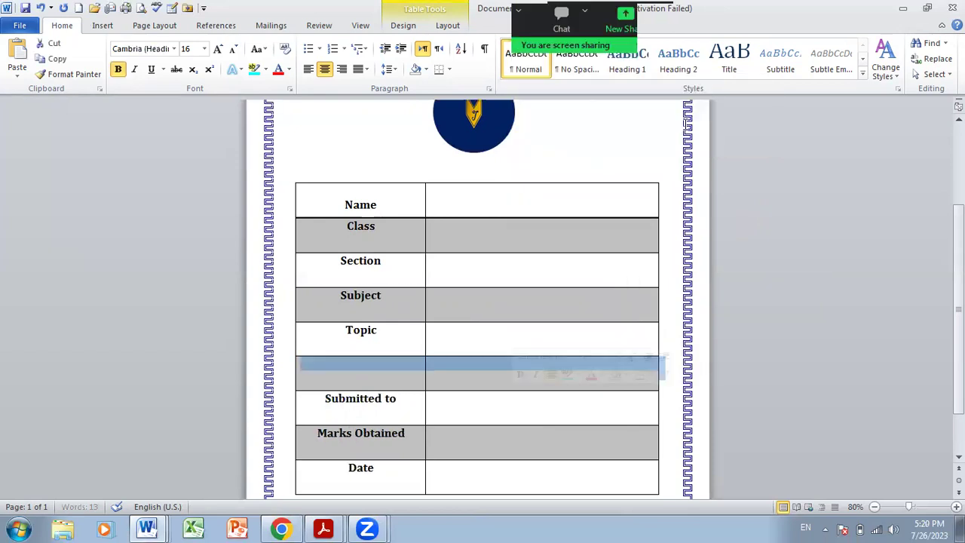
{"action": "left_click", "coordinate": [389, 362]}
{"action": "type", "text": "Date"}
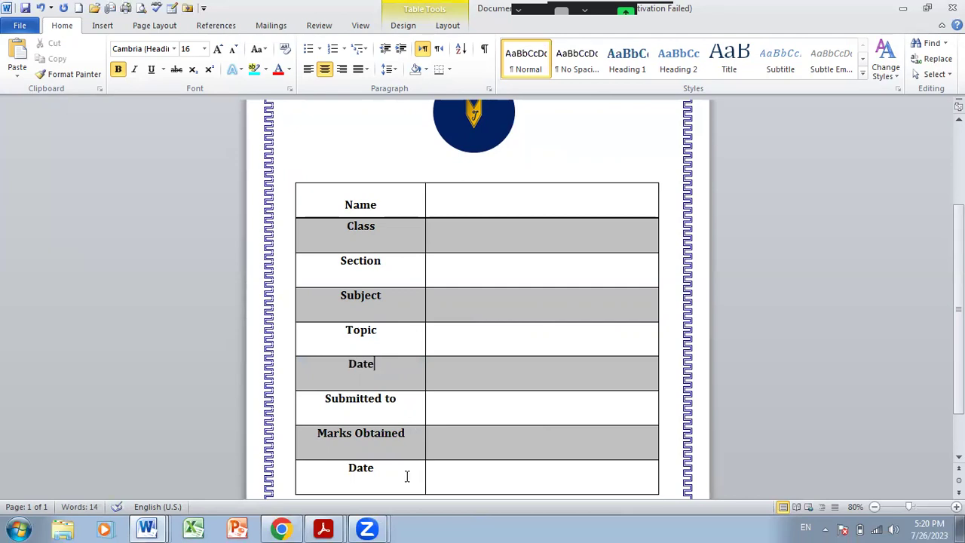
{"action": "left_click_drag", "start_coordinate": [375, 467], "coordinate": [348, 468]}
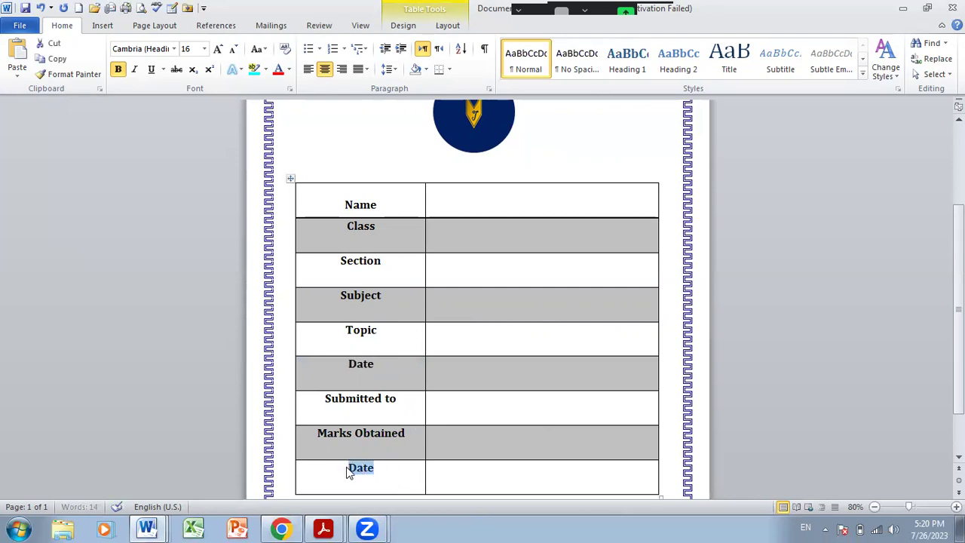
{"action": "type", "text": "S"}
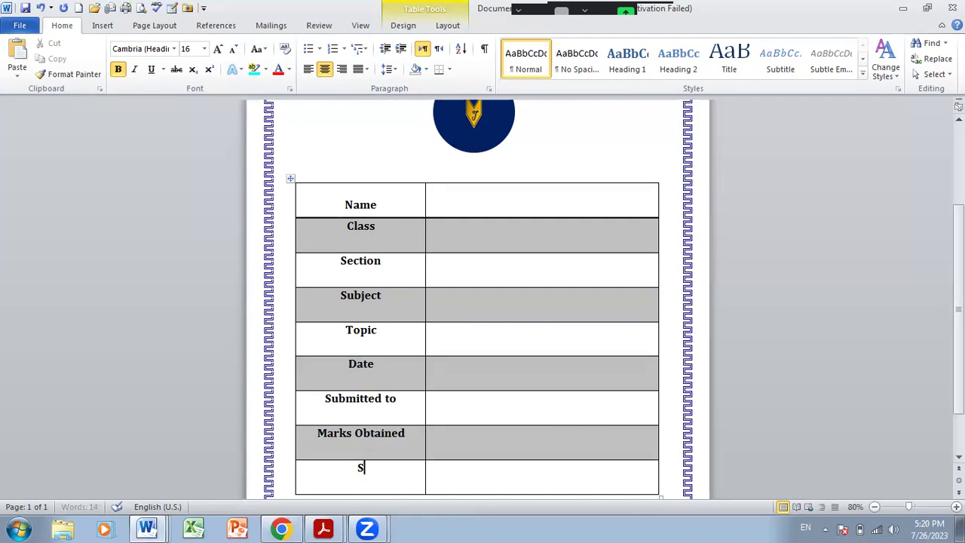
{"action": "type", "text": "ignature"}
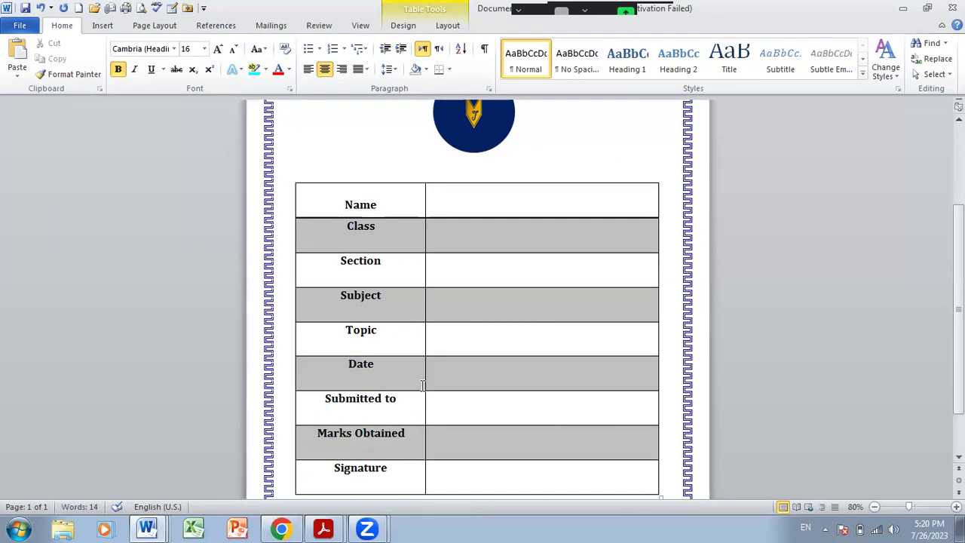
{"action": "scroll", "coordinate": [959, 339], "scroll_direction": "down", "scroll_amount": 2}
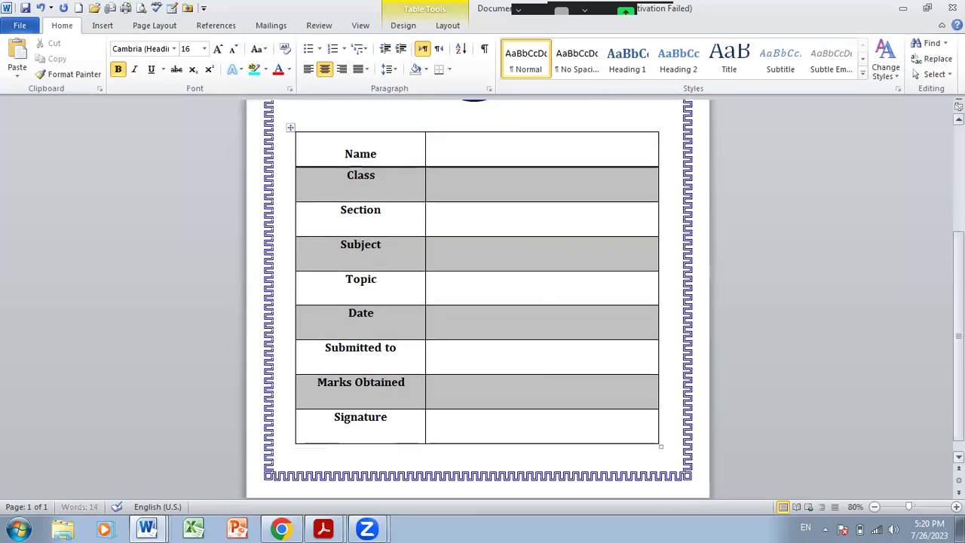
{"action": "scroll", "coordinate": [479, 333], "scroll_direction": "up", "scroll_amount": 2}
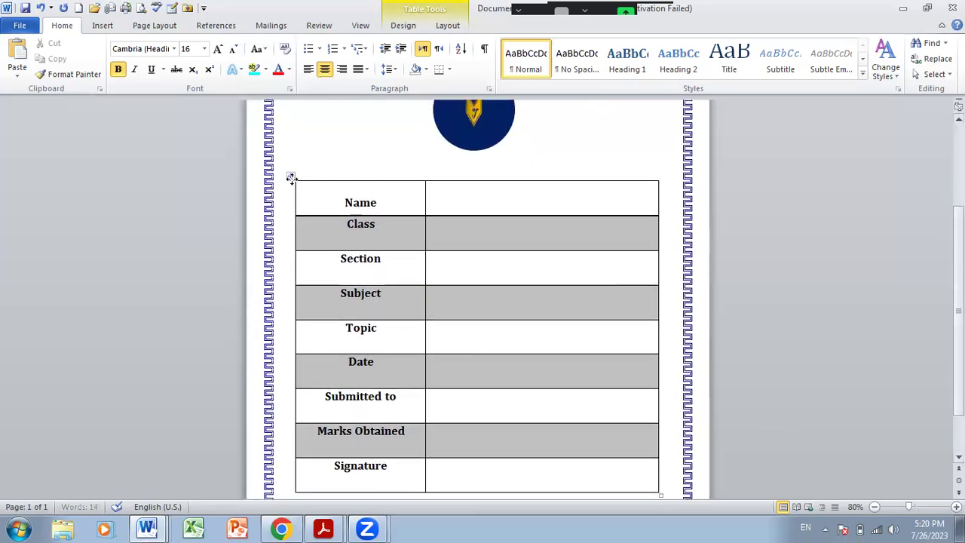
{"action": "left_click", "coordinate": [292, 175]}
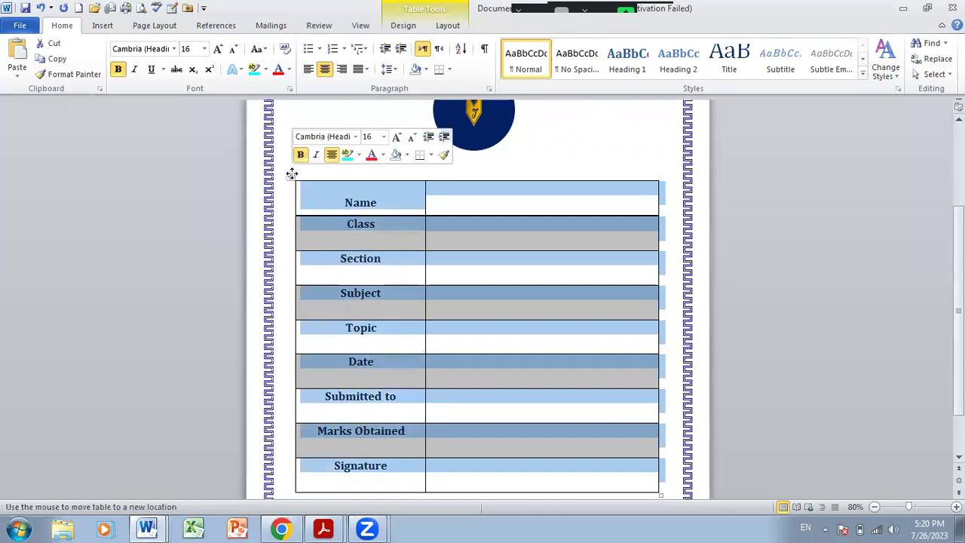
{"action": "left_click", "coordinate": [291, 169]}
{"action": "left_click", "coordinate": [292, 171]}
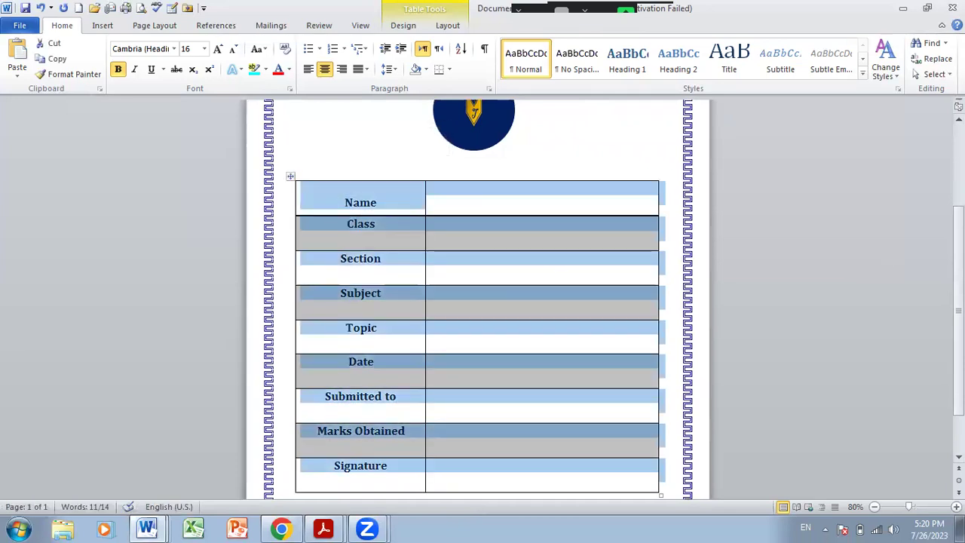
{"action": "scroll", "coordinate": [605, 377], "scroll_direction": "down", "scroll_amount": 1}
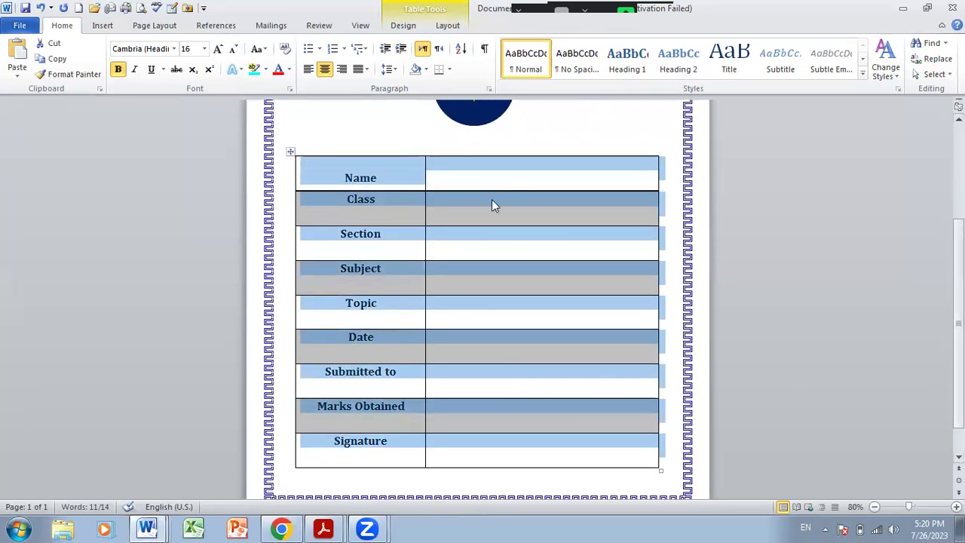
{"action": "left_click", "coordinate": [493, 200]}
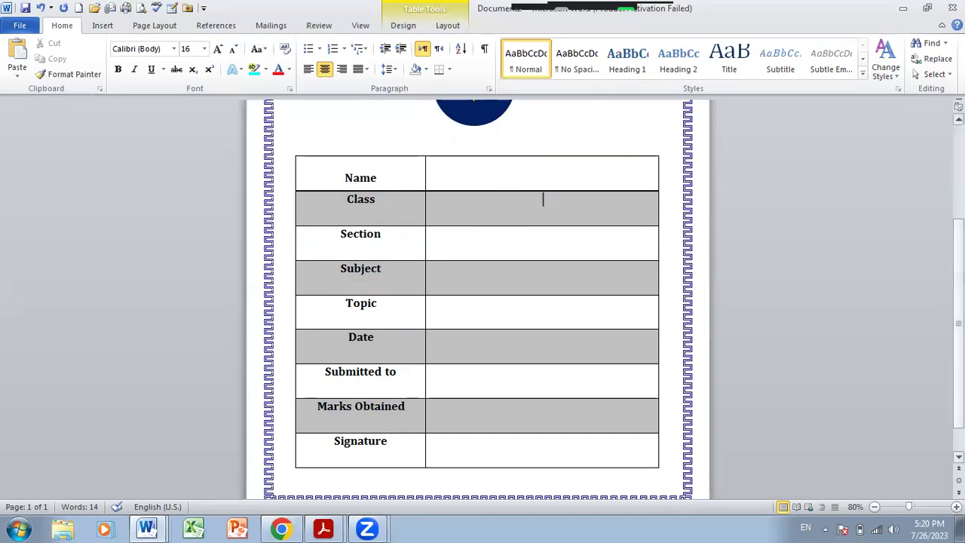
{"action": "scroll", "coordinate": [923, 277], "scroll_direction": "up", "scroll_amount": 3}
{"action": "scroll", "coordinate": [478, 301], "scroll_direction": "up", "scroll_amount": 1}
{"action": "scroll", "coordinate": [478, 302], "scroll_direction": "down", "scroll_amount": 5}
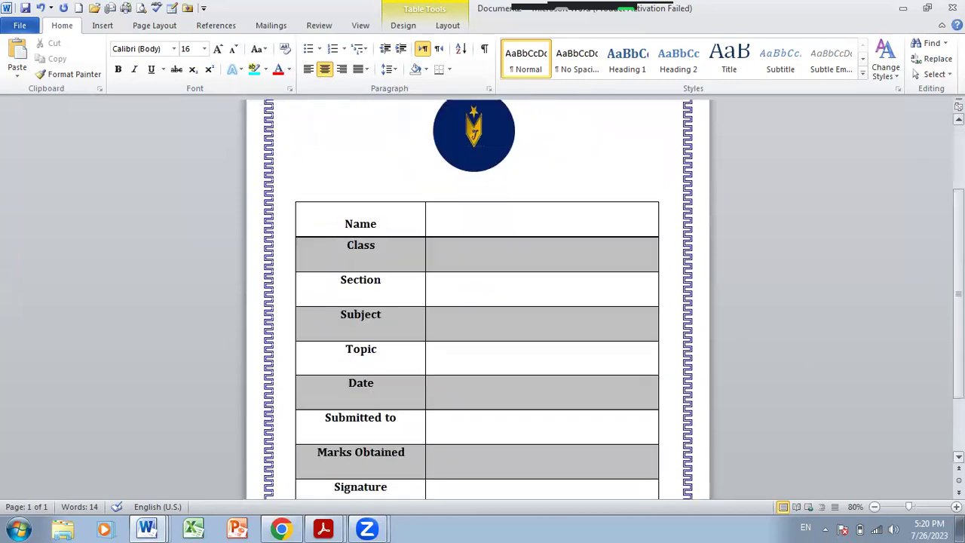
{"action": "scroll", "coordinate": [477, 302], "scroll_direction": "down", "scroll_amount": 1}
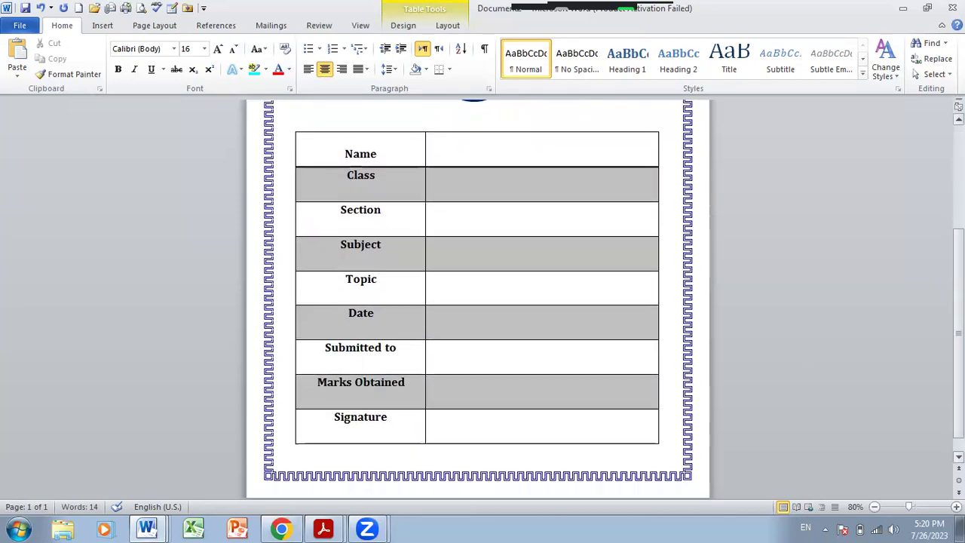
{"action": "scroll", "coordinate": [477, 302], "scroll_direction": "up", "scroll_amount": 4}
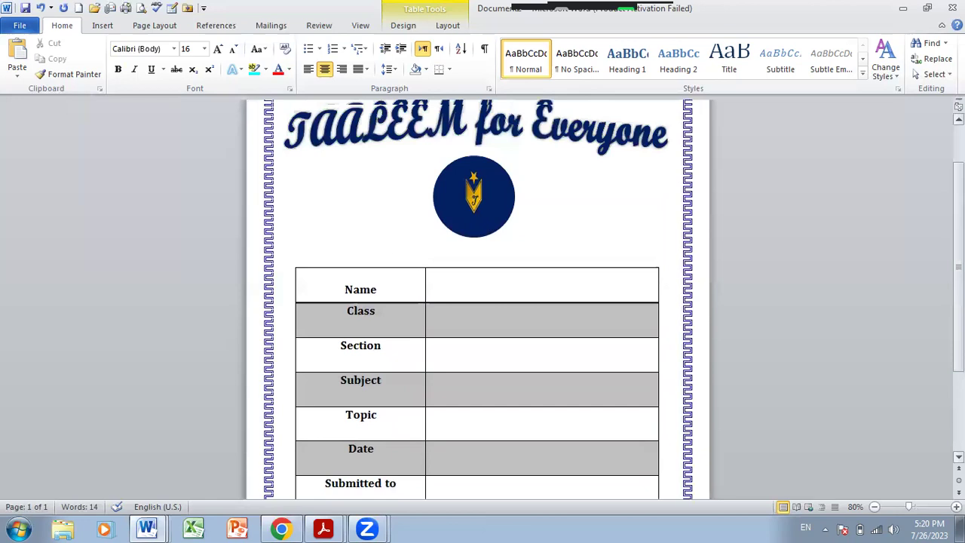
{"action": "scroll", "coordinate": [477, 302], "scroll_direction": "up", "scroll_amount": 1}
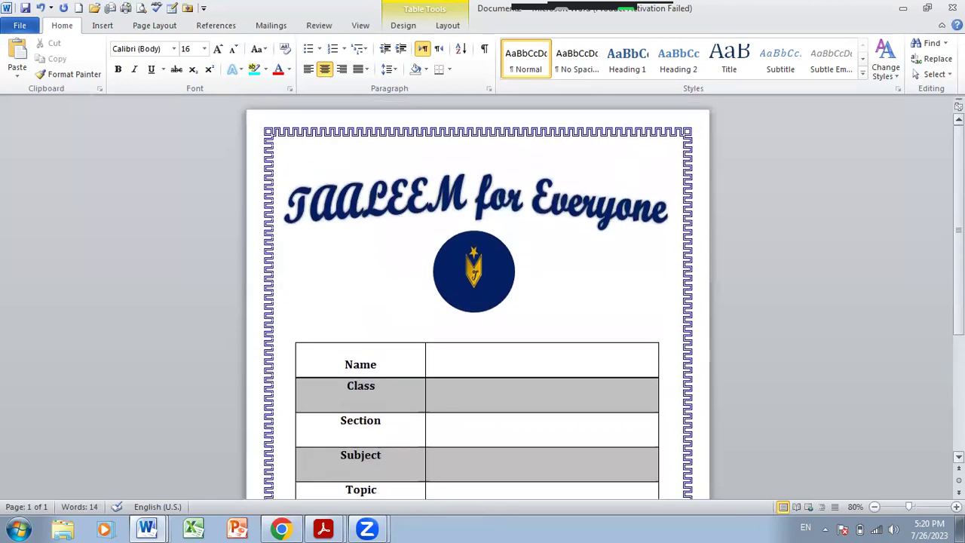
{"action": "scroll", "coordinate": [478, 302], "scroll_direction": "down", "scroll_amount": 5}
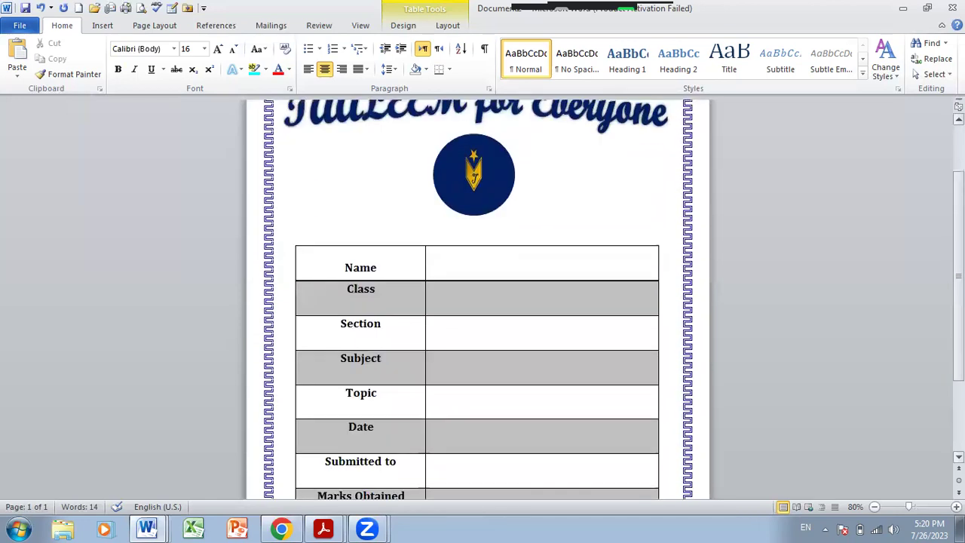
{"action": "scroll", "coordinate": [661, 302], "scroll_direction": "up", "scroll_amount": 1}
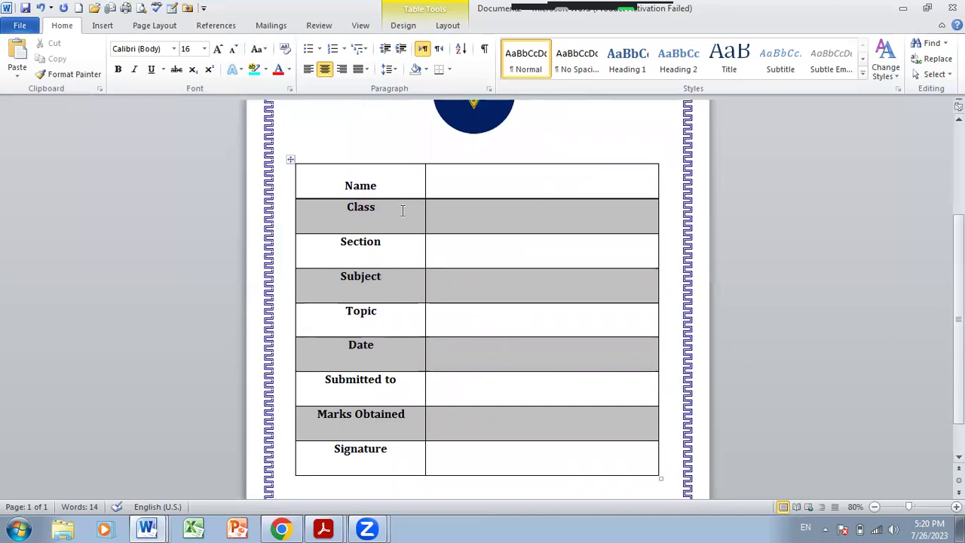
- Enter the student's name, class 7, section E, subject Mathematics and topic Angles
{"action": "left_click", "coordinate": [465, 183]}
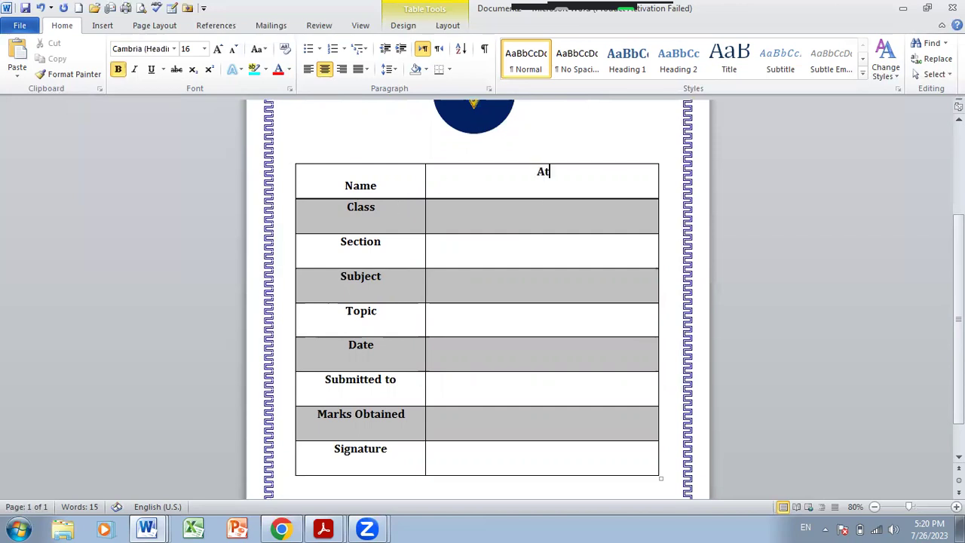
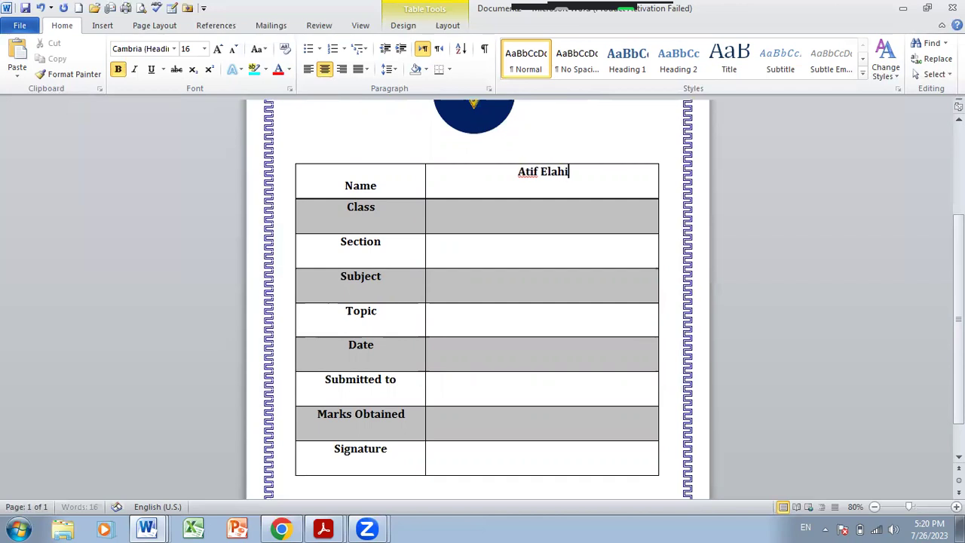
{"action": "left_click", "coordinate": [464, 182]}
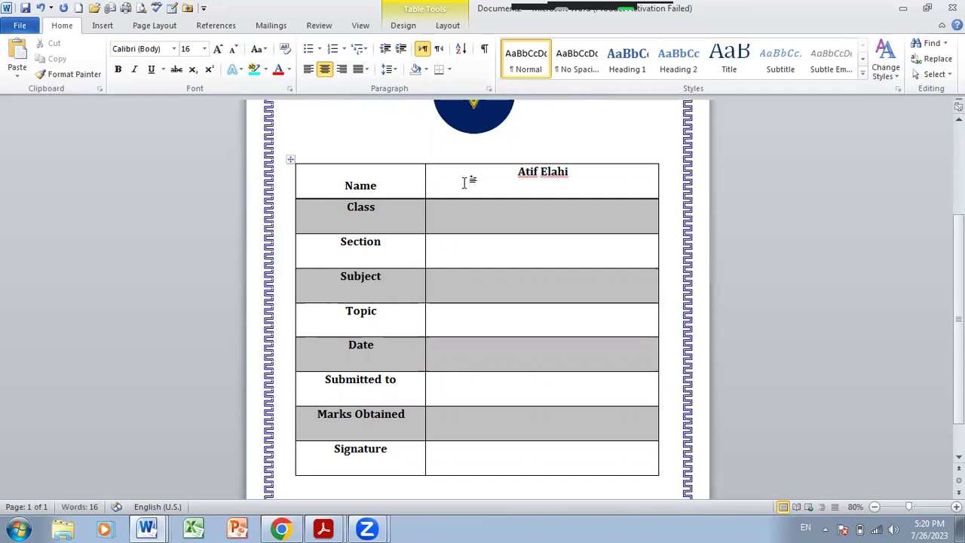
{"action": "type", "text": "7"}
{"action": "key", "text": "Down"}
{"action": "type", "text": "E"}
{"action": "key", "text": "Down"}
{"action": "type", "text": "Mathematics"}
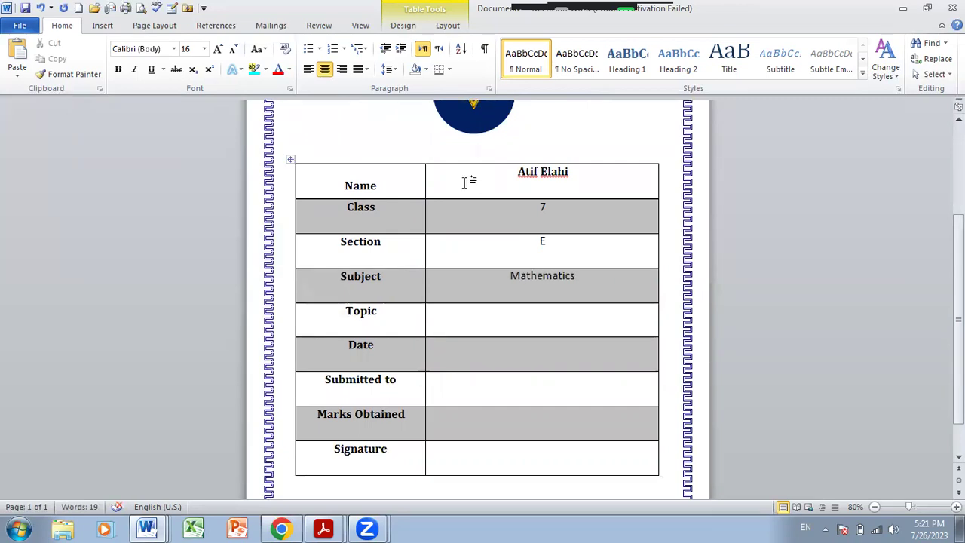
{"action": "type", "text": "Angles"}
- Enter July 31, 2023 as the date and the teacher's name under Submitted to
{"action": "key", "text": "Down"}
{"action": "type", "text": "Ju"}
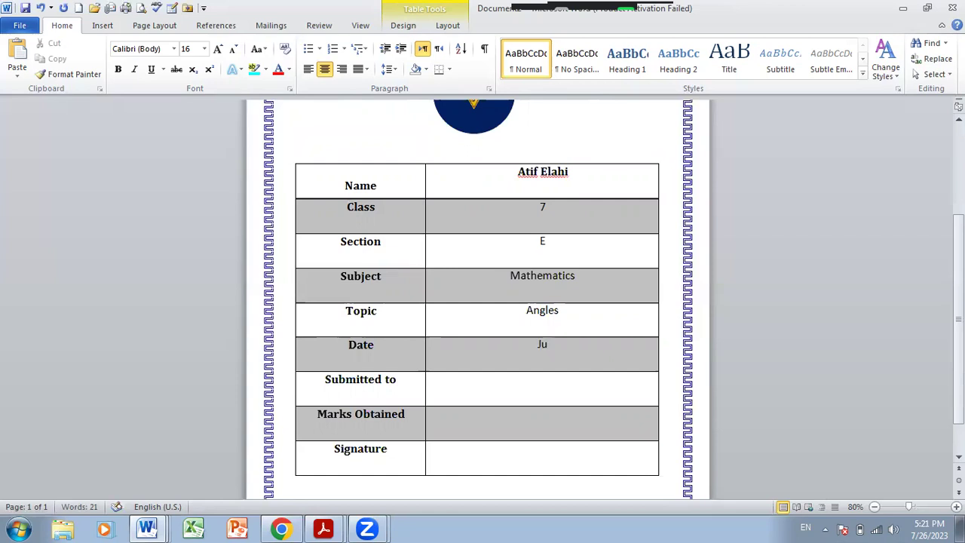
{"action": "type", "text": "ly 31, 2"}
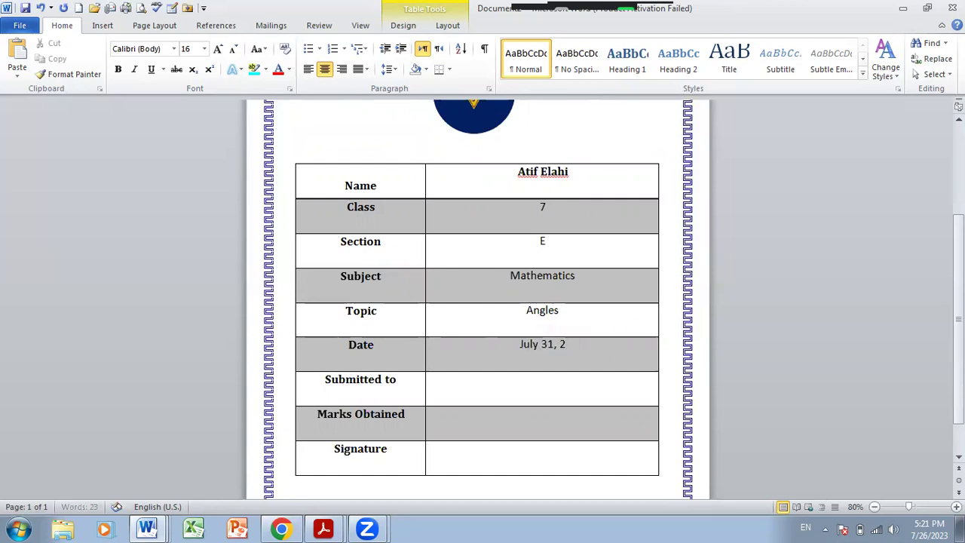
{"action": "type", "text": "023"}
{"action": "key", "text": "Tab"}
{"action": "key", "text": "Tab"}
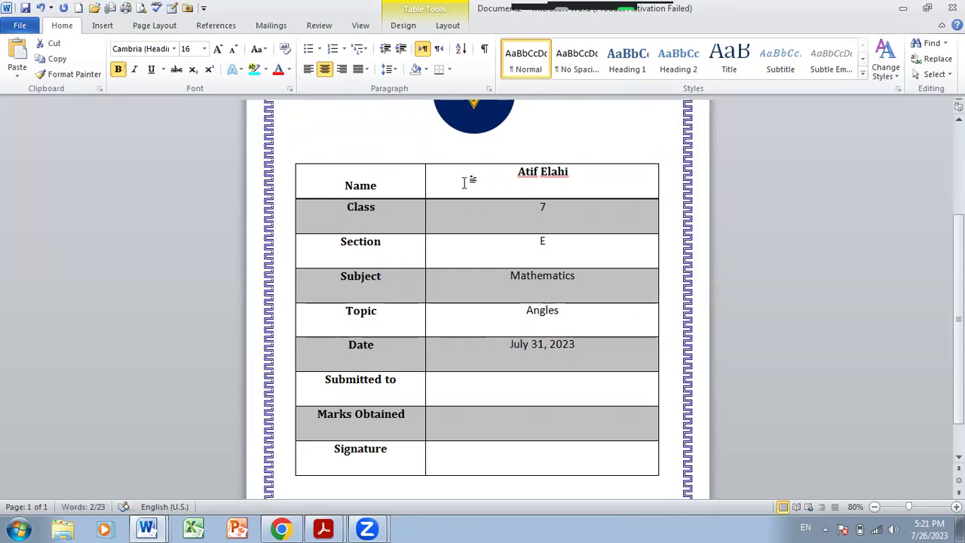
{"action": "type", "text": "M"}
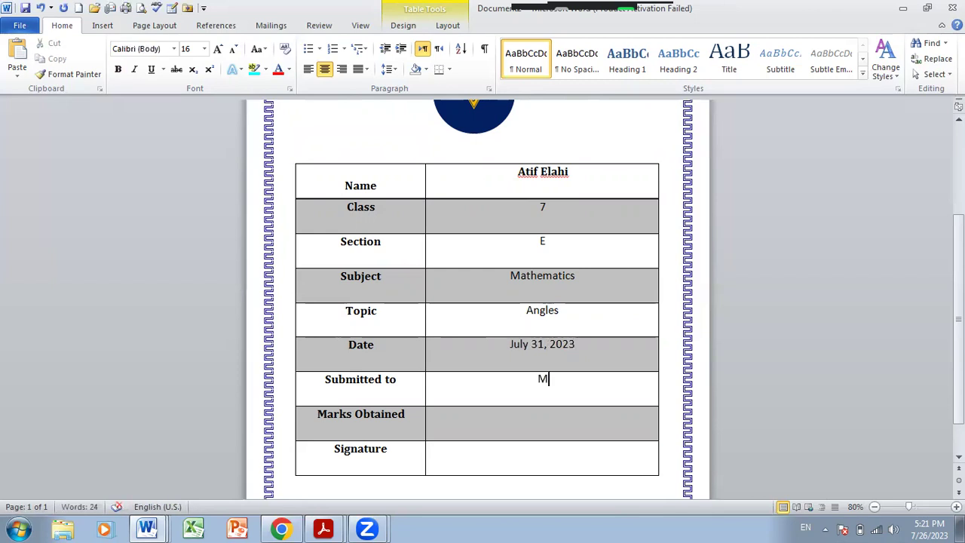
{"action": "type", "text": "s Misbah"}
{"action": "key", "text": "Tab"}
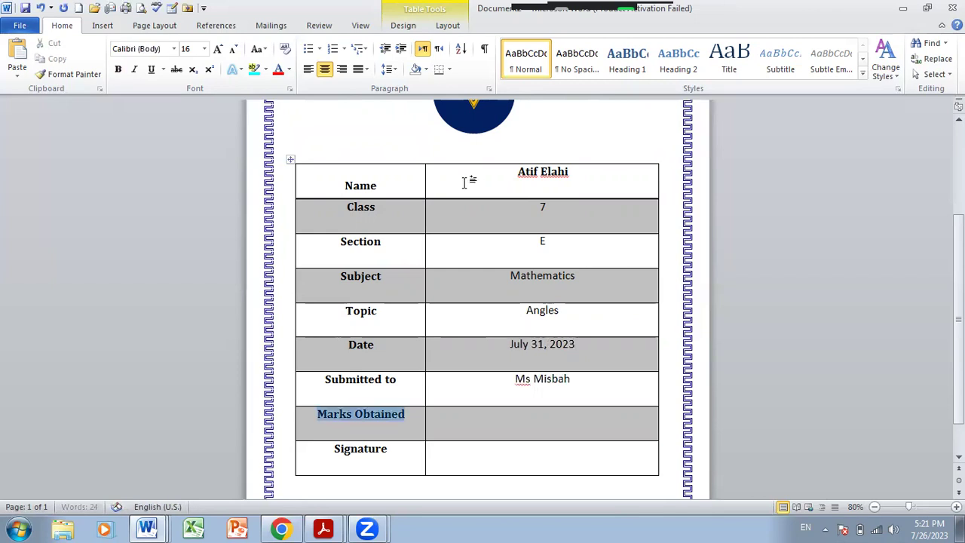
{"action": "key", "text": "Tab"}
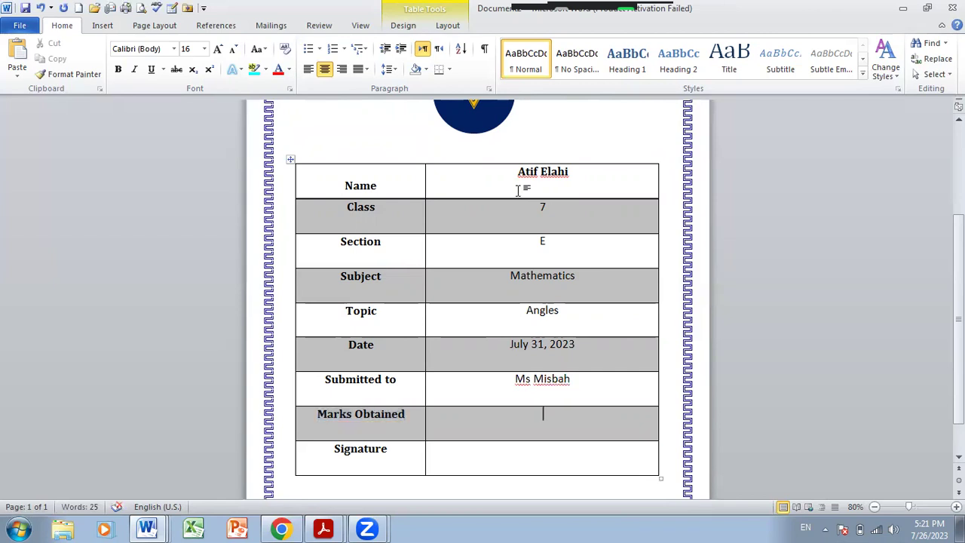
{"action": "key", "text": "Tab"}
{"action": "key", "text": "Tab"}
- Clear all text from the form table and cut the table off the page
{"action": "left_click", "coordinate": [290, 159]}
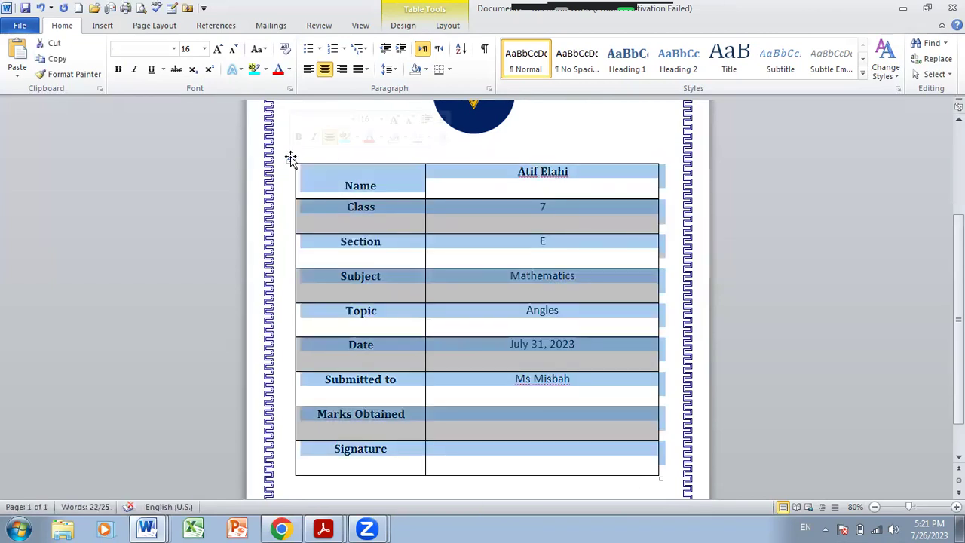
{"action": "key", "text": "Delete"}
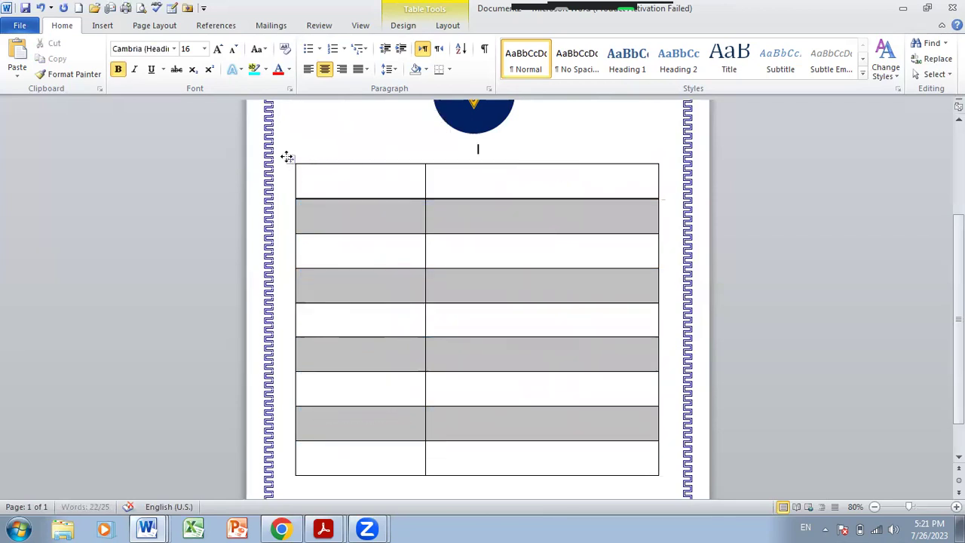
{"action": "left_click", "coordinate": [288, 159]}
{"action": "right_click", "coordinate": [287, 159]}
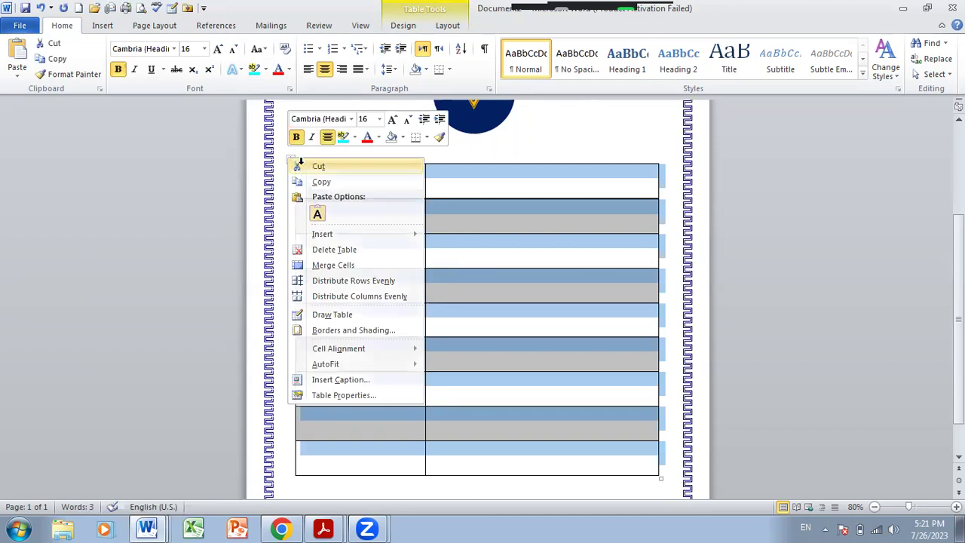
{"action": "left_click", "coordinate": [317, 167]}
{"action": "scroll", "coordinate": [477, 299], "scroll_direction": "down", "scroll_amount": 3}
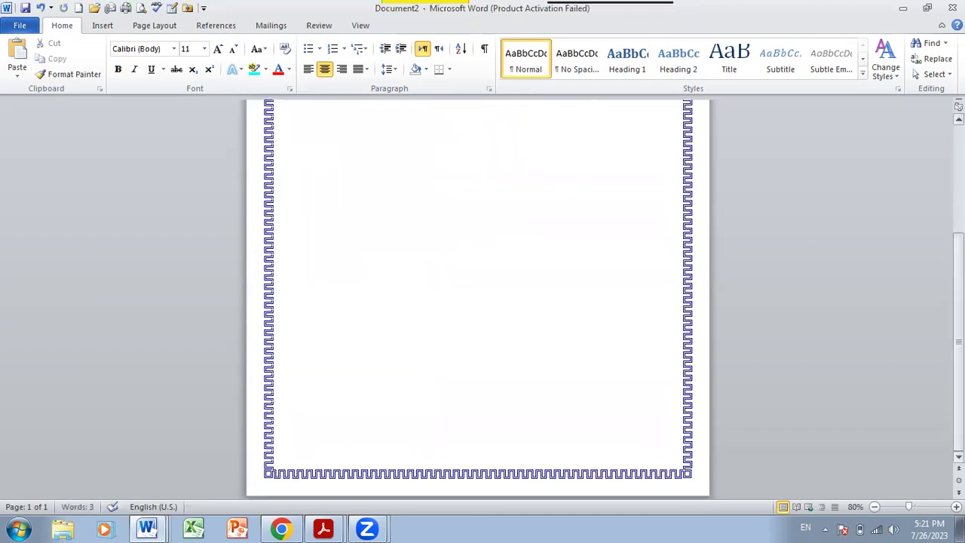
{"action": "scroll", "coordinate": [476, 299], "scroll_direction": "up", "scroll_amount": 6}
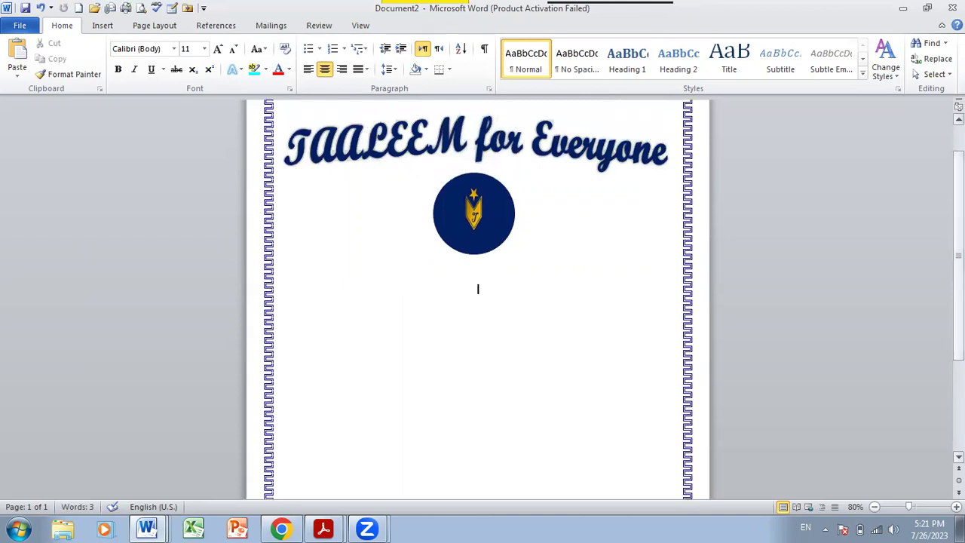
- Insert a 1x1 table below the logo and stretch it down to fill the page
{"action": "left_click", "coordinate": [103, 25]}
{"action": "left_click", "coordinate": [113, 66]}
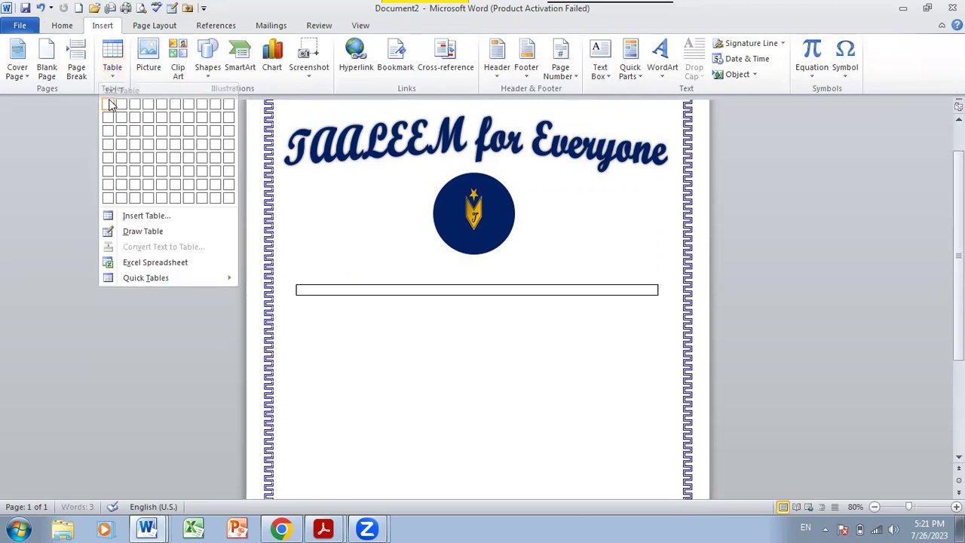
{"action": "left_click", "coordinate": [109, 105]}
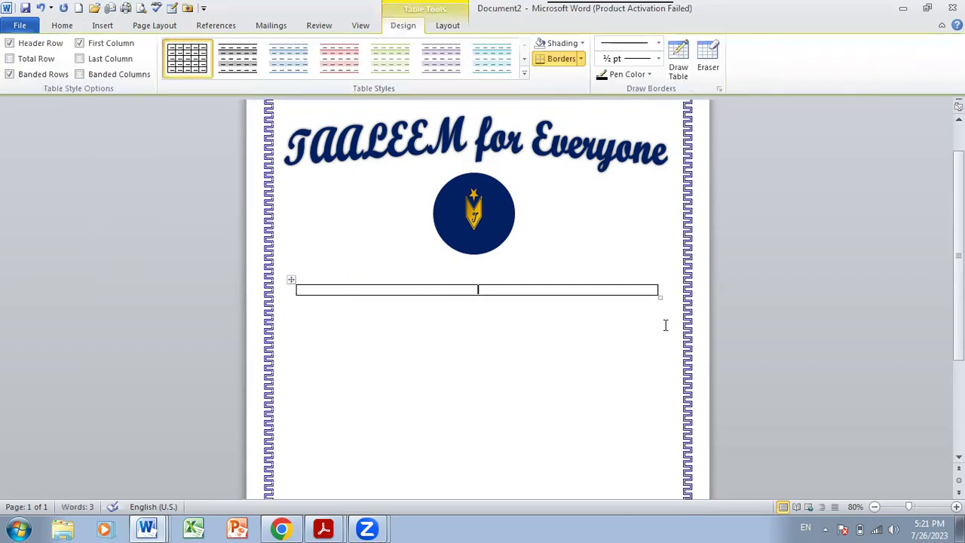
{"action": "left_click_drag", "start_coordinate": [661, 297], "coordinate": [659, 434]}
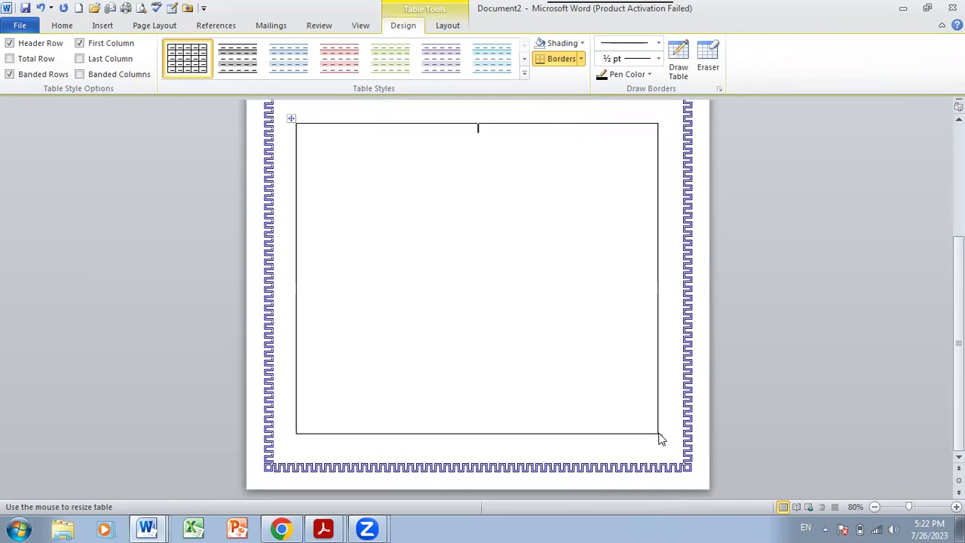
- Set the box text to Times New Roman, size 20, justified
{"action": "left_click", "coordinate": [62, 24]}
{"action": "left_click", "coordinate": [218, 49]}
{"action": "left_click", "coordinate": [218, 49]}
{"action": "left_click", "coordinate": [218, 49]}
{"action": "left_click", "coordinate": [218, 49]}
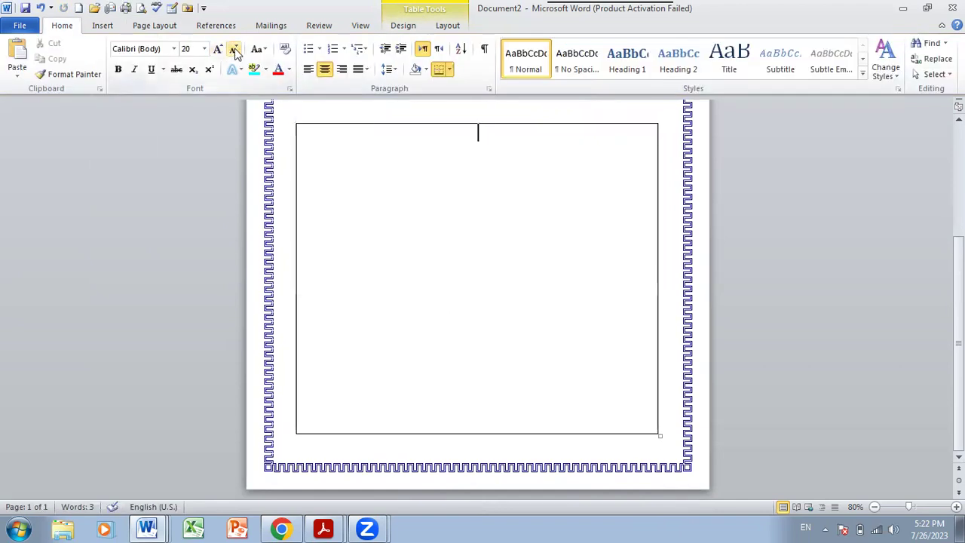
{"action": "left_click", "coordinate": [220, 49]}
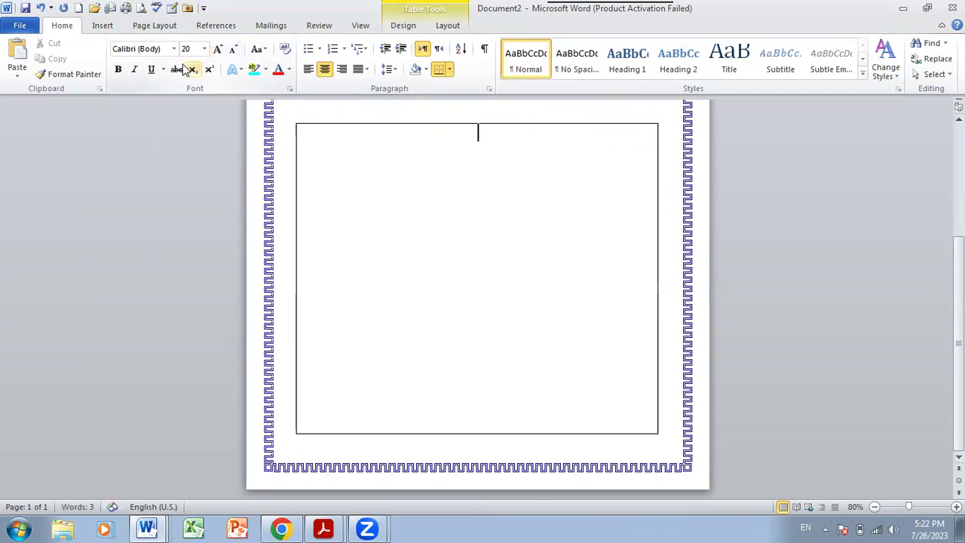
{"action": "left_click", "coordinate": [159, 48]}
{"action": "type", "text": "Times New Rom"}
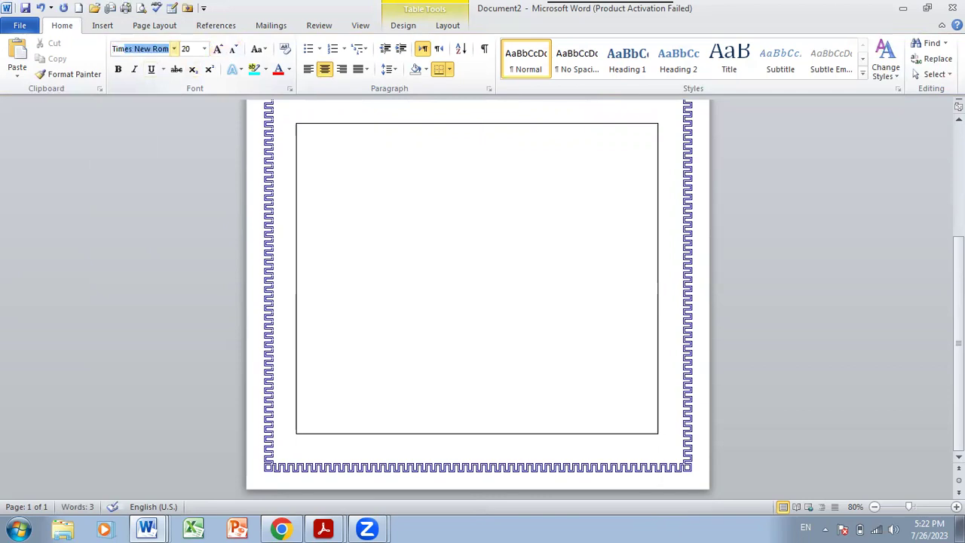
{"action": "key", "text": "Return"}
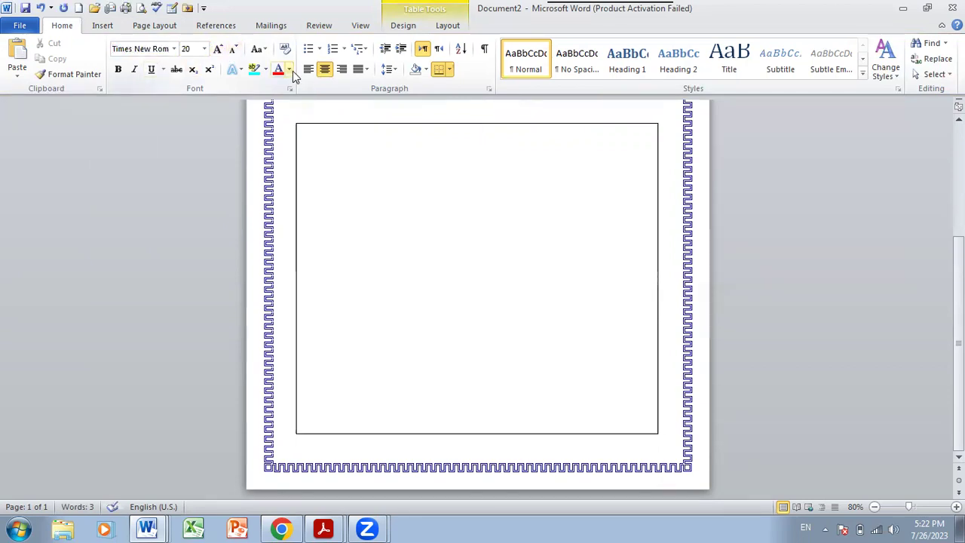
{"action": "left_click", "coordinate": [365, 69]}
{"action": "left_click", "coordinate": [366, 86]}
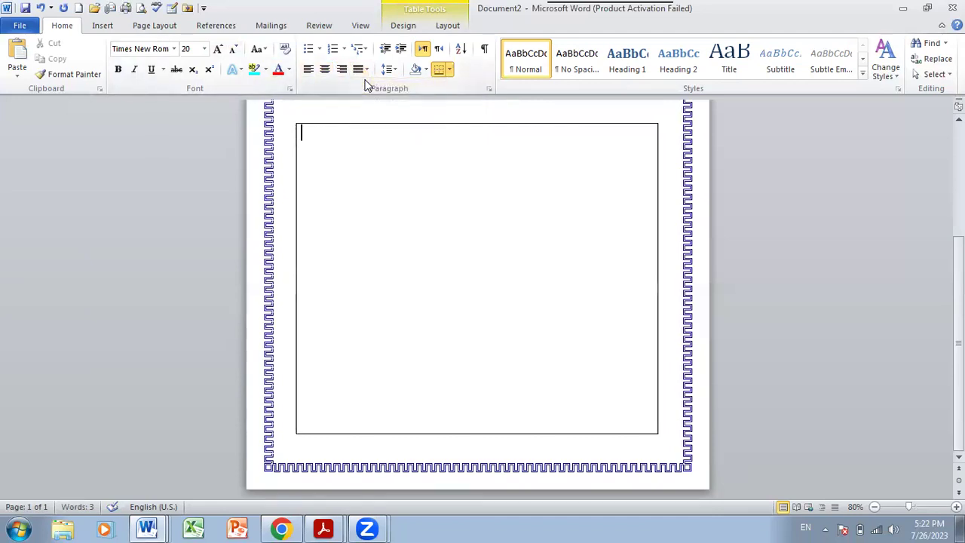
- Type 'Name: ___' and 'Class:', then paste the Name underline after Class
{"action": "type", "text": "Name: ____________"}
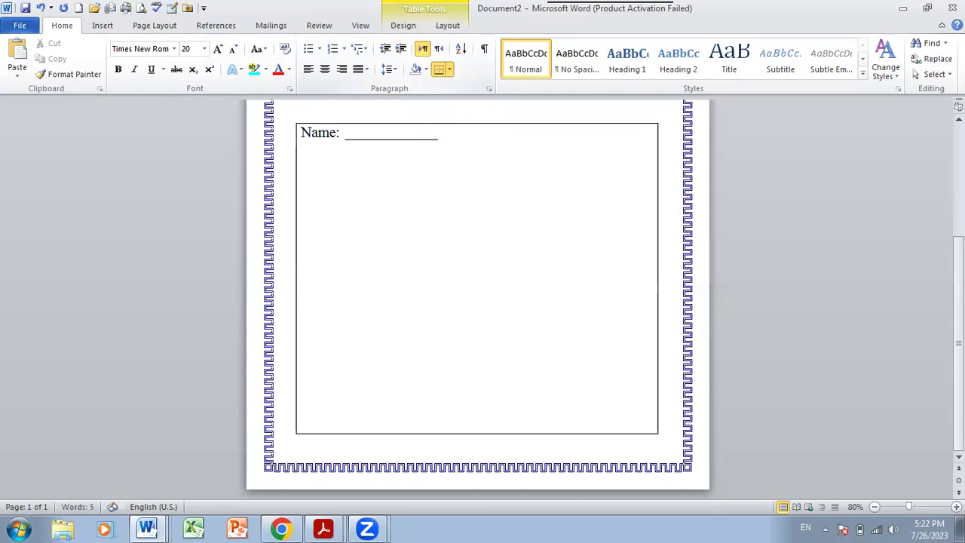
{"action": "type", "text": "_______________"}
{"action": "key", "text": "Return"}
{"action": "type", "text": "Class"}
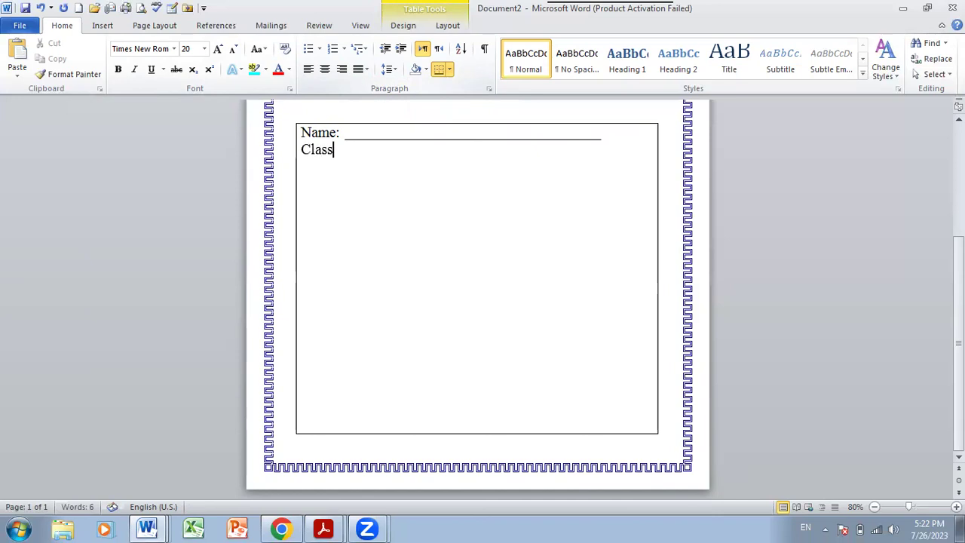
{"action": "type", "text": ":"}
{"action": "left_click_drag", "start_coordinate": [618, 141], "coordinate": [460, 133]}
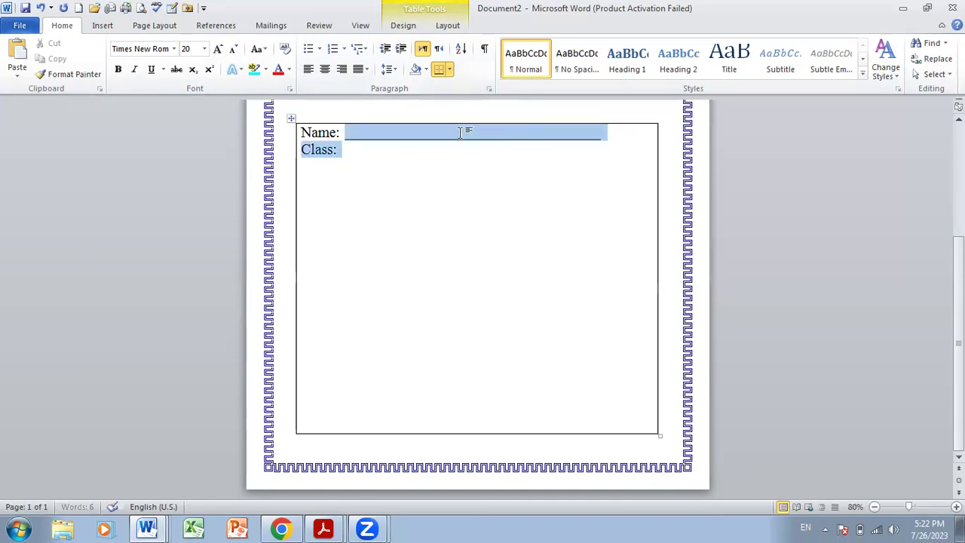
{"action": "left_click", "coordinate": [340, 133]}
{"action": "left_click_drag", "start_coordinate": [340, 134], "coordinate": [560, 141]}
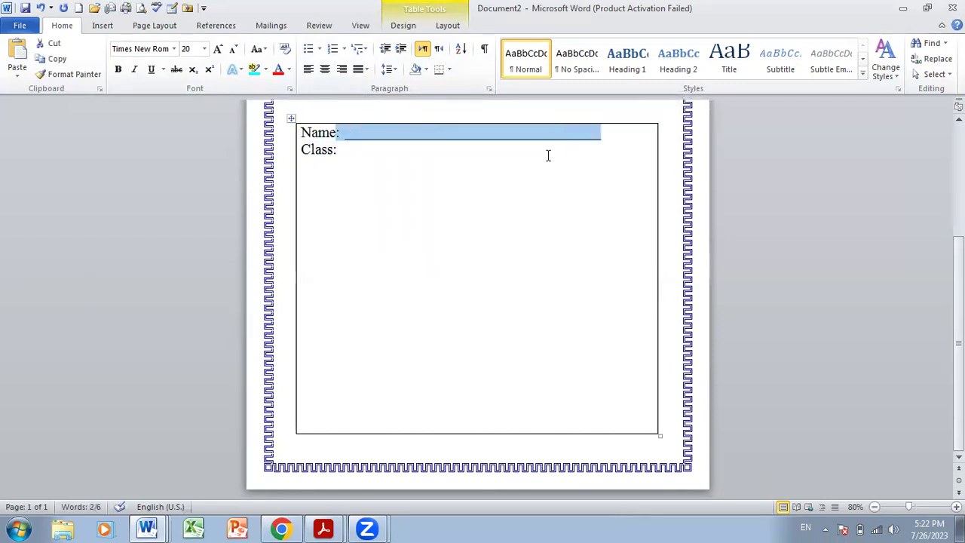
{"action": "left_click", "coordinate": [544, 154]}
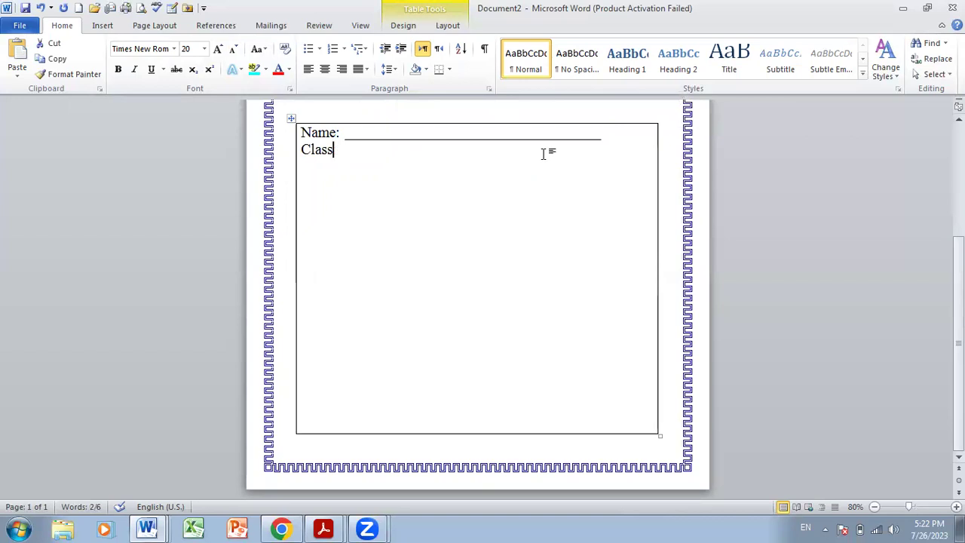
{"action": "key", "text": "ctrl+v"}
- Add Section, Subject and Topic lines, each followed by the pasted fill-in underline
{"action": "key", "text": "Return"}
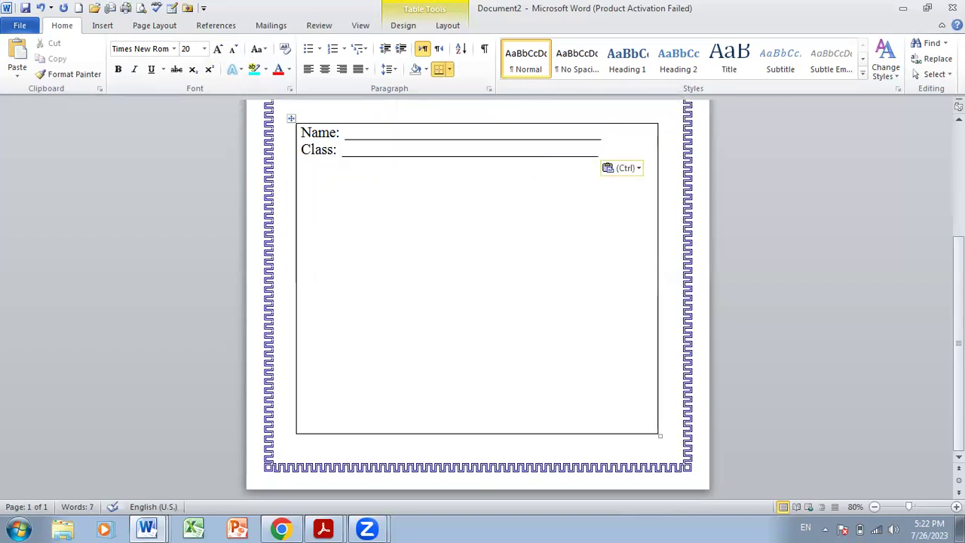
{"action": "type", "text": "Section"}
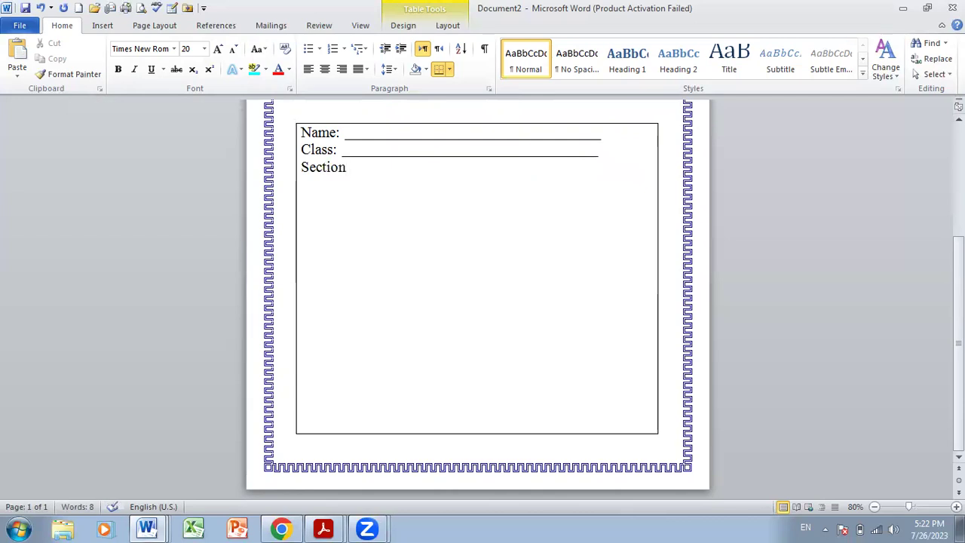
{"action": "type", "text": ":"}
{"action": "key", "text": "ctrl+v"}
{"action": "key", "text": "Return"}
{"action": "type", "text": "Subject:"}
{"action": "key", "text": "ctrl+v"}
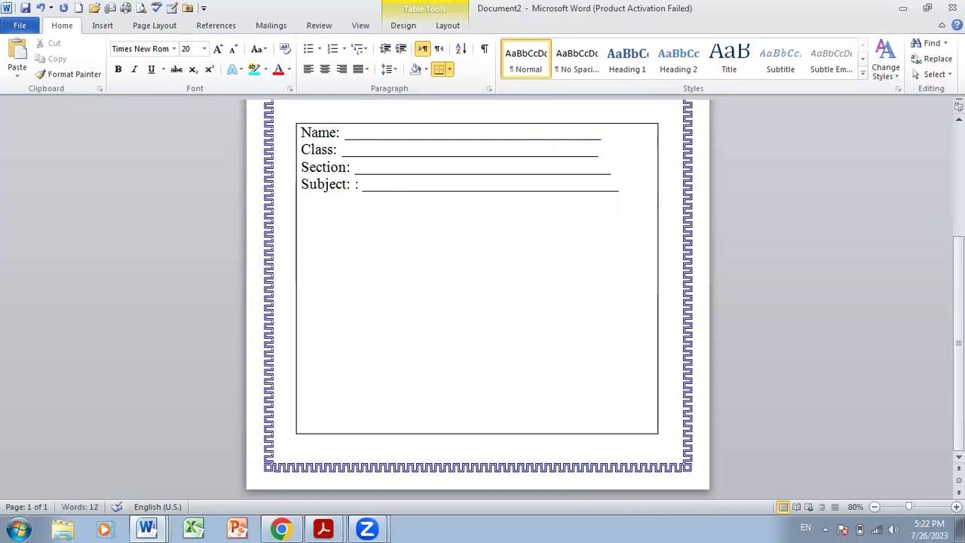
{"action": "key", "text": "ctrl+z"}
{"action": "key", "text": "ctrl+z"}
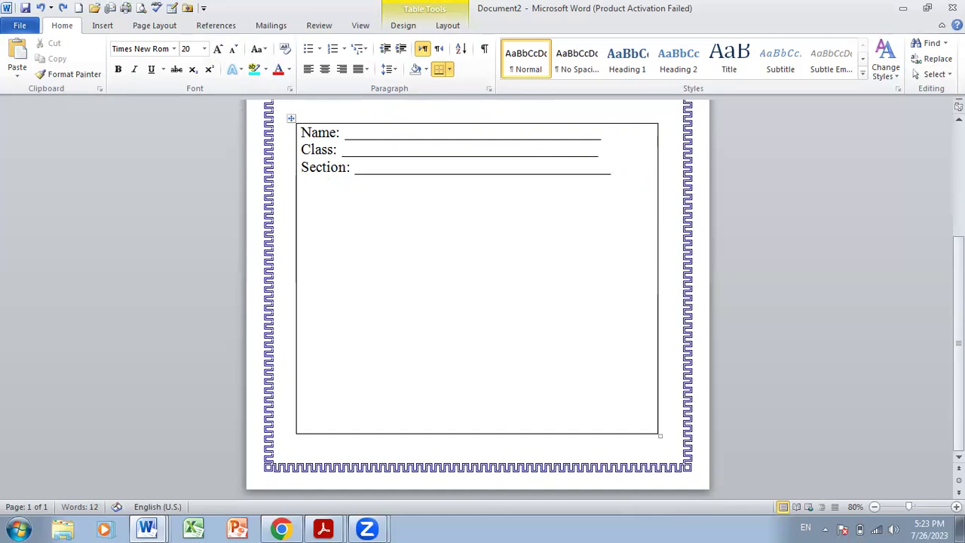
{"action": "key", "text": "ctrl+y"}
{"action": "key", "text": "ctrl+y"}
{"action": "type", "text": "Topic:"}
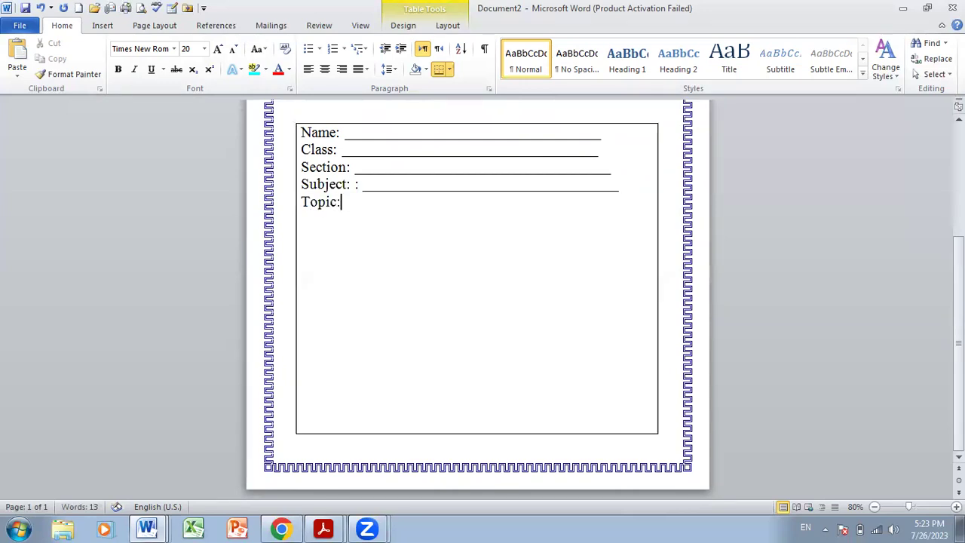
{"action": "key", "text": "ctrl+v"}
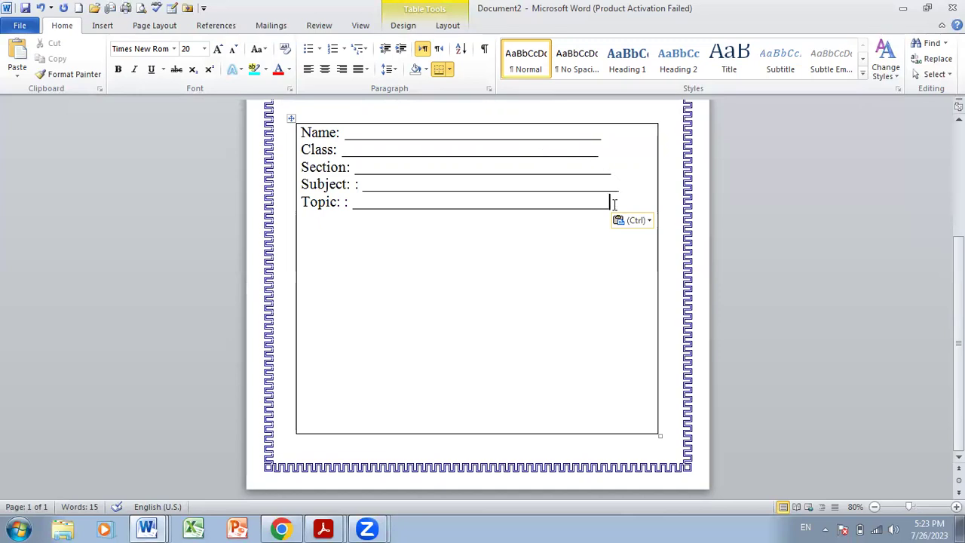
- Apply 2.0 line spacing to the Name through Topic form lines
{"action": "left_click_drag", "start_coordinate": [625, 205], "coordinate": [316, 134]}
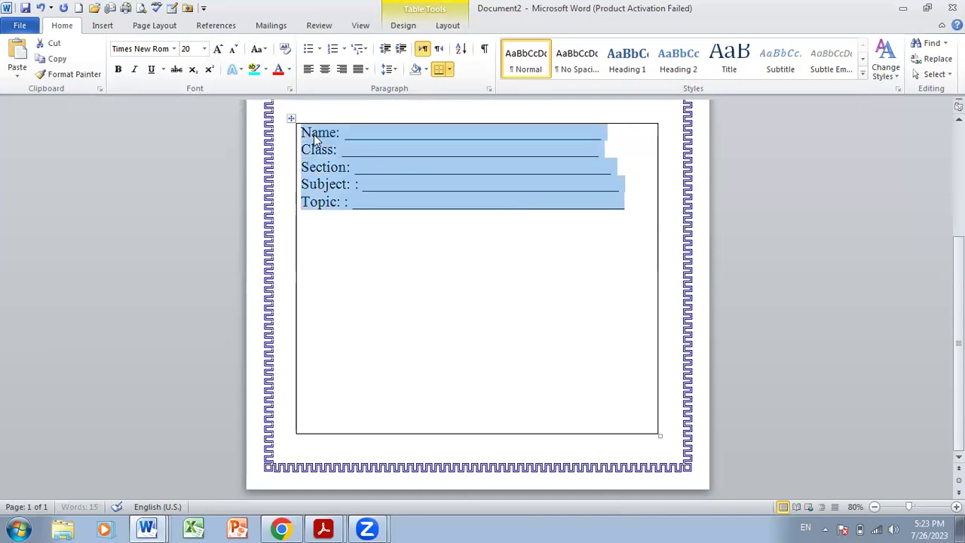
{"action": "left_click", "coordinate": [393, 69]}
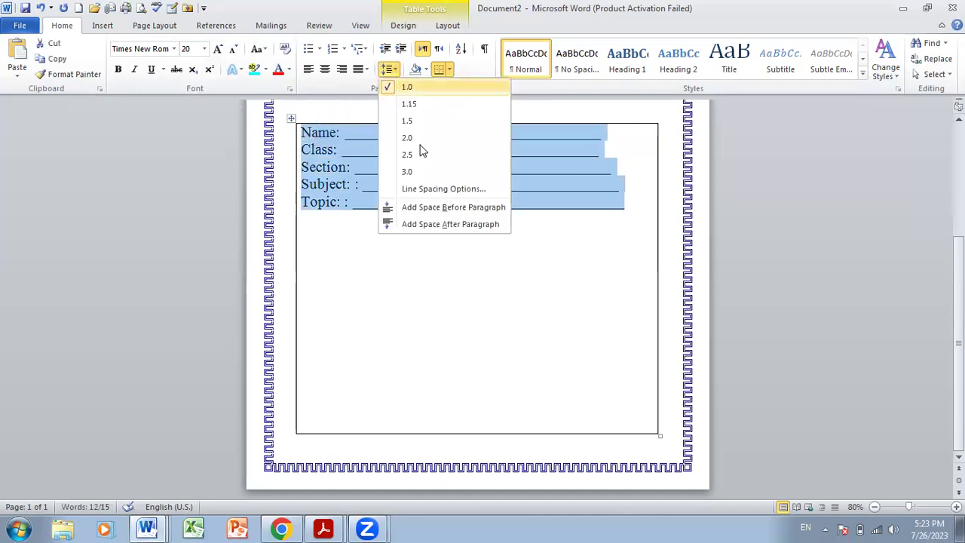
{"action": "left_click", "coordinate": [436, 225]}
{"action": "left_click", "coordinate": [395, 71]}
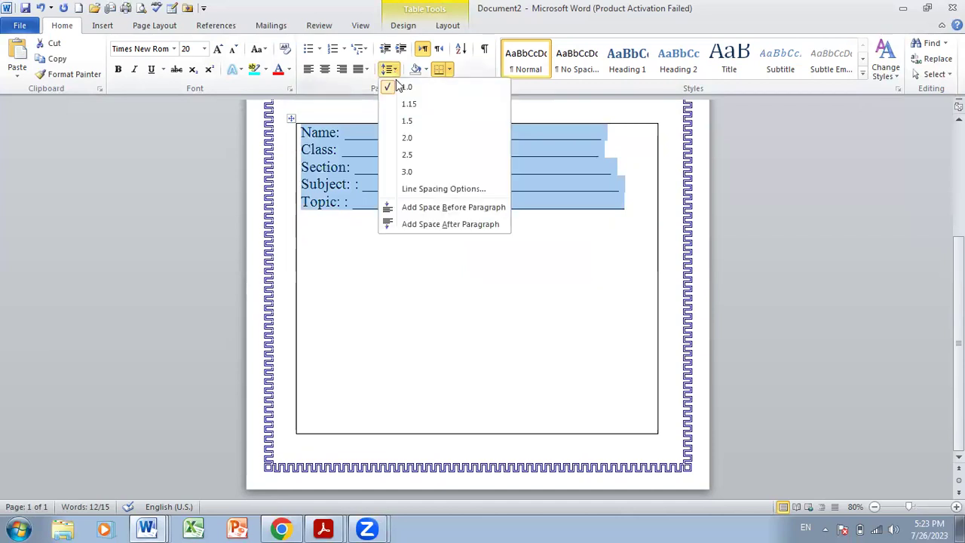
{"action": "left_click", "coordinate": [402, 139]}
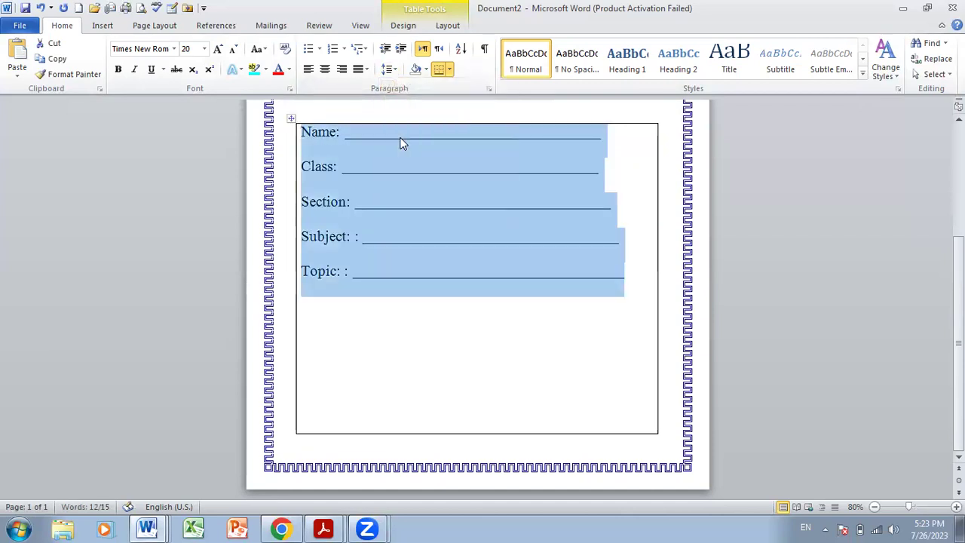
- Lengthen the form underlines with extra underscores and add a 'Date of Submission: ___' line
{"action": "left_click", "coordinate": [563, 200]}
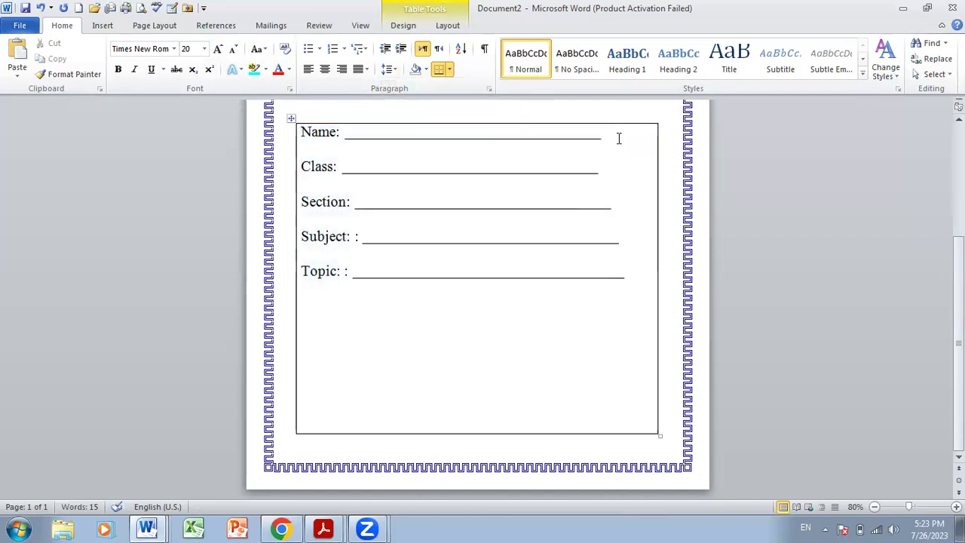
{"action": "type", "text": "_______"}
{"action": "left_click", "coordinate": [629, 200]}
{"action": "type", "text": "____"}
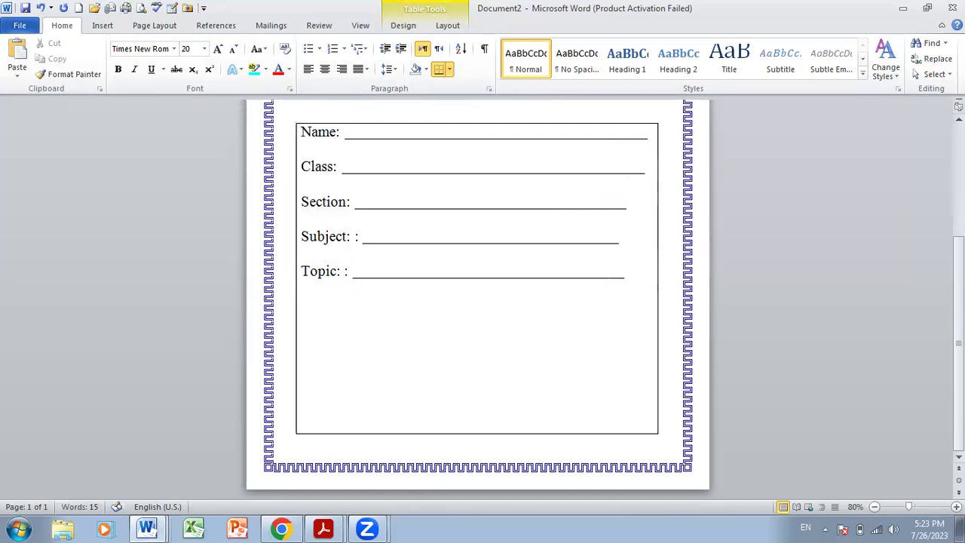
{"action": "type", "text": "___"}
{"action": "left_click", "coordinate": [646, 169]}
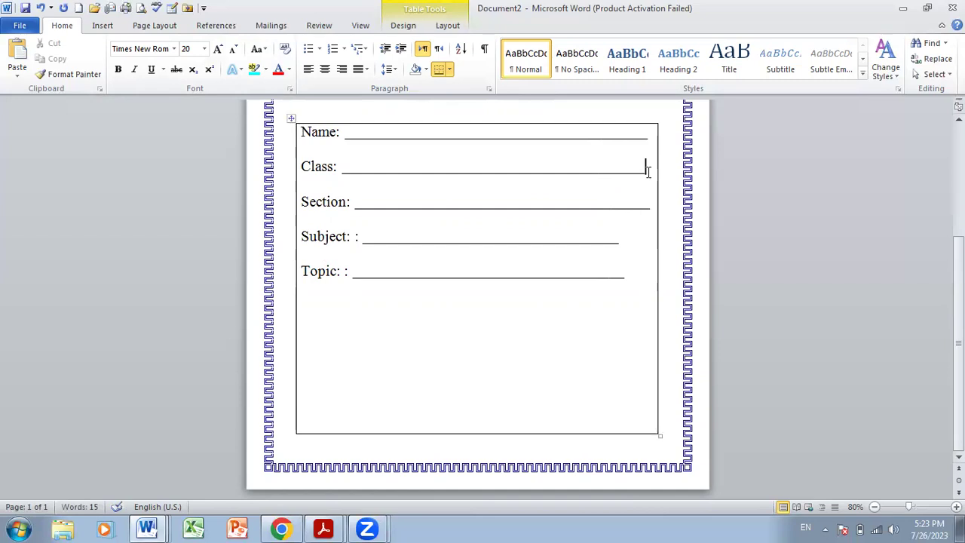
{"action": "type", "text": "_"}
{"action": "left_click", "coordinate": [629, 239]}
{"action": "type", "text": "_____"}
{"action": "left_click", "coordinate": [631, 271]}
{"action": "type", "text": "____"}
{"action": "type", "text": "Date"}
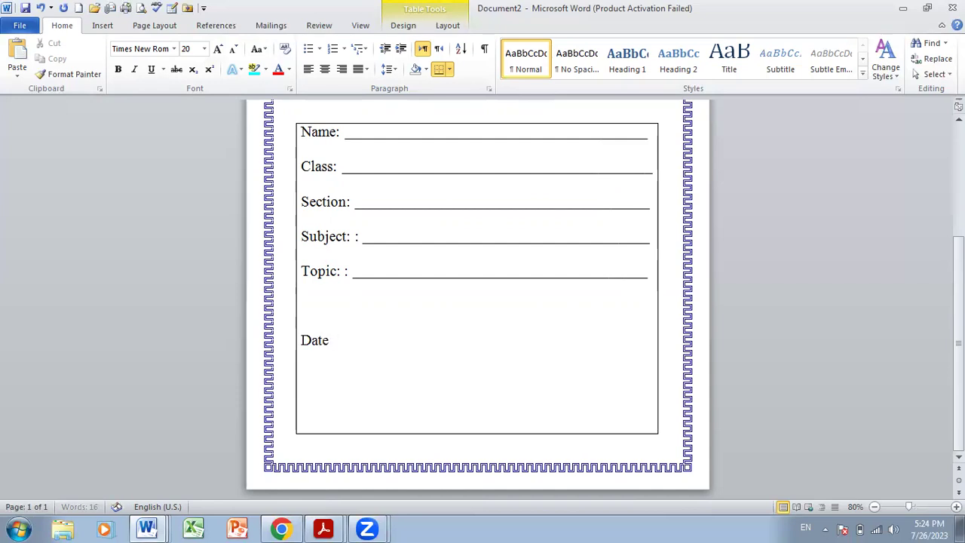
{"action": "type", "text": " of Submis"}
{"action": "type", "text": "sion: "}
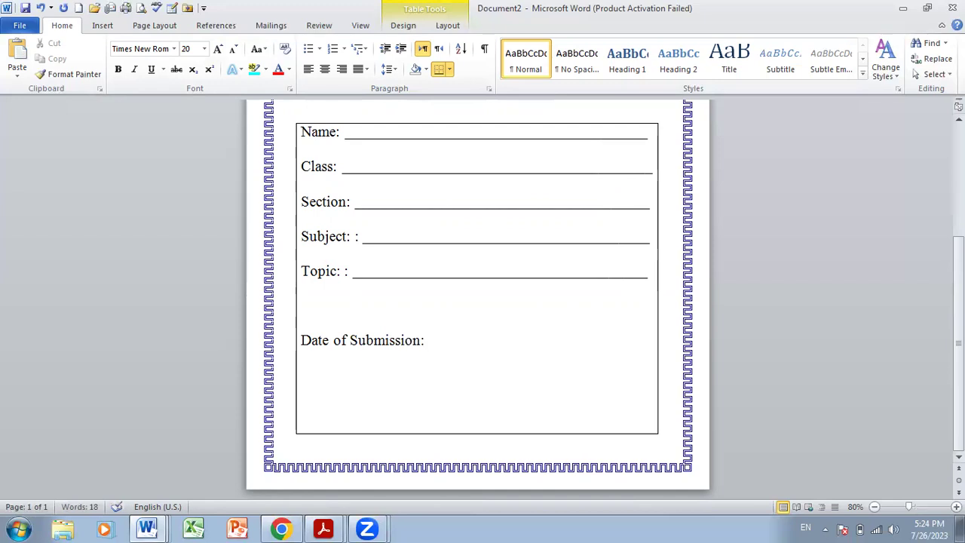
{"action": "type", "text": "_____"}
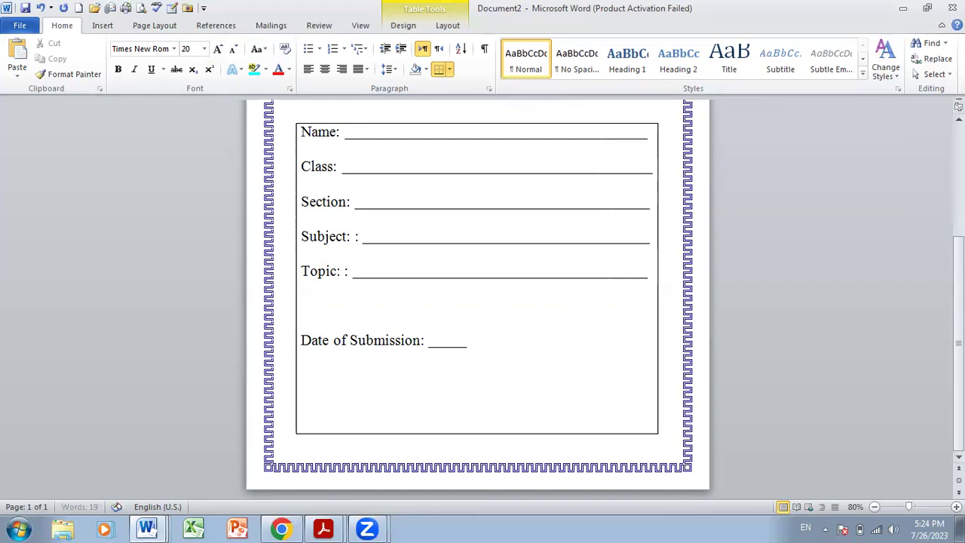
{"action": "type", "text": "____________"}
- Change the date blank to '___/___/___', then add a signature underline and 'Teacher sIGNATURE' caption
{"action": "key", "text": "BackSpace"}
{"action": "key", "text": "BackSpace"}
{"action": "key", "text": "BackSpace"}
{"action": "key", "text": "BackSpace"}
{"action": "key", "text": "BackSpace"}
{"action": "key", "text": "BackSpace"}
{"action": "key", "text": "BackSpace"}
{"action": "key", "text": "BackSpace"}
{"action": "key", "text": "BackSpace"}
{"action": "key", "text": "BackSpace"}
{"action": "key", "text": "BackSpace"}
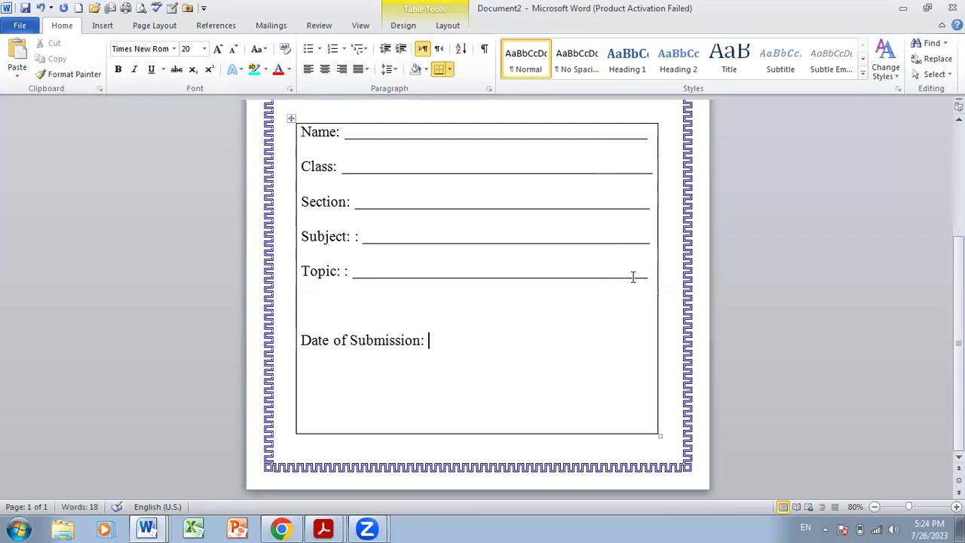
{"action": "type", "text": "___/___/"}
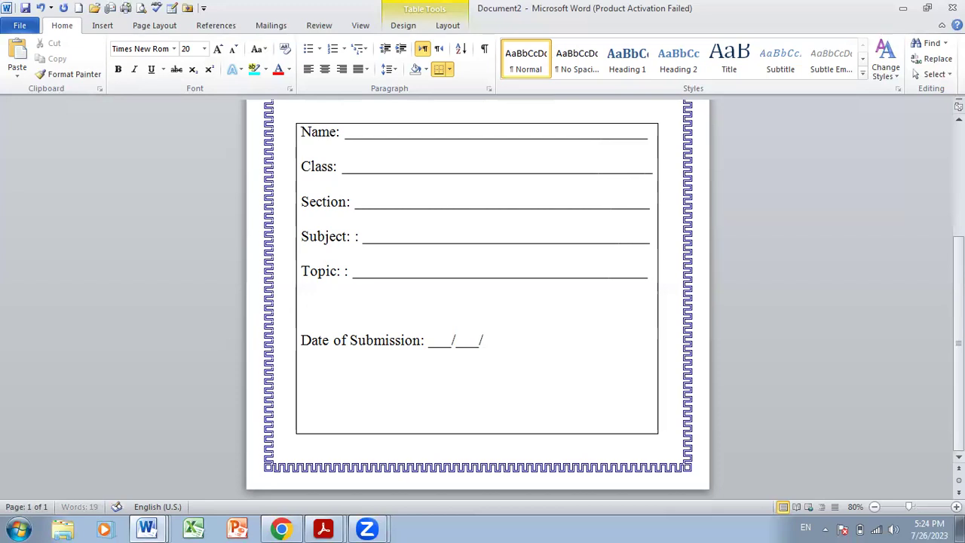
{"action": "type", "text": "___"}
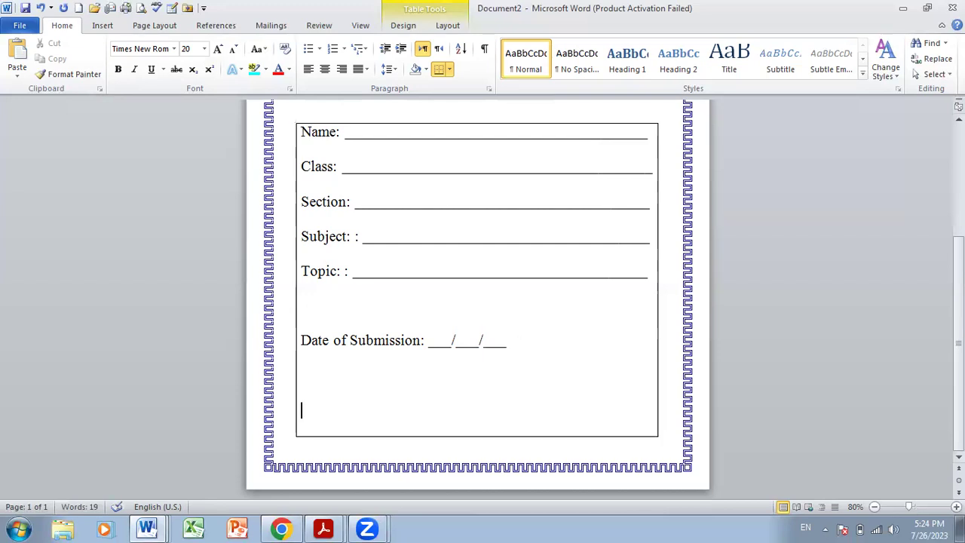
{"action": "type", "text": "________"}
{"action": "key", "text": "Return"}
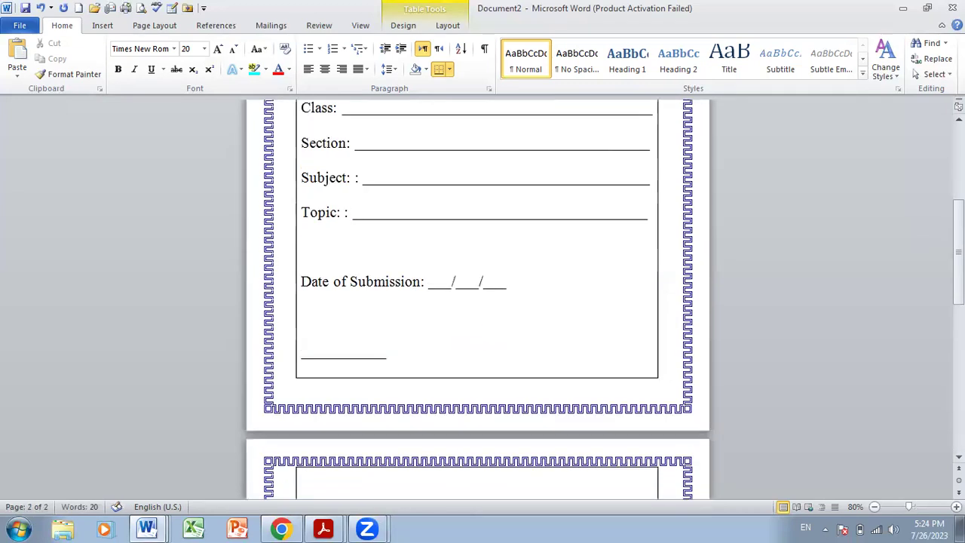
{"action": "type", "text": "Teach"}
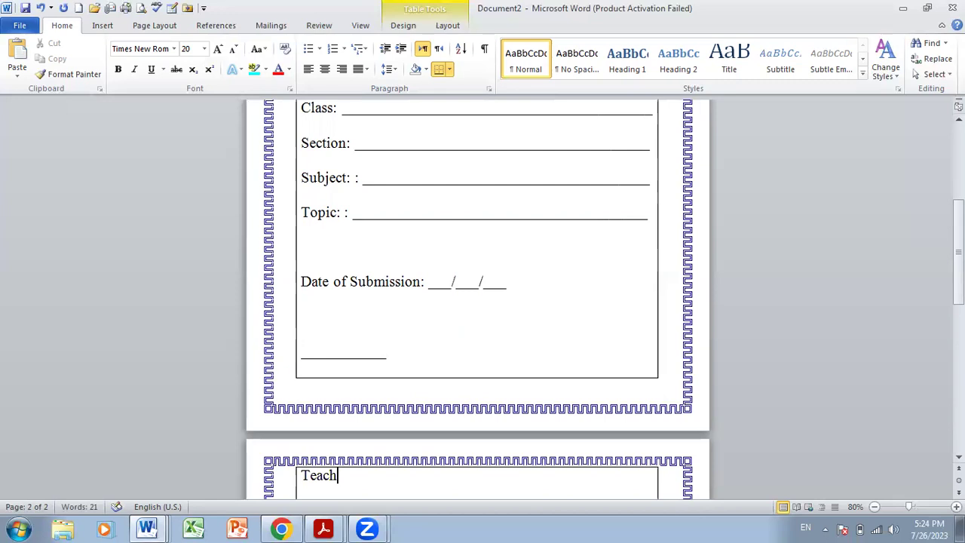
{"action": "type", "text": "er sIGNATURE"}
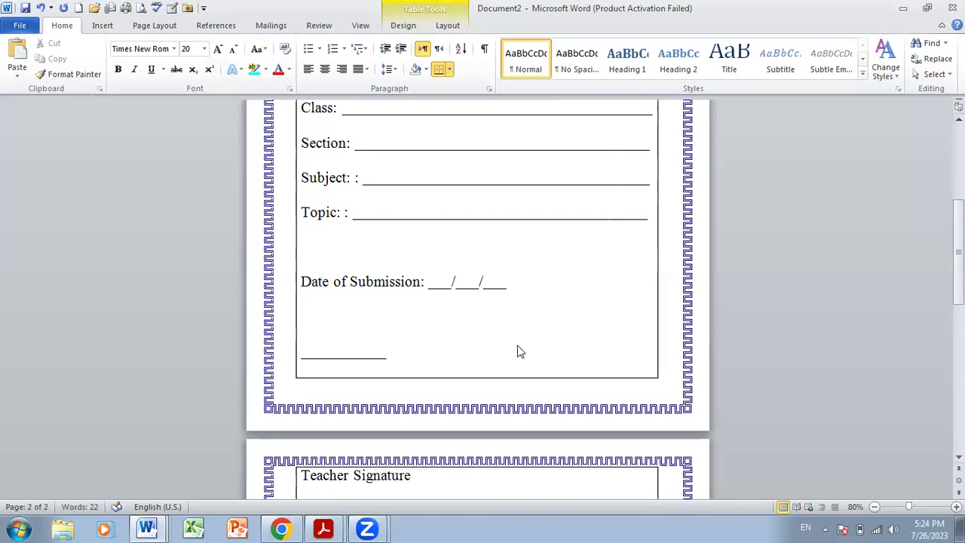
- Single-space the signature underline and caption, right-align them, and lengthen the underline
{"action": "mouse_move", "coordinate": [420, 478]}
{"action": "left_mouse_down"}
{"action": "mouse_move", "coordinate": [327, 416]}
{"action": "mouse_move", "coordinate": [316, 396]}
{"action": "left_mouse_up"}
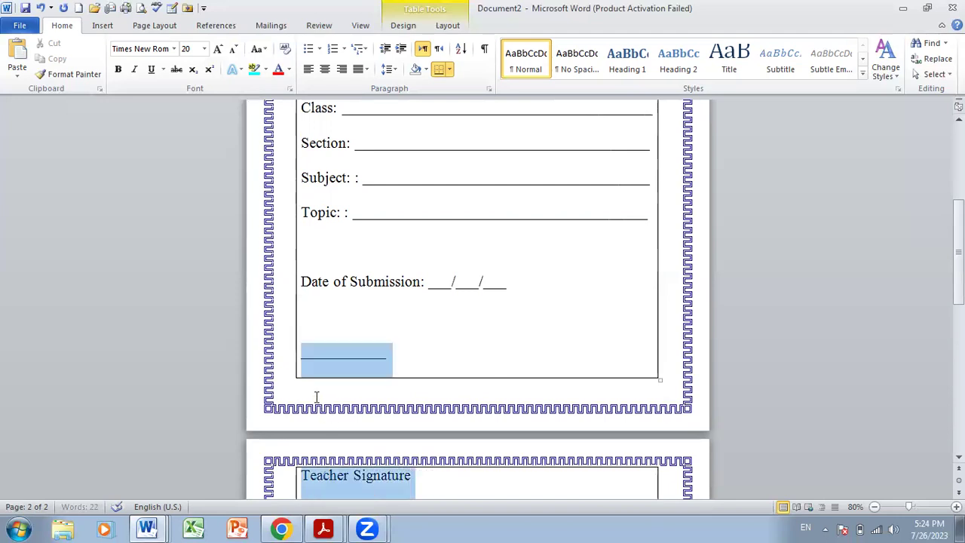
{"action": "left_click", "coordinate": [391, 70]}
{"action": "left_click", "coordinate": [397, 85]}
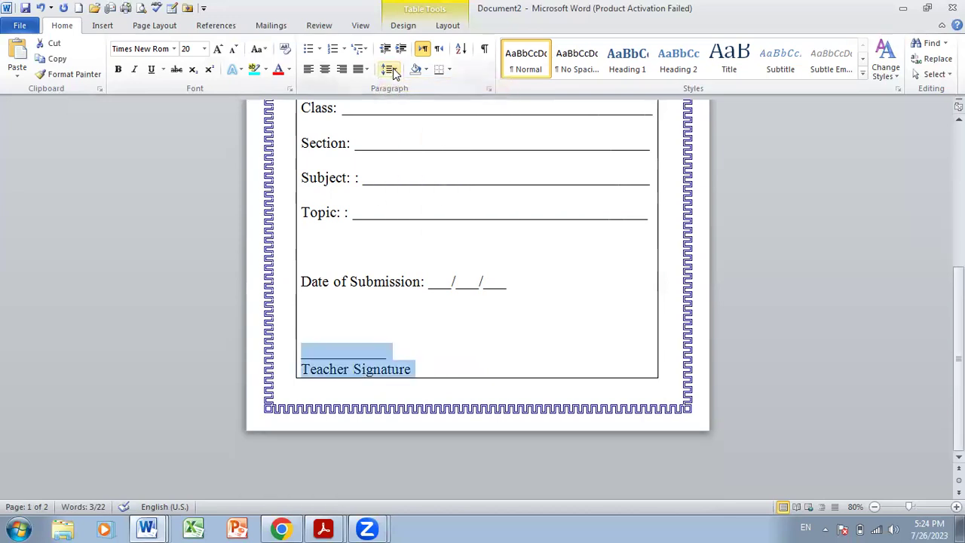
{"action": "left_click", "coordinate": [391, 69]}
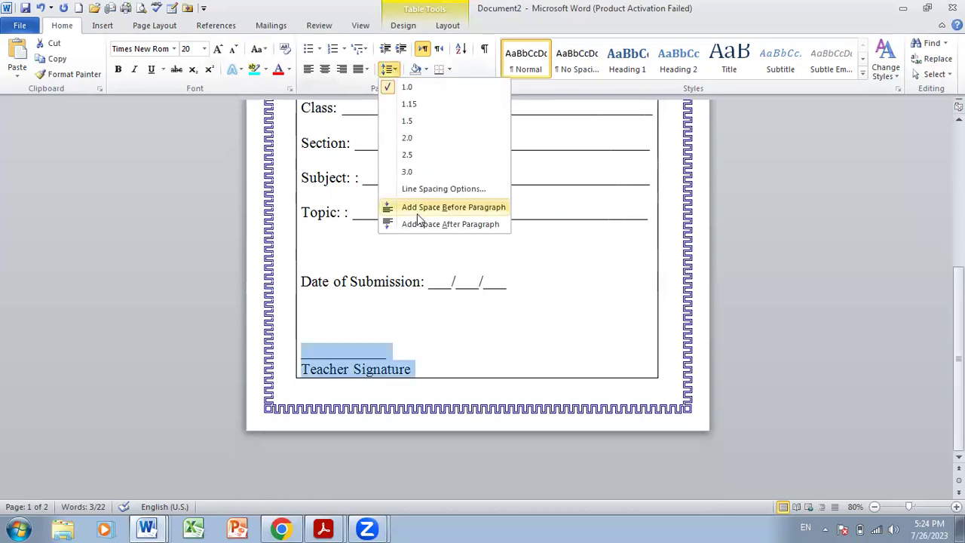
{"action": "left_click", "coordinate": [365, 330]}
{"action": "left_click", "coordinate": [366, 332]}
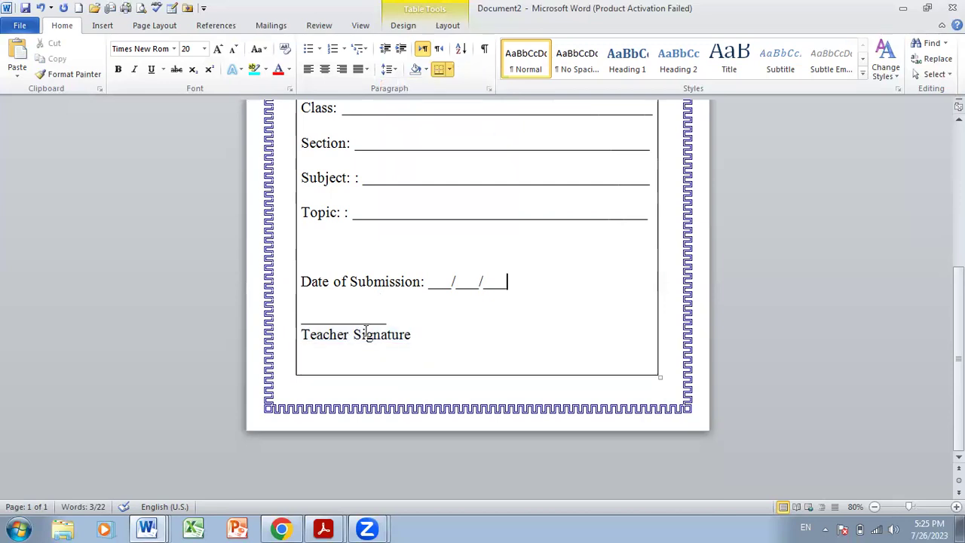
{"action": "mouse_move", "coordinate": [303, 326]}
{"action": "left_mouse_down"}
{"action": "mouse_move", "coordinate": [417, 335]}
{"action": "mouse_move", "coordinate": [414, 321]}
{"action": "mouse_move", "coordinate": [395, 321]}
{"action": "mouse_move", "coordinate": [388, 332]}
{"action": "left_mouse_up"}
{"action": "left_click_drag", "start_coordinate": [389, 334], "coordinate": [412, 335]}
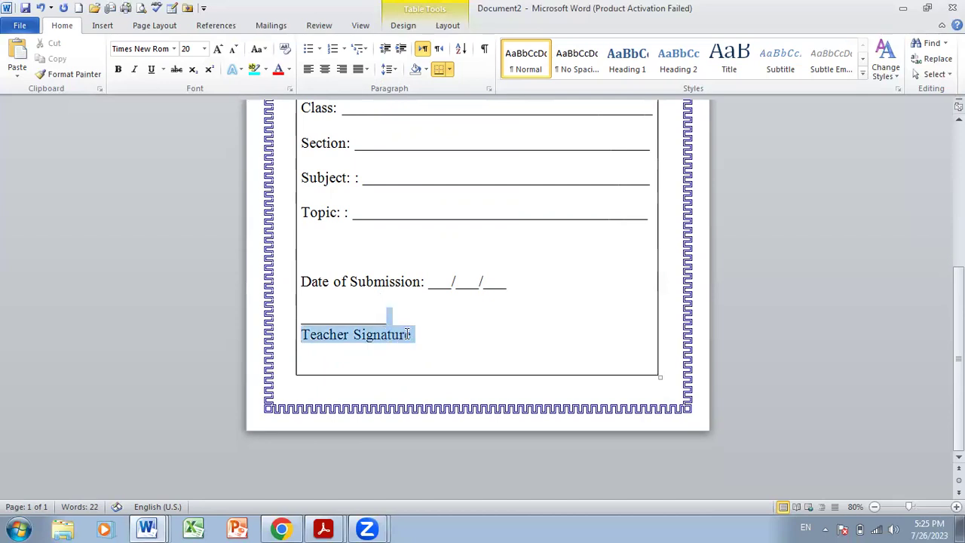
{"action": "left_click", "coordinate": [342, 70]}
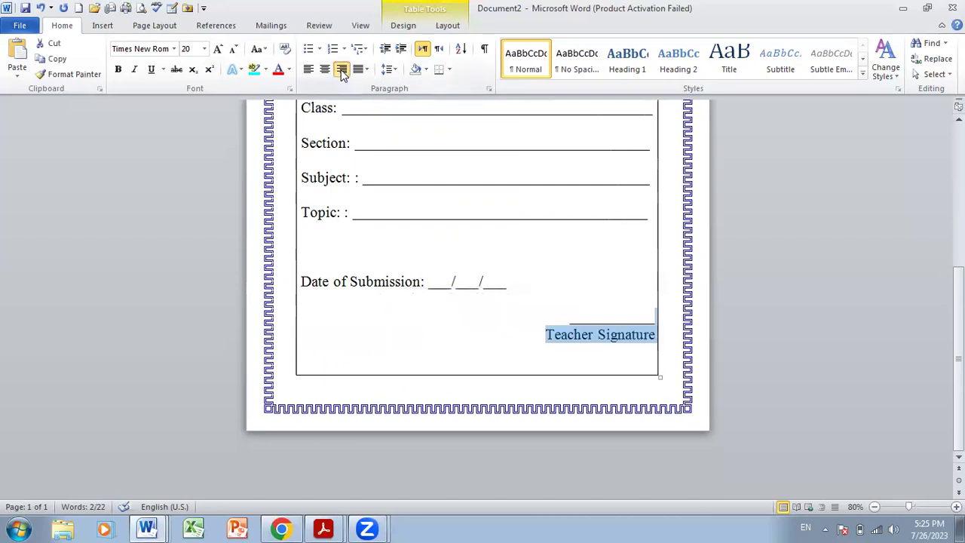
{"action": "left_click", "coordinate": [564, 322]}
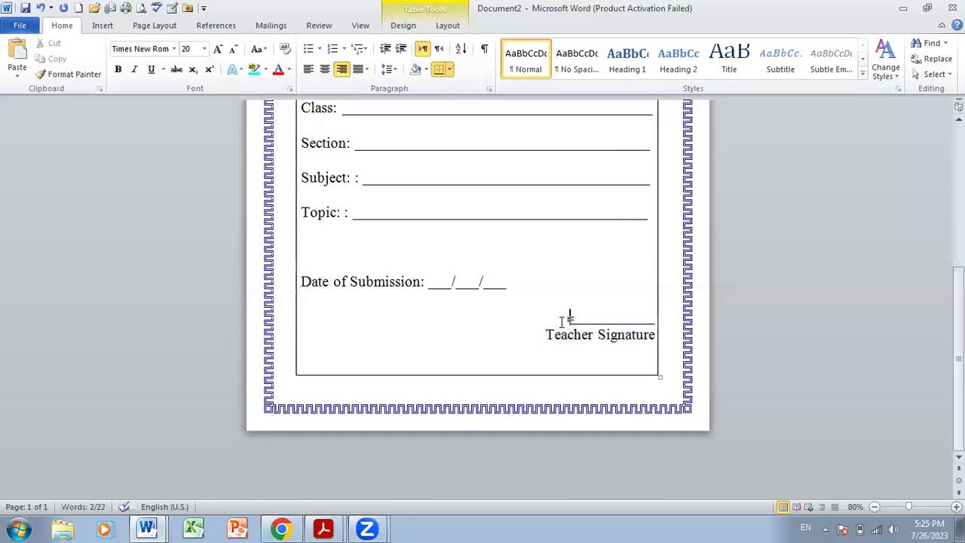
{"action": "type", "text": "__"}
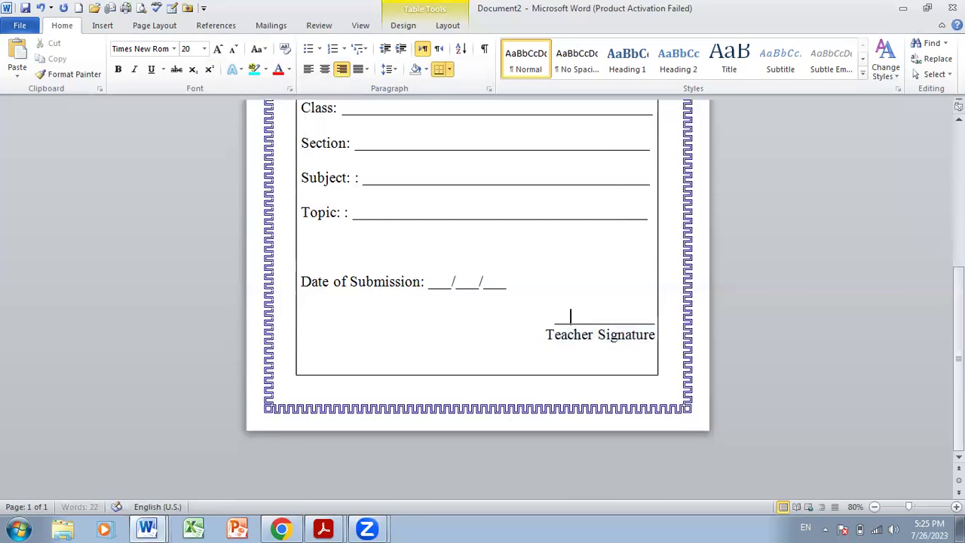
{"action": "type", "text": "_"}
- Keep all the form lines at font size 20
{"action": "triple_click", "coordinate": [561, 337]}
{"action": "left_click", "coordinate": [560, 337]}
{"action": "mouse_move", "coordinate": [649, 339]}
{"action": "left_mouse_down"}
{"action": "mouse_move", "coordinate": [406, 198]}
{"action": "mouse_move", "coordinate": [326, 95]}
{"action": "mouse_move", "coordinate": [321, 172]}
{"action": "left_mouse_up"}
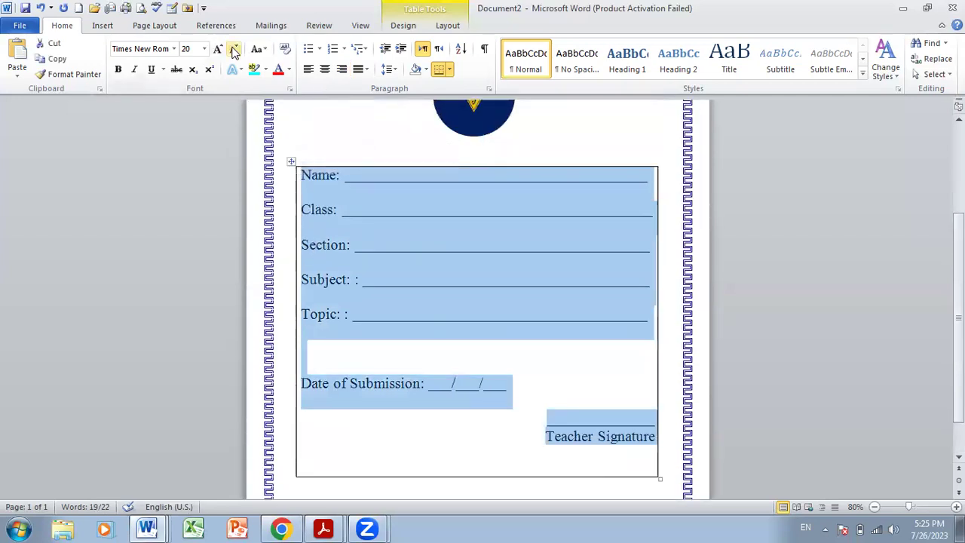
{"action": "left_click", "coordinate": [235, 50]}
{"action": "left_click", "coordinate": [217, 49]}
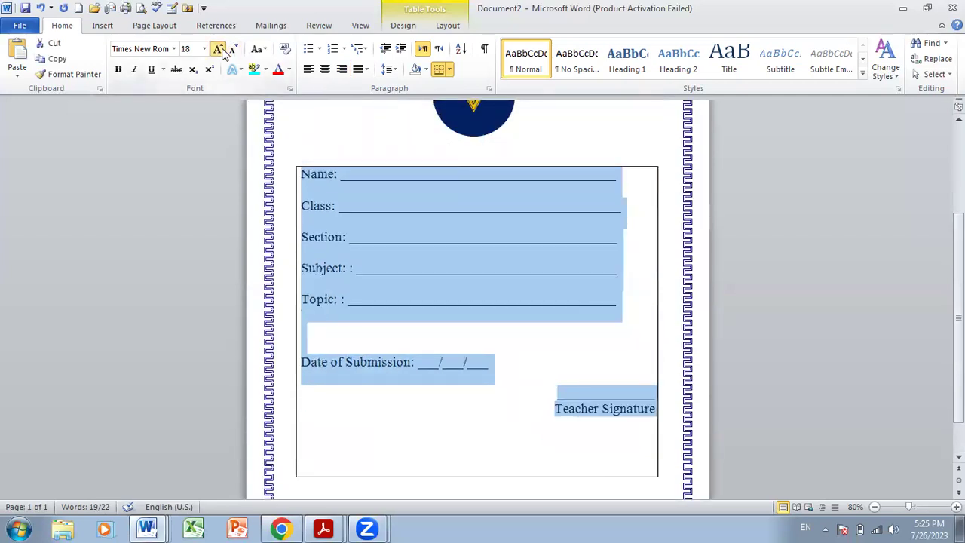
- Drag the form box's right and left edges outward to widen it
{"action": "left_click_drag", "start_coordinate": [658, 479], "coordinate": [669, 480]}
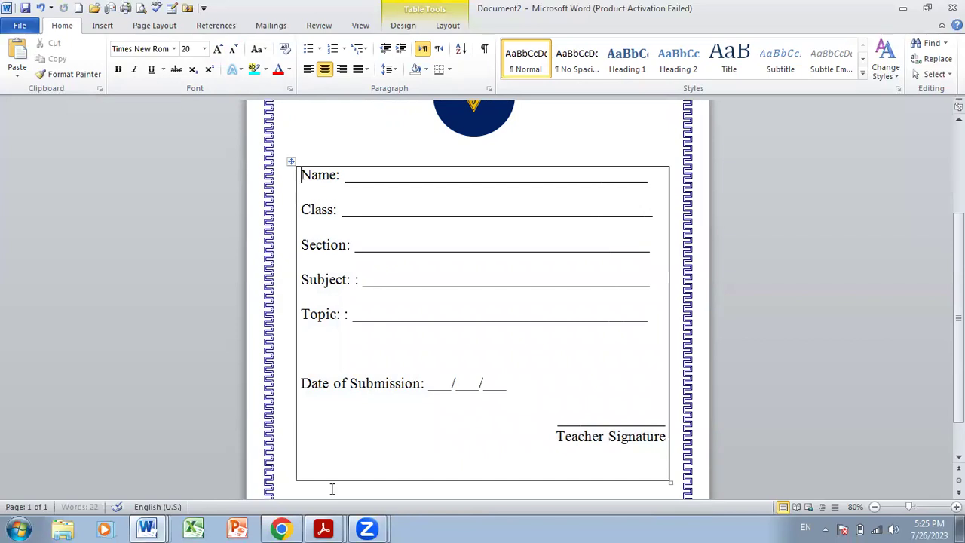
{"action": "left_click", "coordinate": [290, 455]}
{"action": "left_click", "coordinate": [300, 481]}
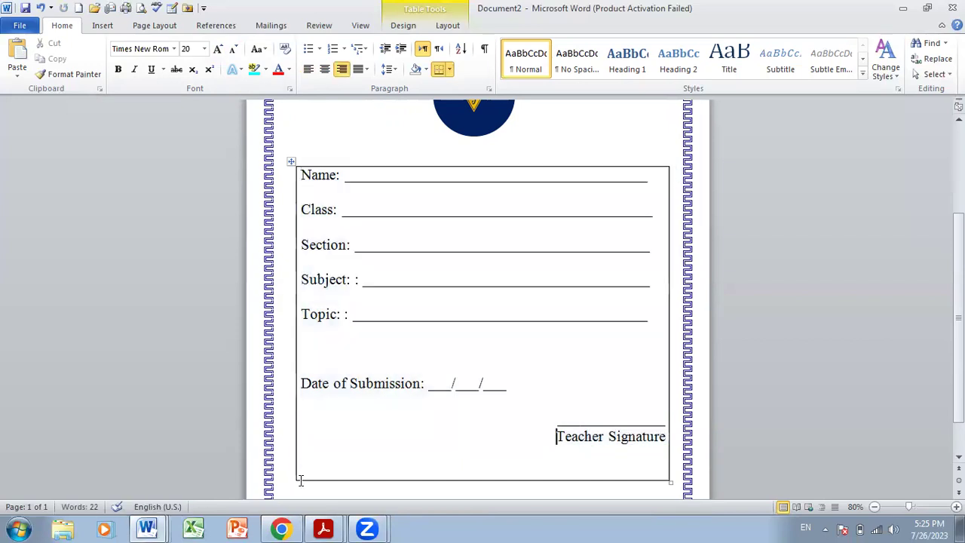
{"action": "left_click_drag", "start_coordinate": [294, 478], "coordinate": [288, 478]}
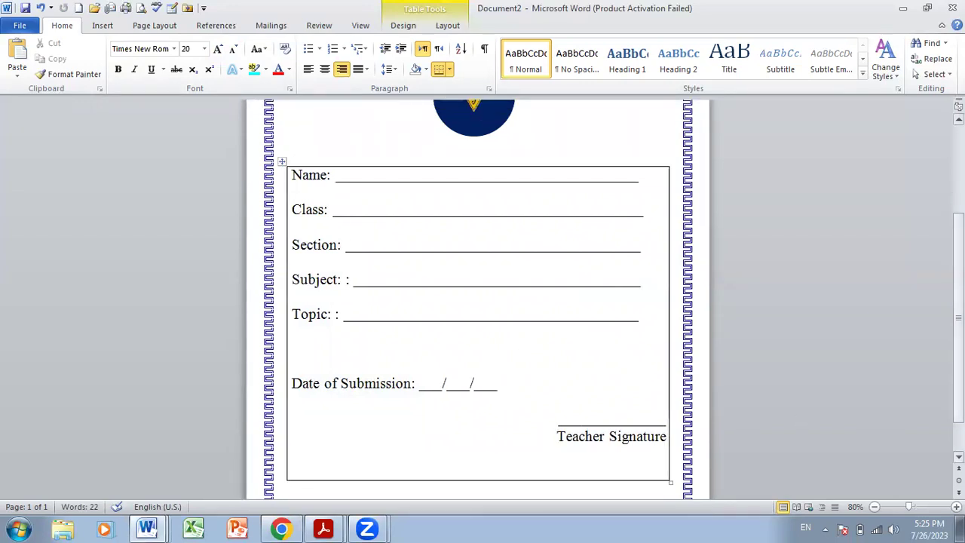
{"action": "mouse_move", "coordinate": [958, 324]}
{"action": "left_mouse_down"}
{"action": "mouse_move", "coordinate": [959, 345]}
{"action": "mouse_move", "coordinate": [959, 329]}
{"action": "left_mouse_up"}
- Add a 'Submitted to: ___' line below the Topic line
{"action": "left_click", "coordinate": [640, 307]}
{"action": "key", "text": "Return"}
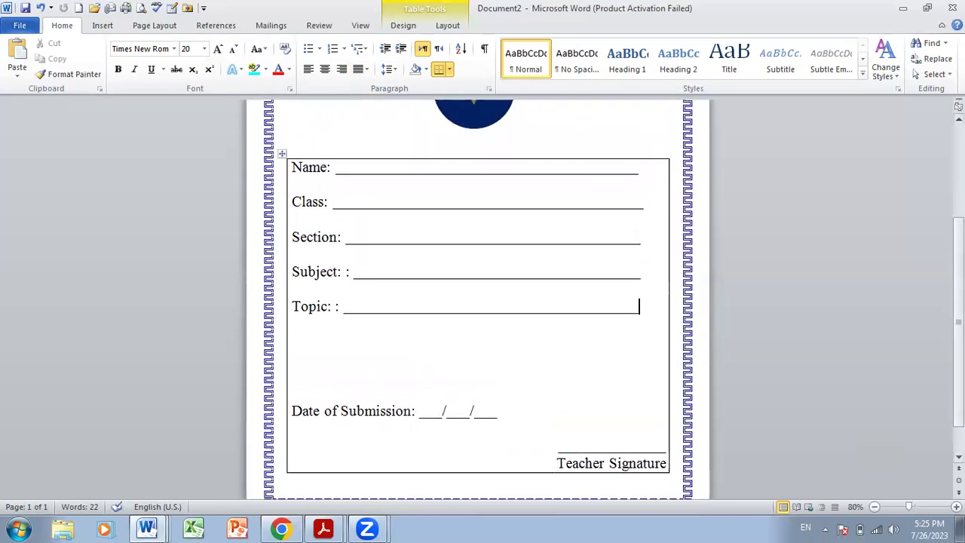
{"action": "type", "text": "Su"}
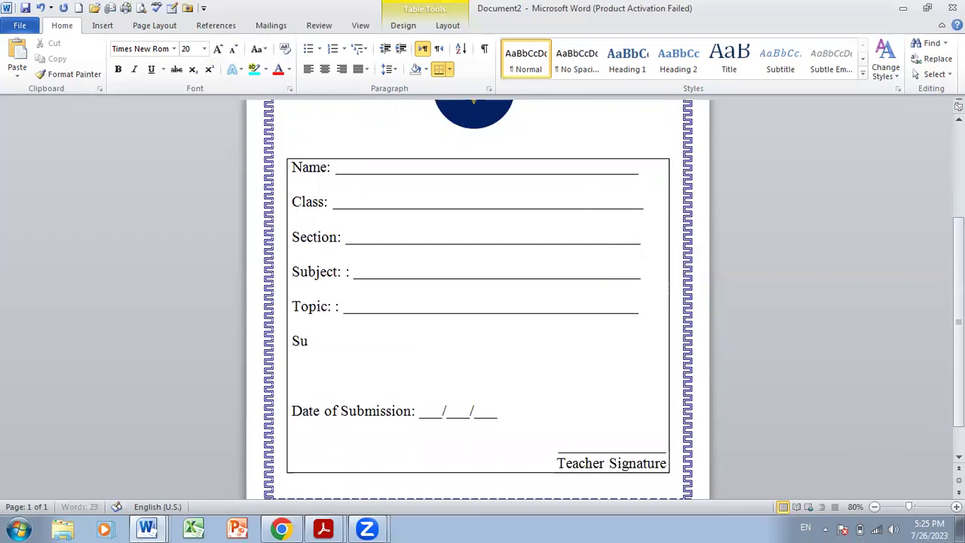
{"action": "type", "text": "bmitted"}
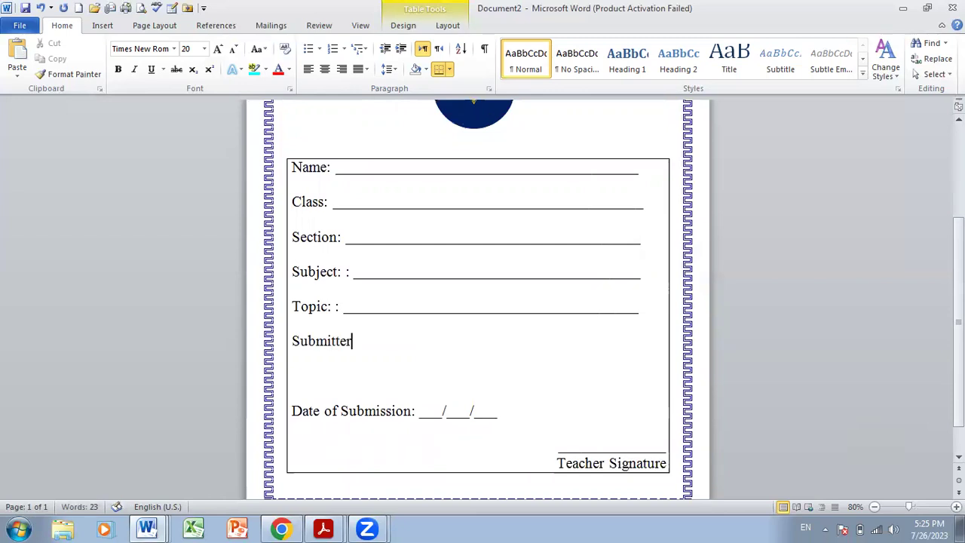
{"action": "type", "text": " to: _____________________________________"}
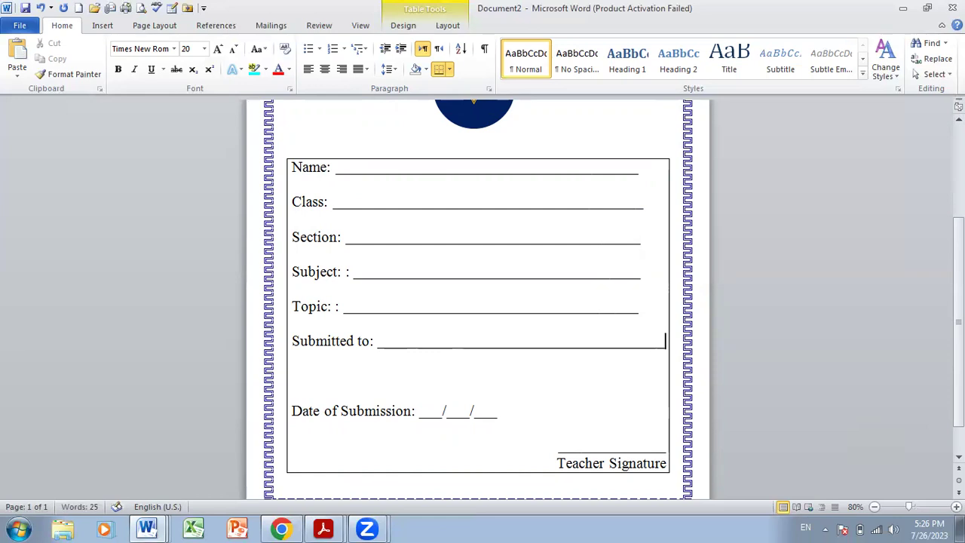
- Extend the Topic, Section, Class and Name underlines to the box's right edge
{"action": "left_click", "coordinate": [648, 304]}
{"action": "type", "text": "_____"}
{"action": "left_click", "coordinate": [656, 240]}
{"action": "type", "text": "___"}
{"action": "left_click", "coordinate": [659, 202]}
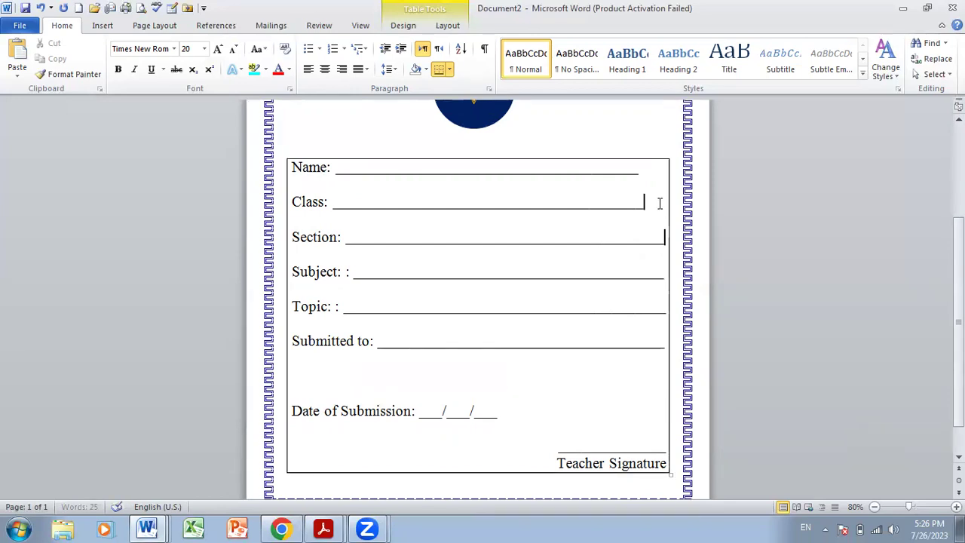
{"action": "type", "text": "___"}
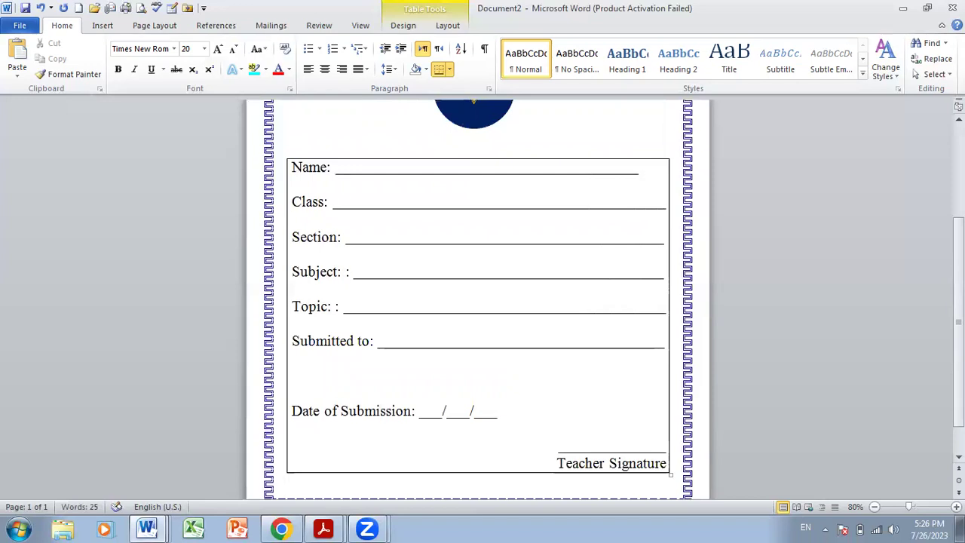
{"action": "left_click", "coordinate": [659, 175]}
{"action": "type", "text": "___"}
{"action": "key", "text": "Right"}
{"action": "mouse_move", "coordinate": [959, 287]}
{"action": "left_mouse_down"}
{"action": "mouse_move", "coordinate": [959, 302]}
{"action": "mouse_move", "coordinate": [959, 281]}
{"action": "left_mouse_up"}
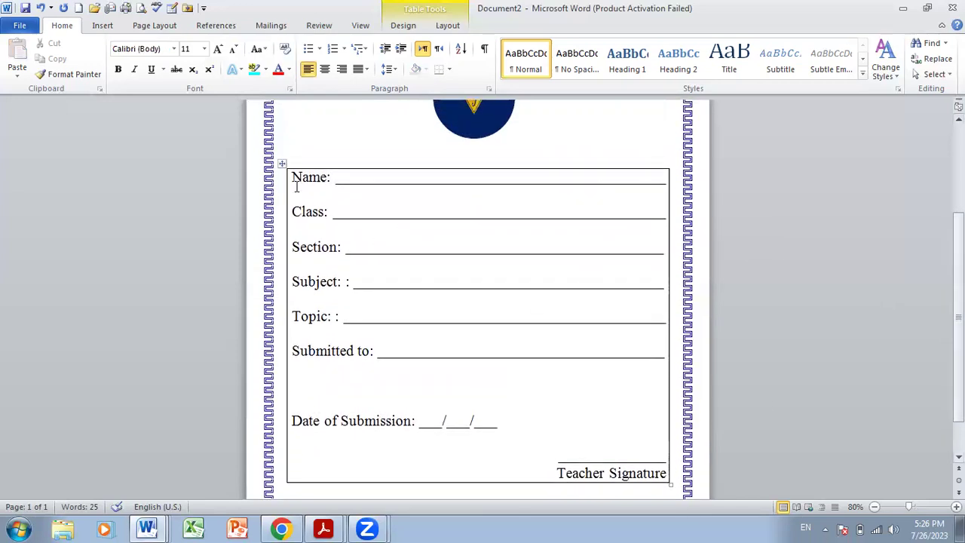
- Select the form table and set its borders to No Border
{"action": "left_click", "coordinate": [284, 162]}
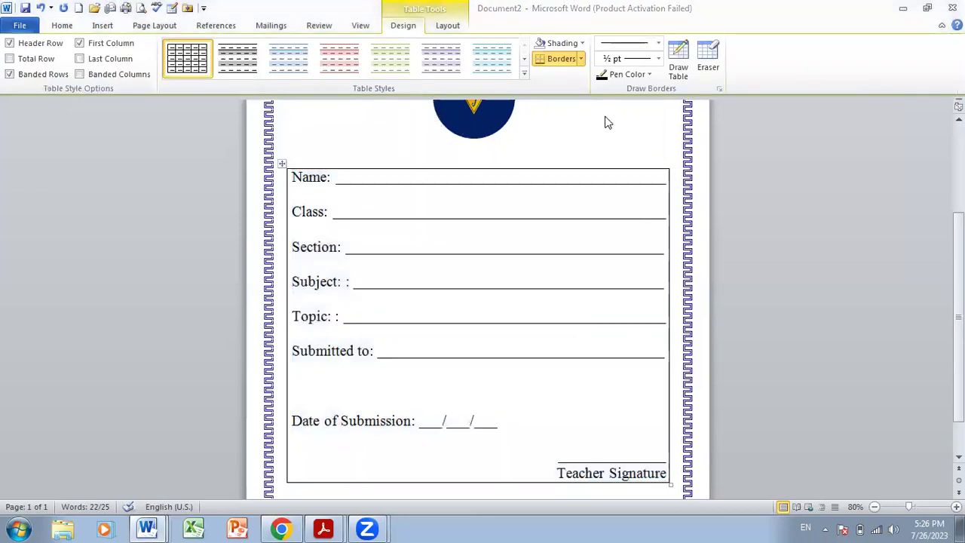
{"action": "left_click", "coordinate": [582, 60]}
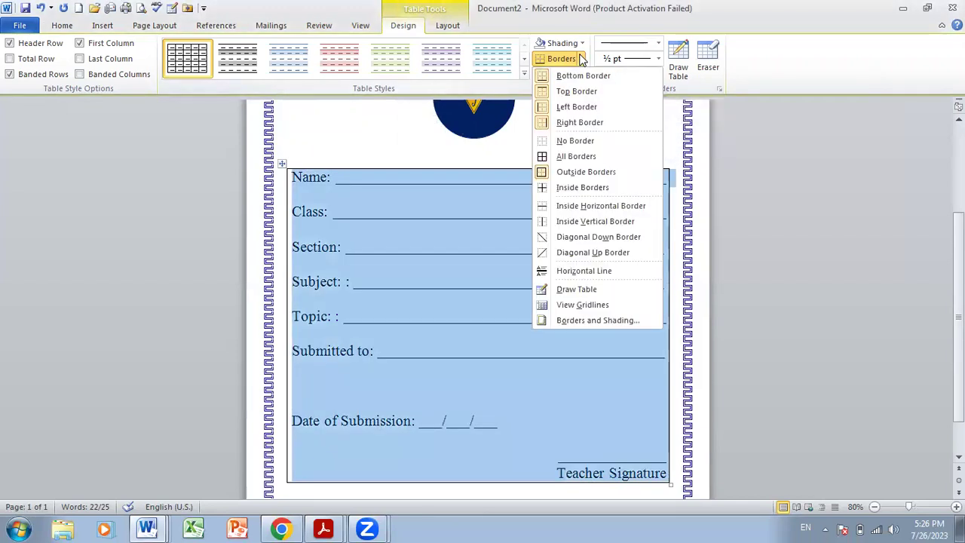
{"action": "left_click", "coordinate": [571, 142]}
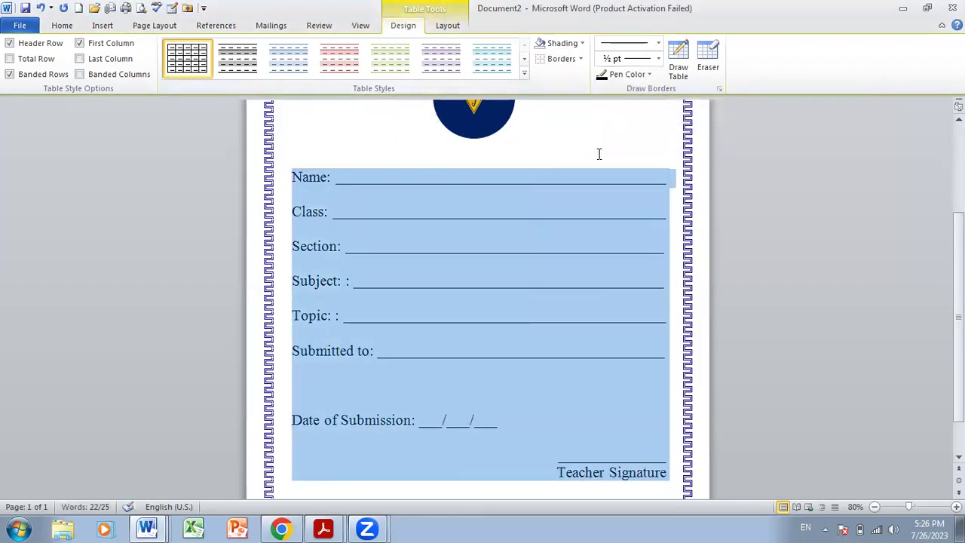
{"action": "left_click", "coordinate": [792, 277]}
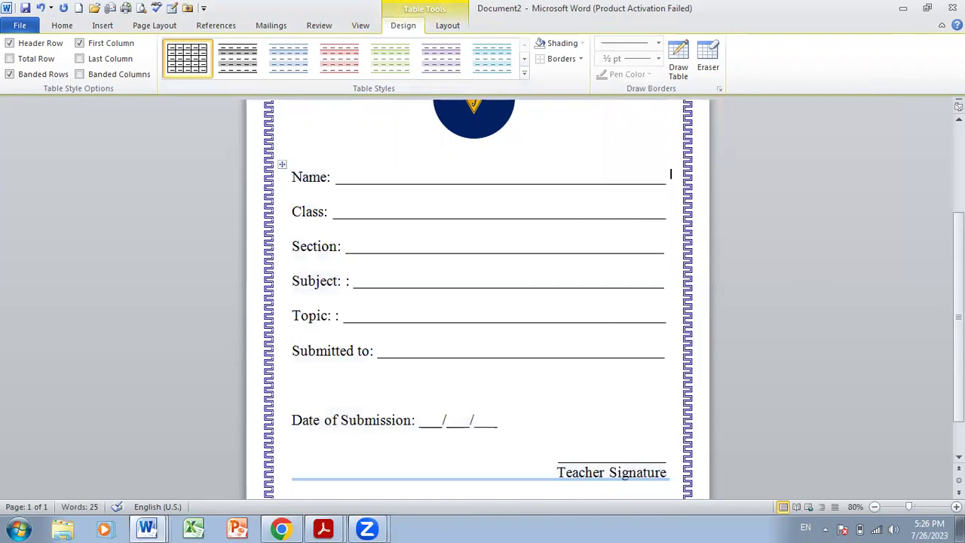
{"action": "left_click_drag", "start_coordinate": [959, 317], "coordinate": [959, 290]}
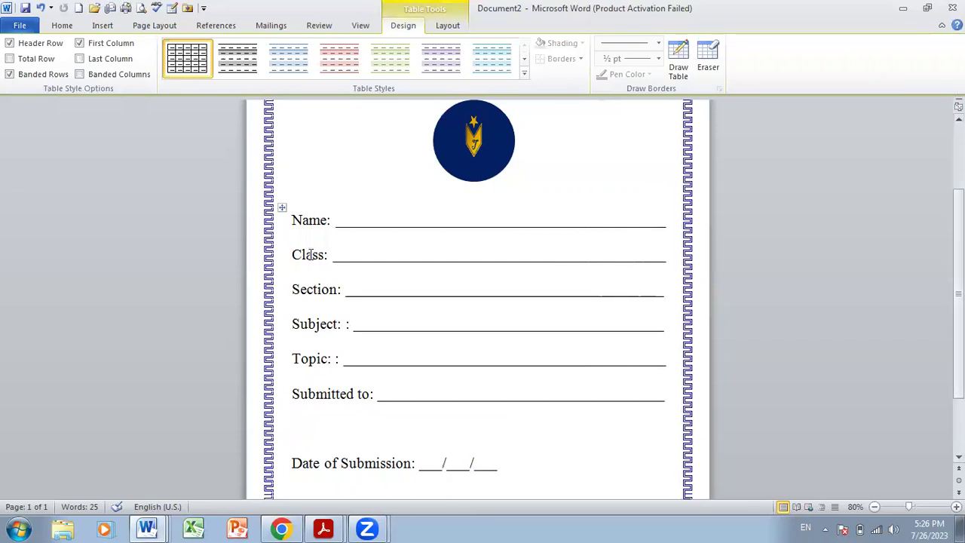
- Select the entire form table and apply Bold to all its text
{"action": "left_click", "coordinate": [282, 208]}
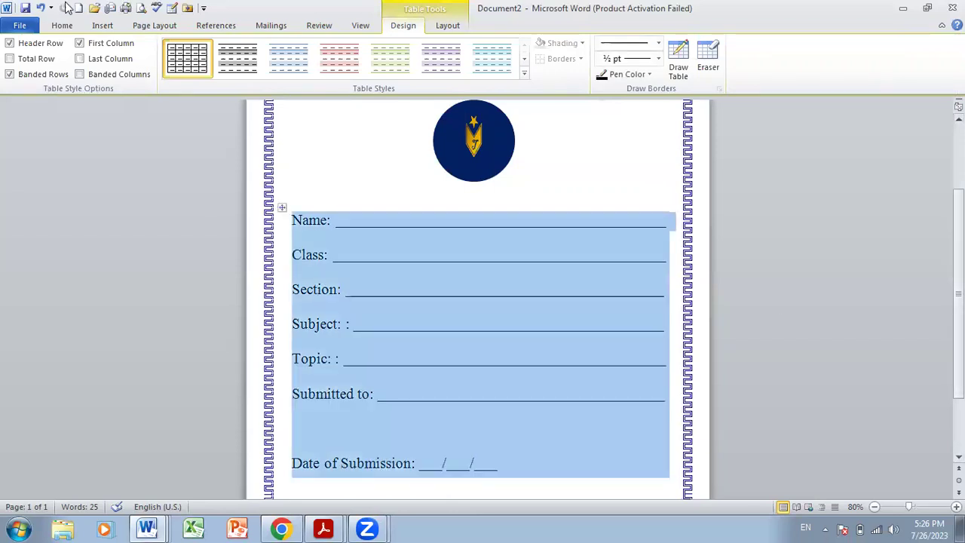
{"action": "left_click", "coordinate": [62, 25]}
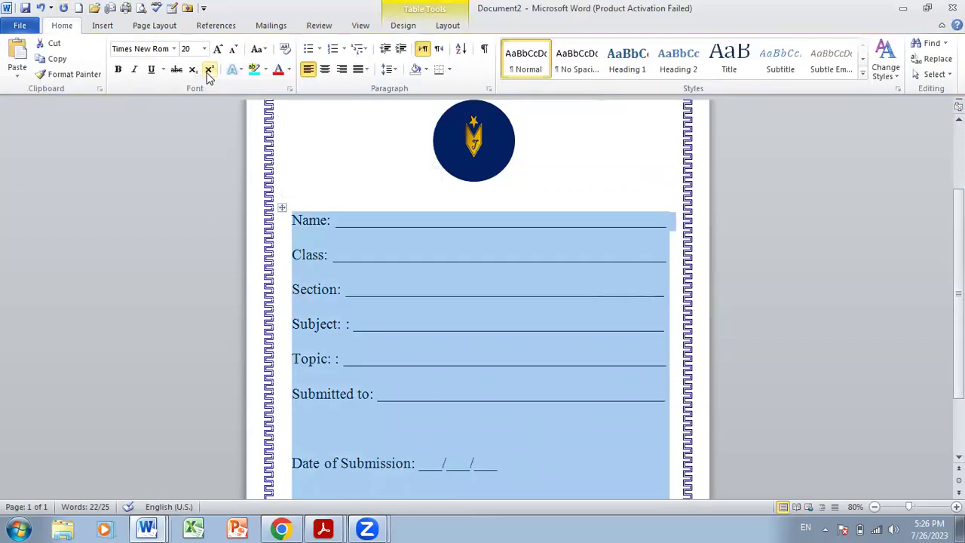
{"action": "left_click", "coordinate": [118, 70]}
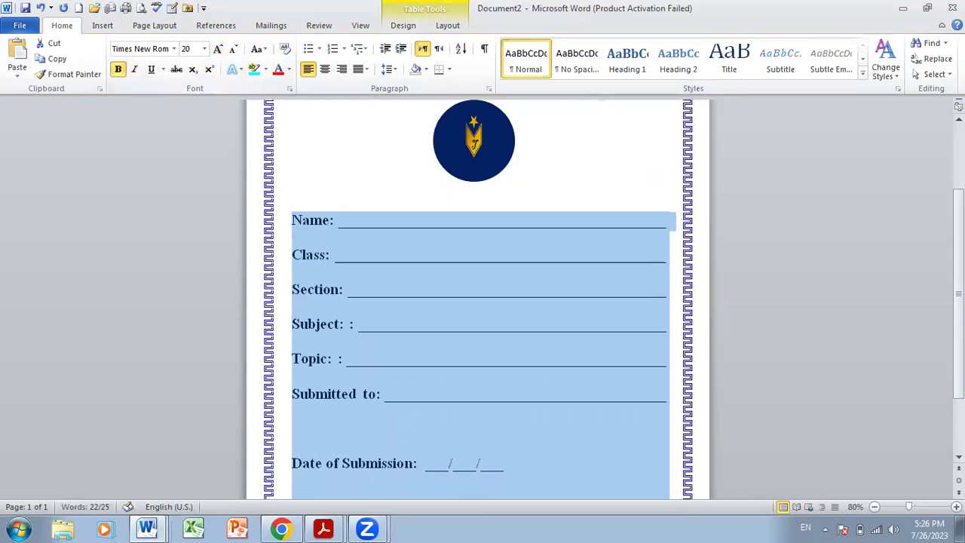
{"action": "scroll", "coordinate": [850, 222], "scroll_direction": "down", "scroll_amount": 3}
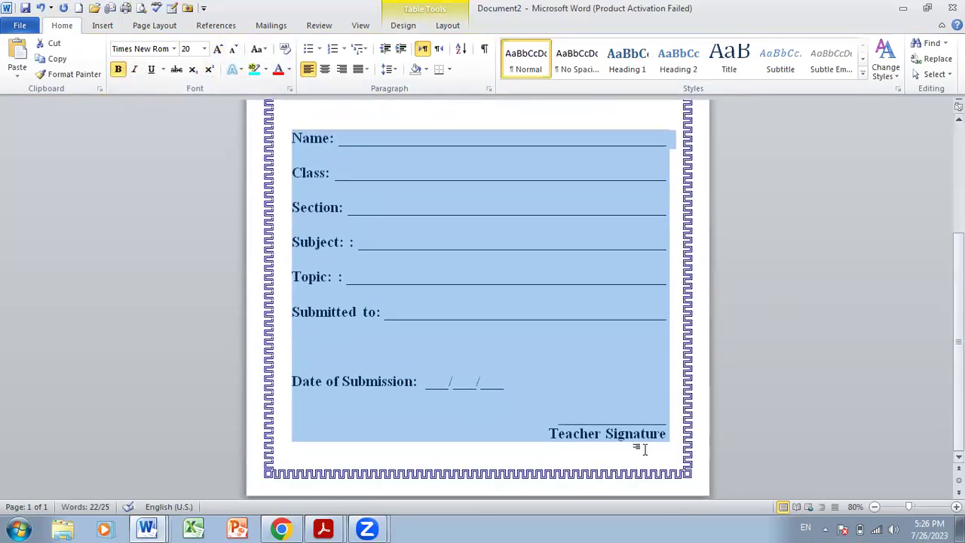
{"action": "left_click", "coordinate": [558, 427]}
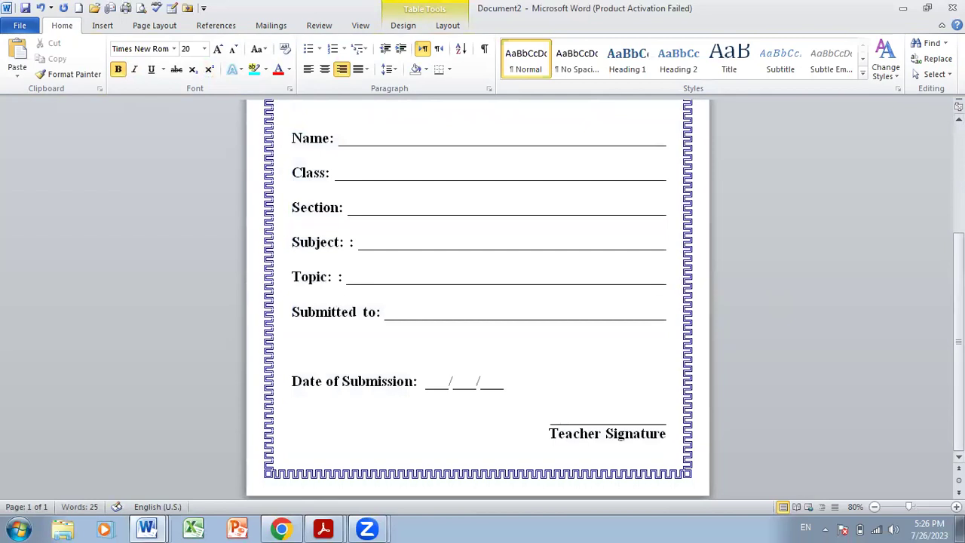
{"action": "left_click", "coordinate": [626, 381]}
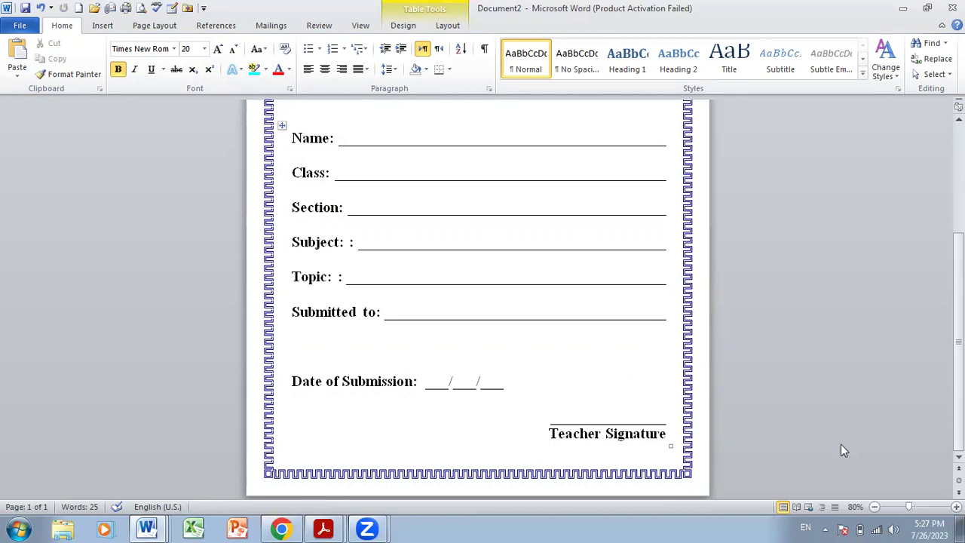
{"action": "scroll", "coordinate": [843, 451], "scroll_direction": "up", "scroll_amount": 5}
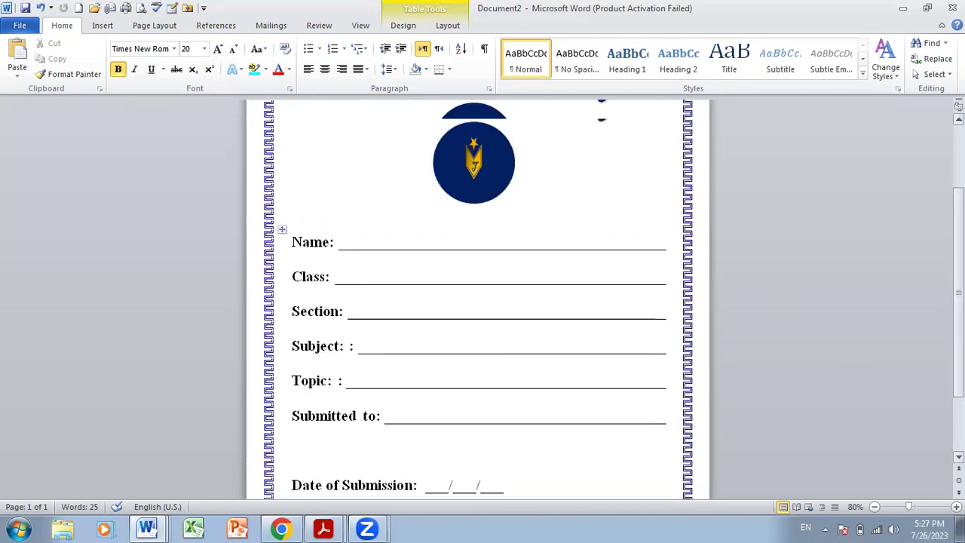
{"action": "scroll", "coordinate": [478, 301], "scroll_direction": "down", "scroll_amount": 4}
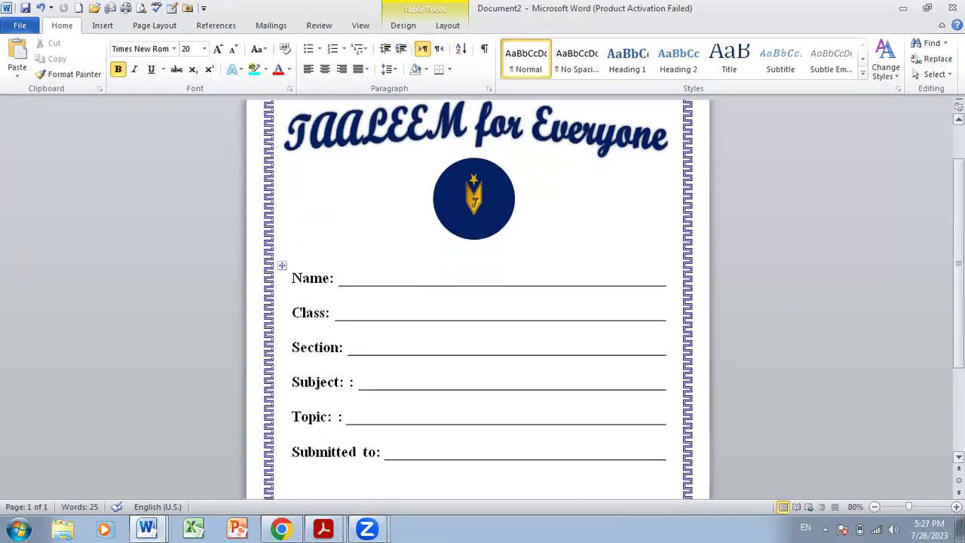
{"action": "scroll", "coordinate": [478, 302], "scroll_direction": "down", "scroll_amount": 6}
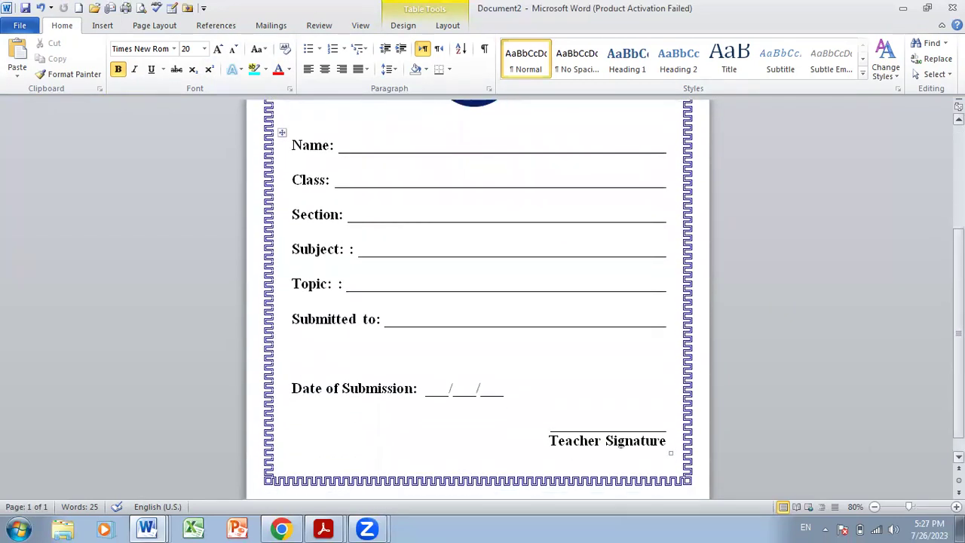
{"action": "scroll", "coordinate": [478, 302], "scroll_direction": "down", "scroll_amount": 1}
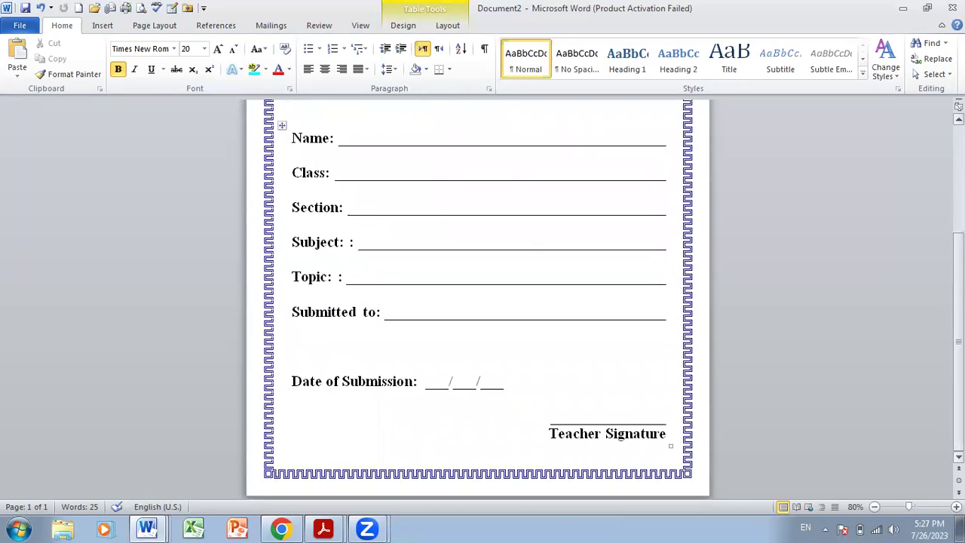
{"action": "scroll", "coordinate": [478, 302], "scroll_direction": "up", "scroll_amount": 9}
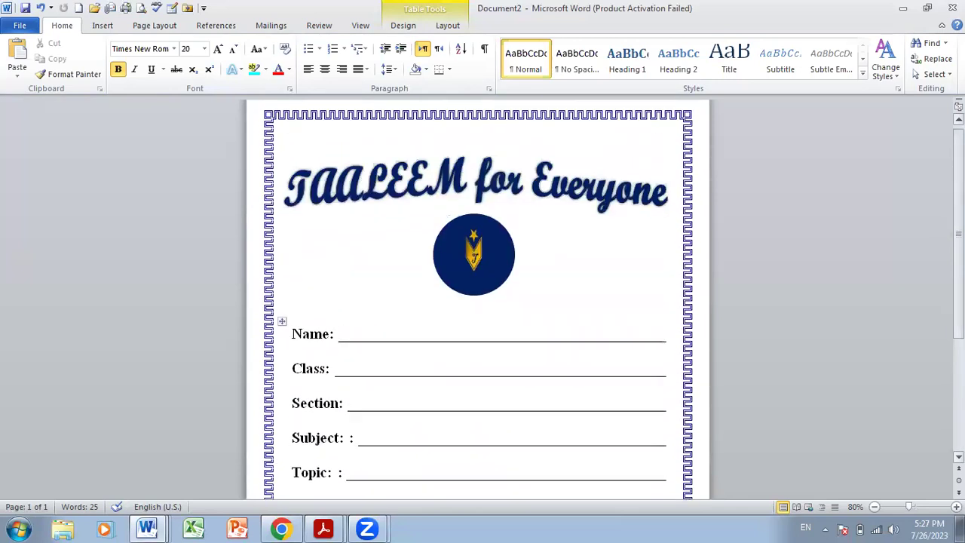
{"action": "scroll", "coordinate": [478, 302], "scroll_direction": "down", "scroll_amount": 9}
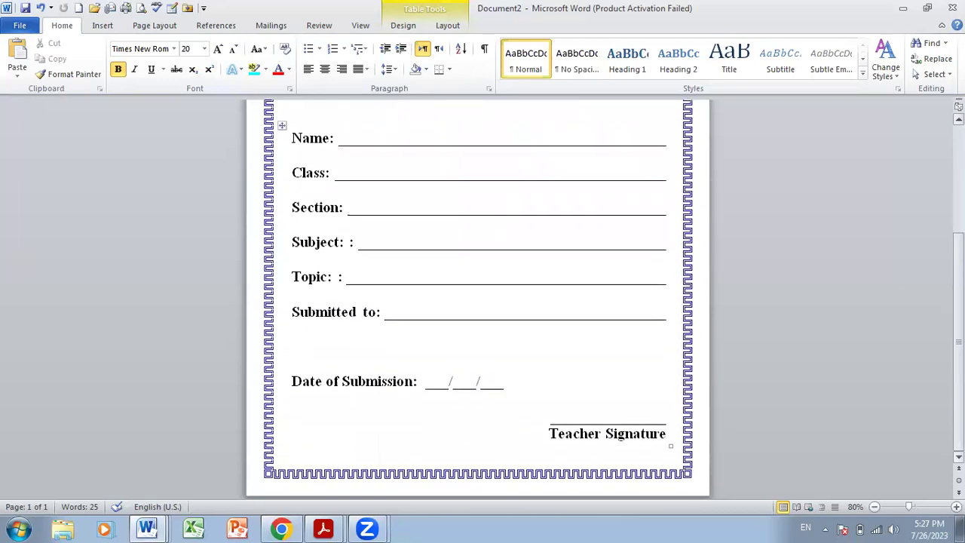
{"action": "scroll", "coordinate": [478, 302], "scroll_direction": "up", "scroll_amount": 7}
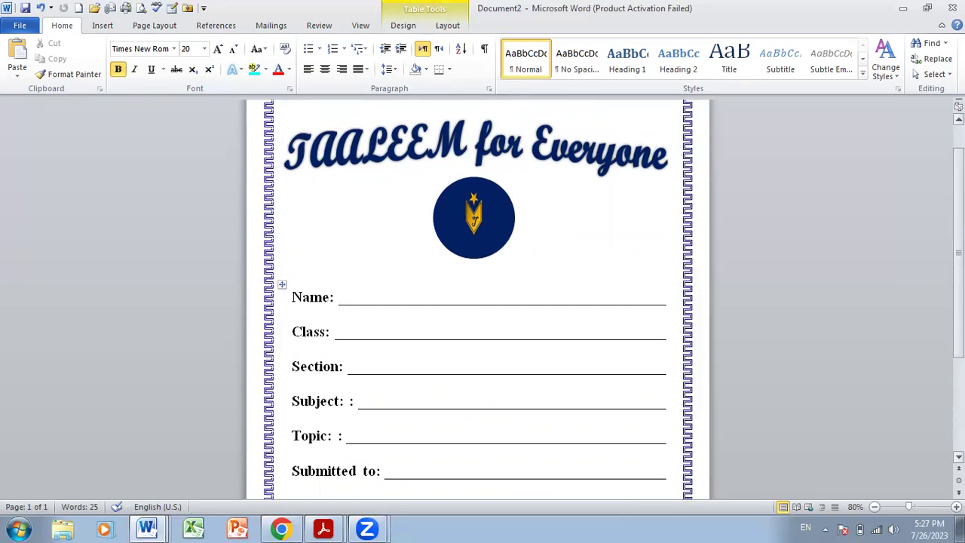
{"action": "scroll", "coordinate": [478, 301], "scroll_direction": "down", "scroll_amount": 2}
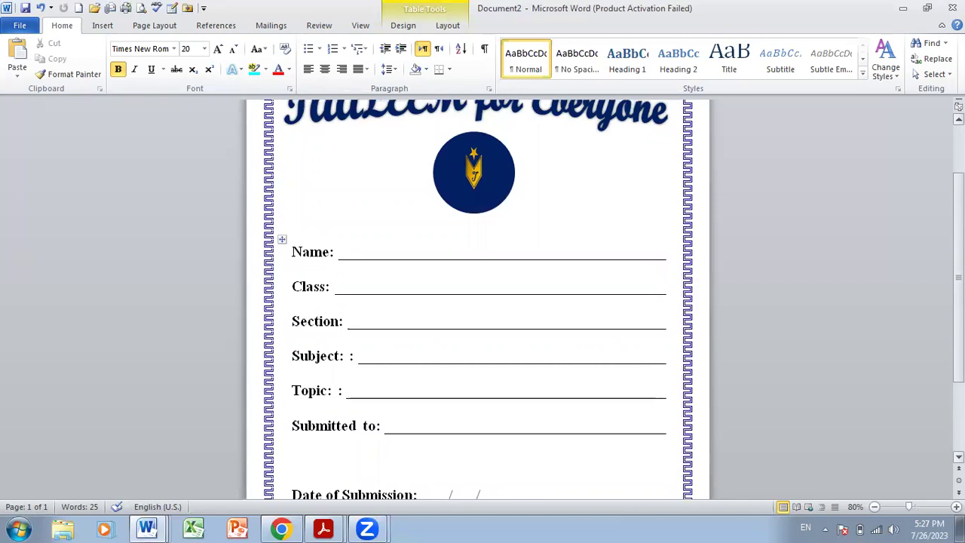
{"action": "scroll", "coordinate": [478, 302], "scroll_direction": "down", "scroll_amount": 3}
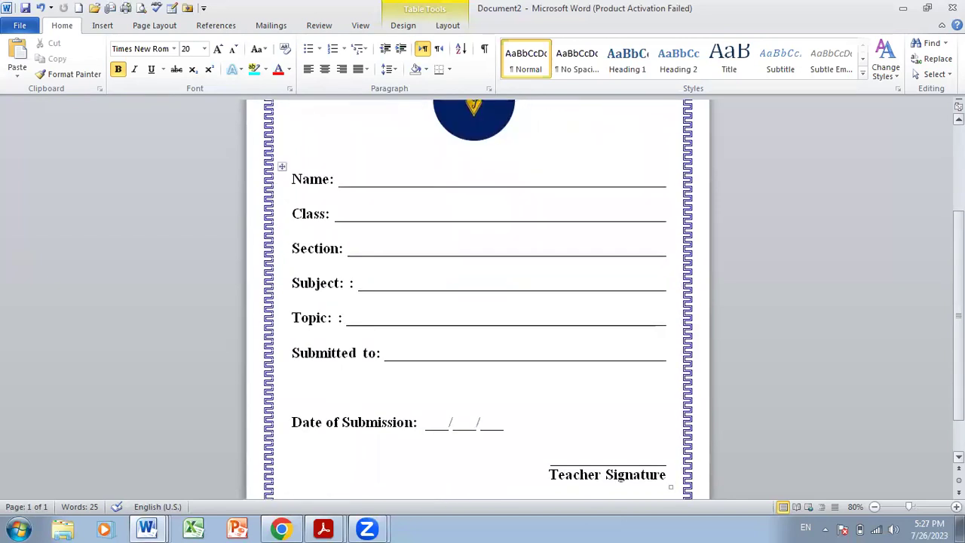
{"action": "scroll", "coordinate": [478, 302], "scroll_direction": "down", "scroll_amount": 2}
{"action": "scroll", "coordinate": [479, 302], "scroll_direction": "up", "scroll_amount": 2}
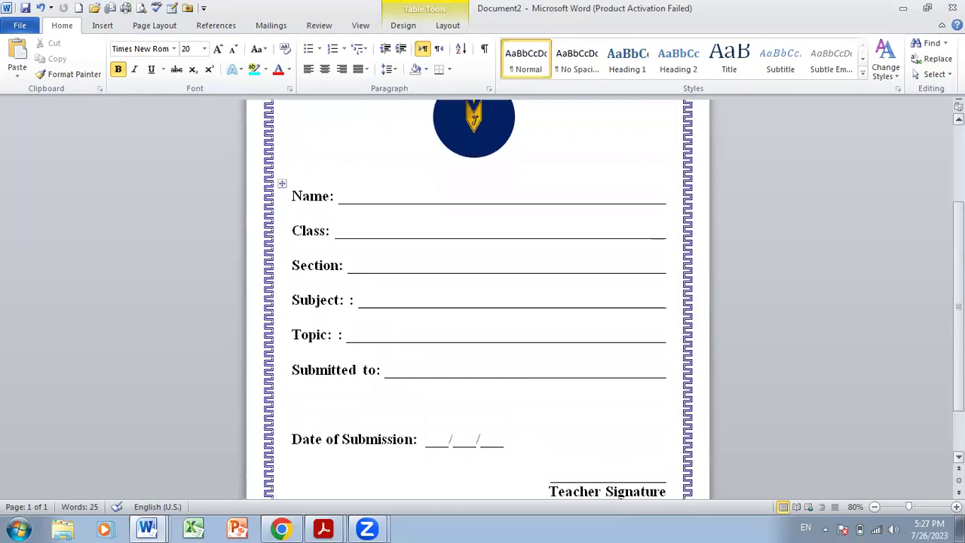
{"action": "scroll", "coordinate": [478, 302], "scroll_direction": "up", "scroll_amount": 5}
{"action": "scroll", "coordinate": [478, 301], "scroll_direction": "up", "scroll_amount": 2}
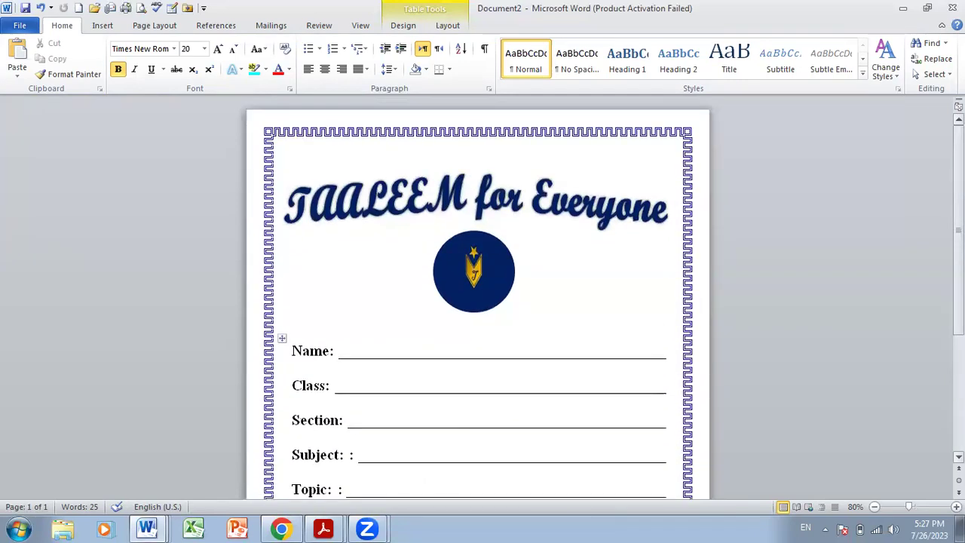